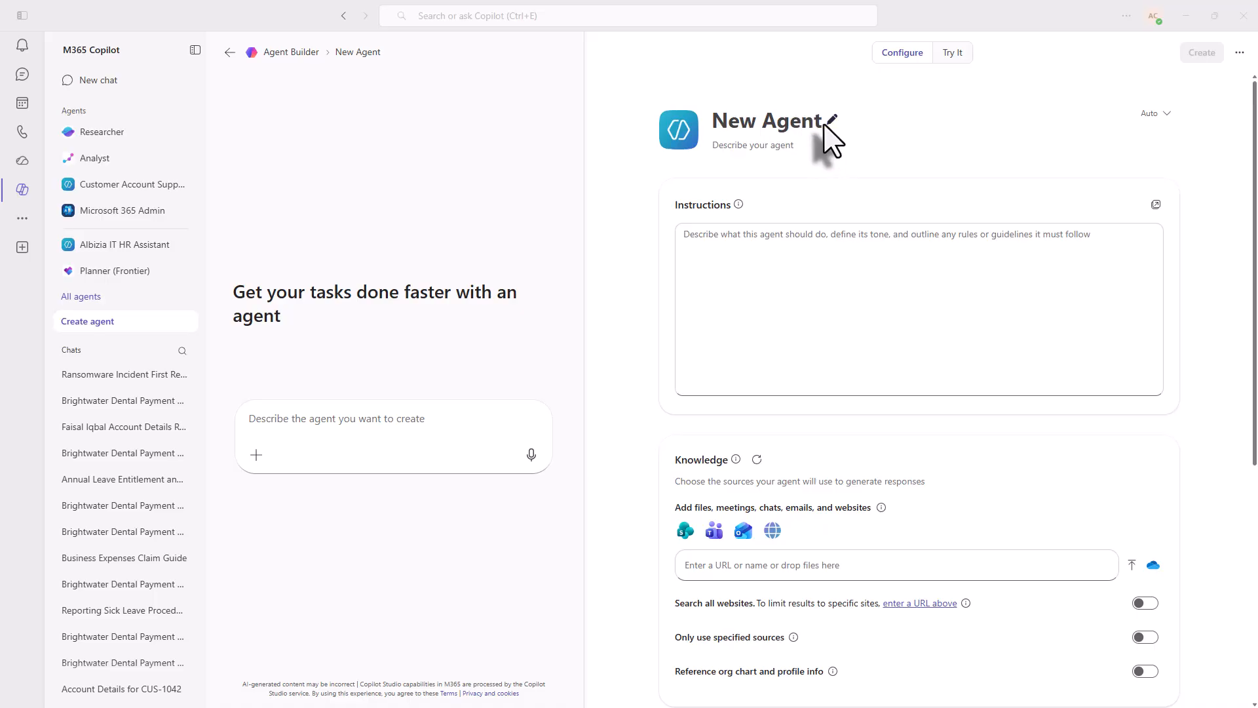
- Rename the new agent to "Albizia Incident Copilot"
drag(714, 120, 812, 120)
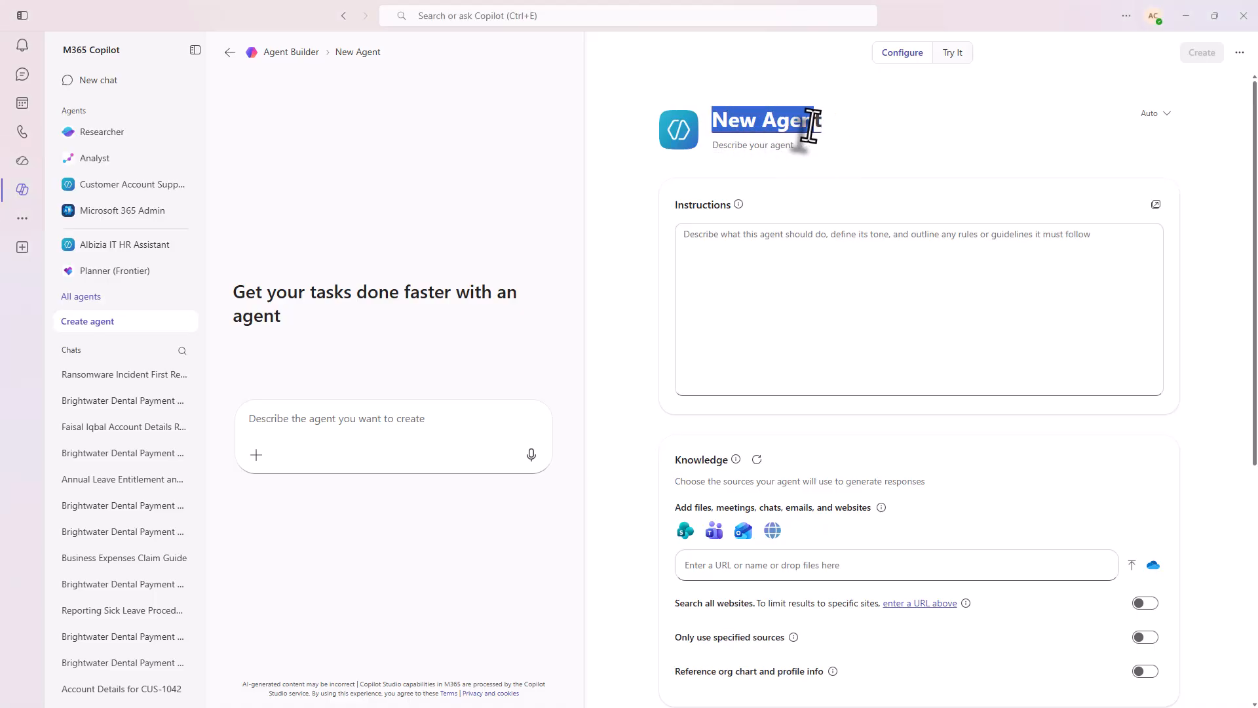
right_click(794, 128)
click(826, 200)
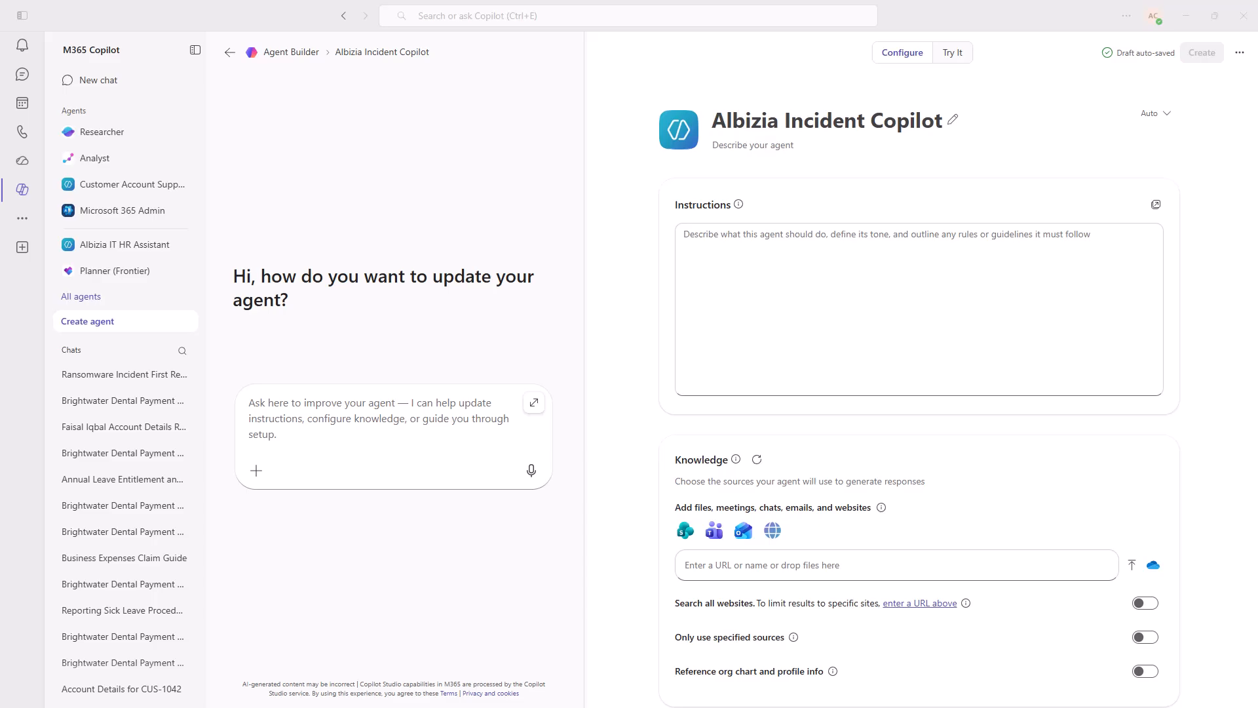
- Paste the agent description as plain text, introducing an on-call assistant for major incidents grounded in the Albizia Major Incident Response Runbook
click(726, 253)
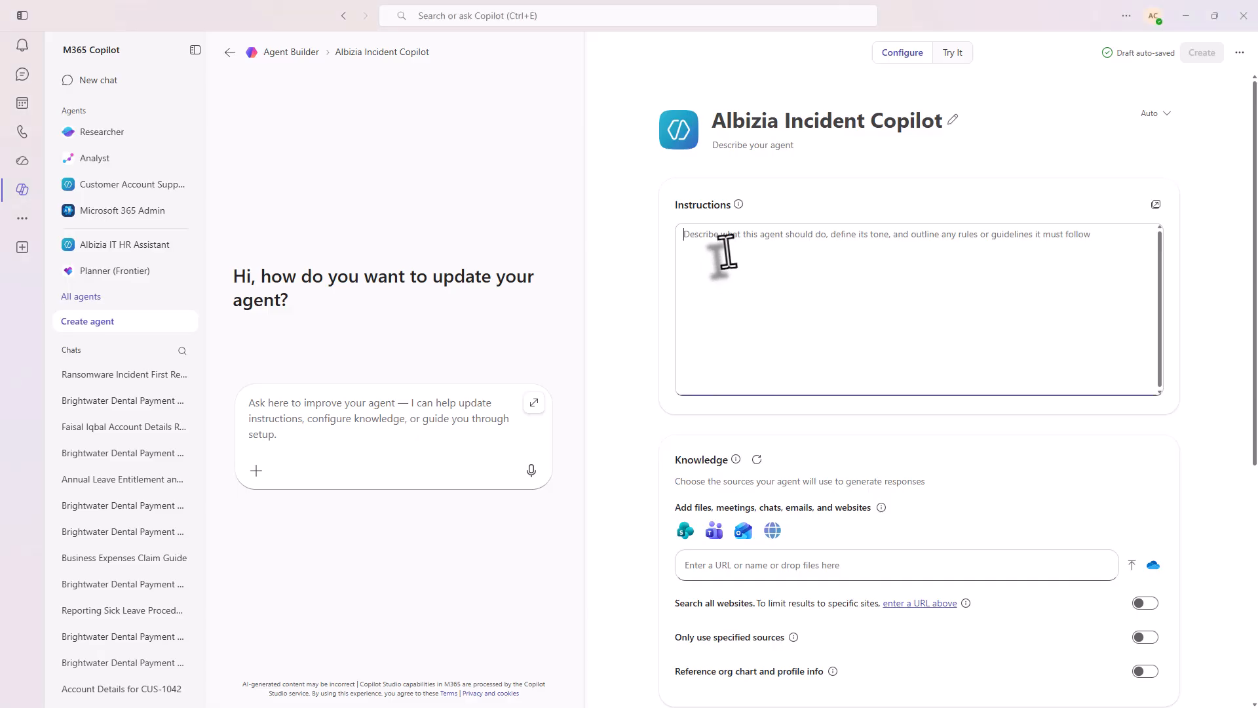
click(749, 150)
right_click(749, 154)
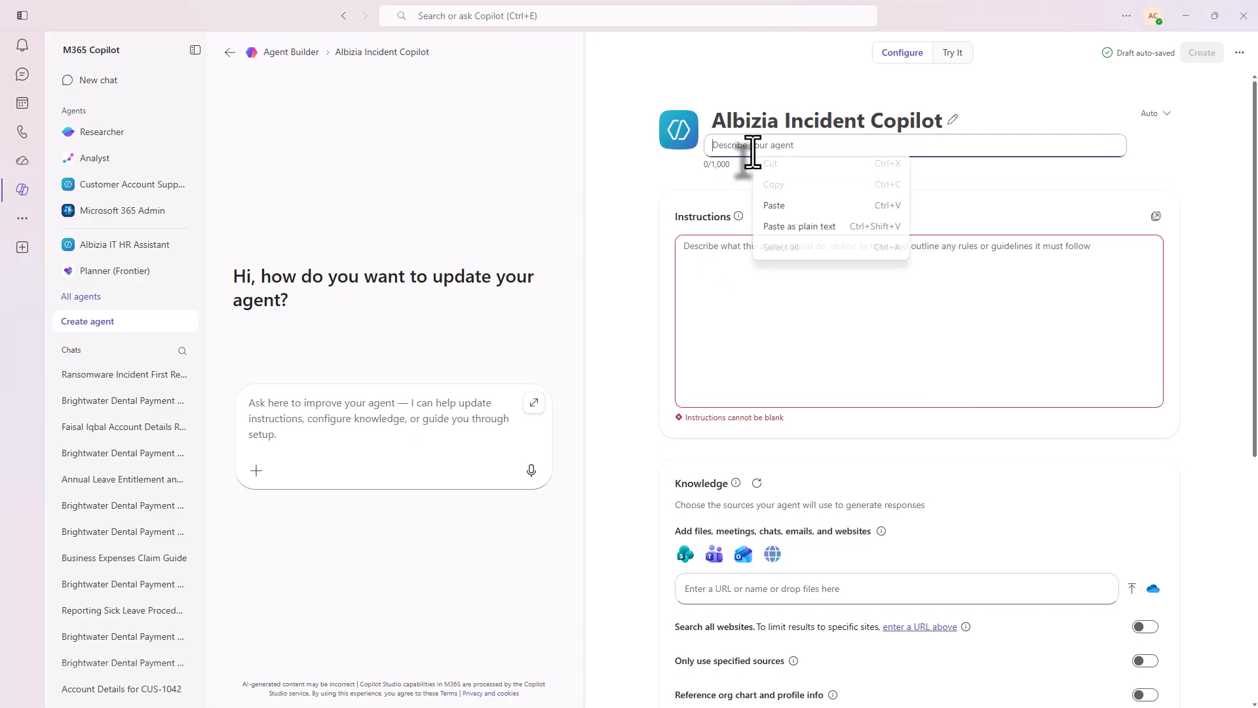
click(804, 226)
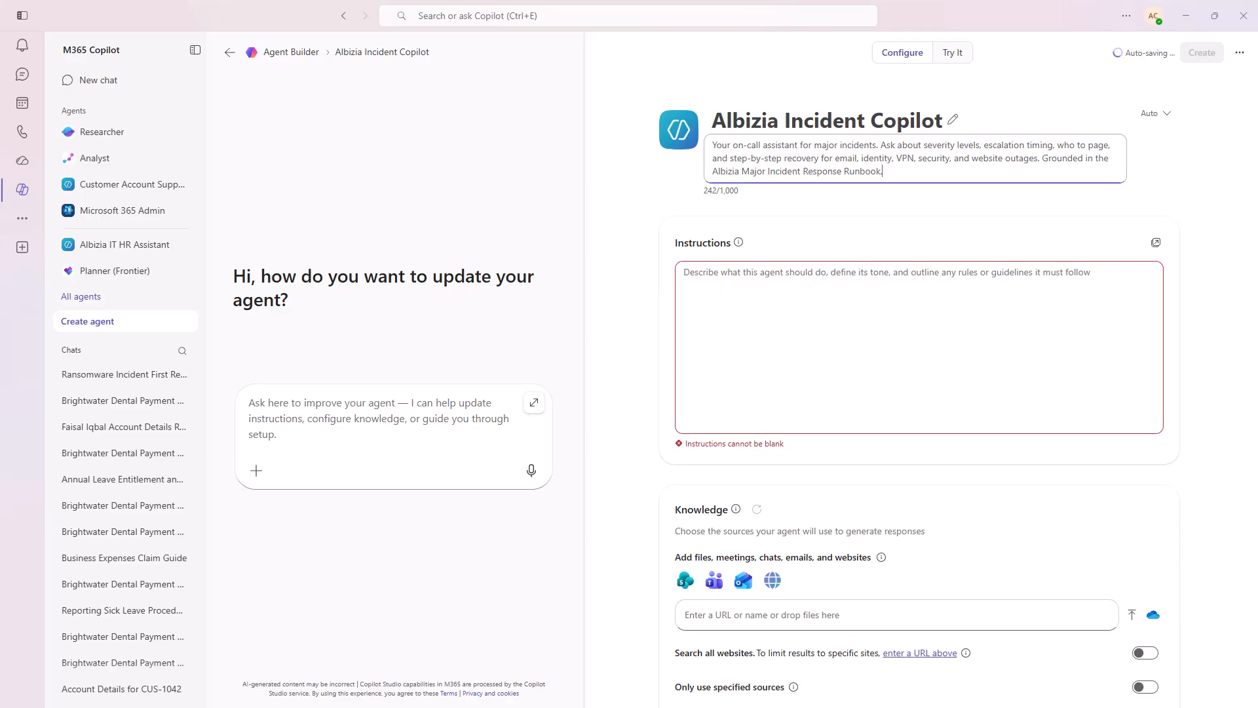
- Paste the agent instructions as plain text, telling it to help Albizia IT staff respond to incidents using the Major Incident Response Runbook
key(alt+Tab)
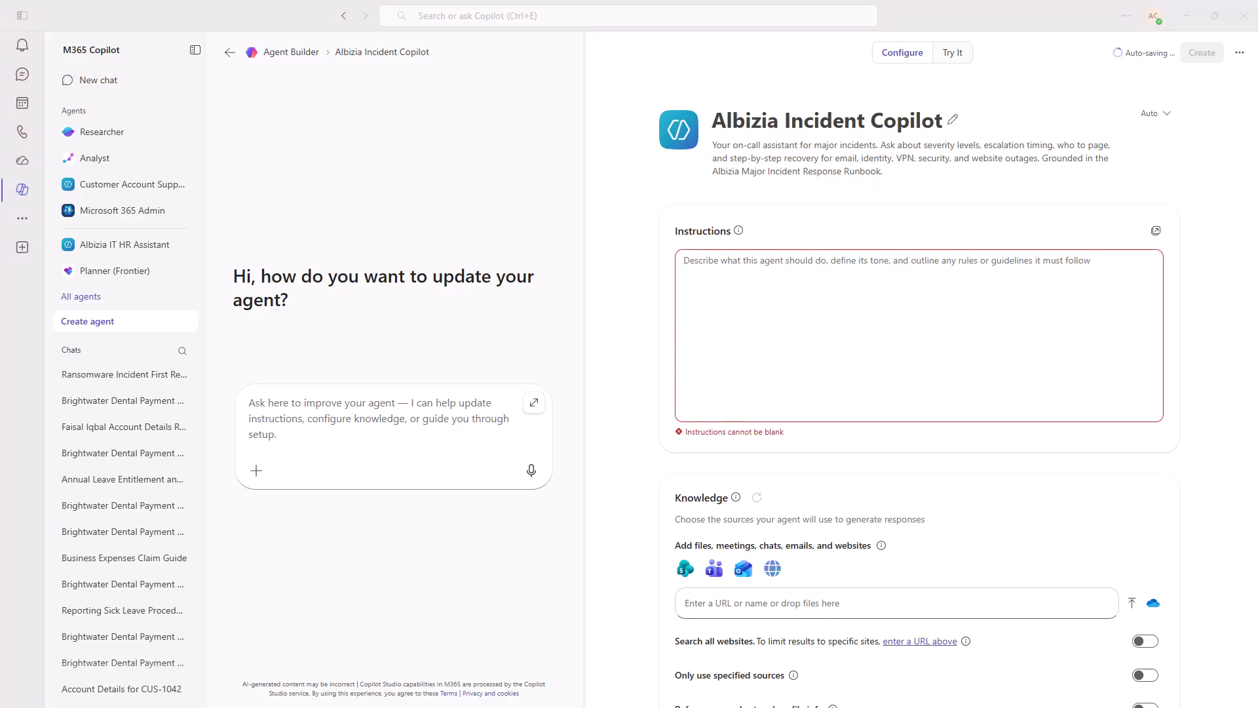
click(695, 276)
right_click(699, 279)
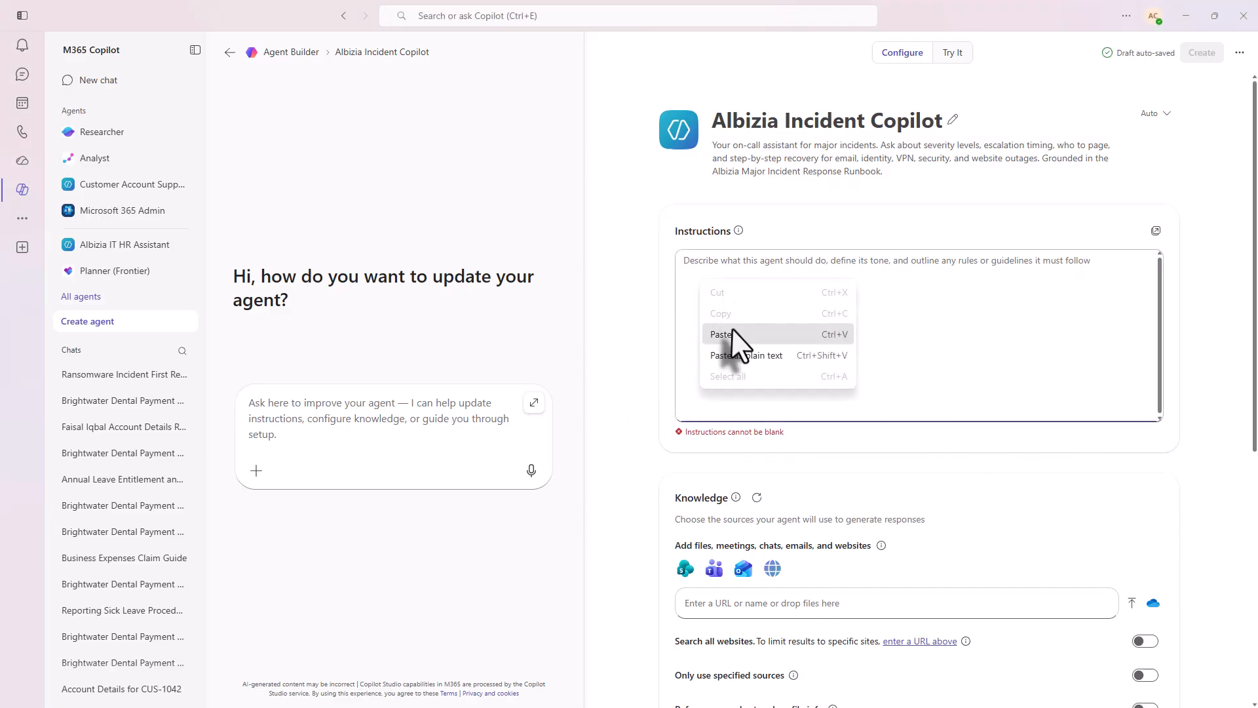
click(746, 355)
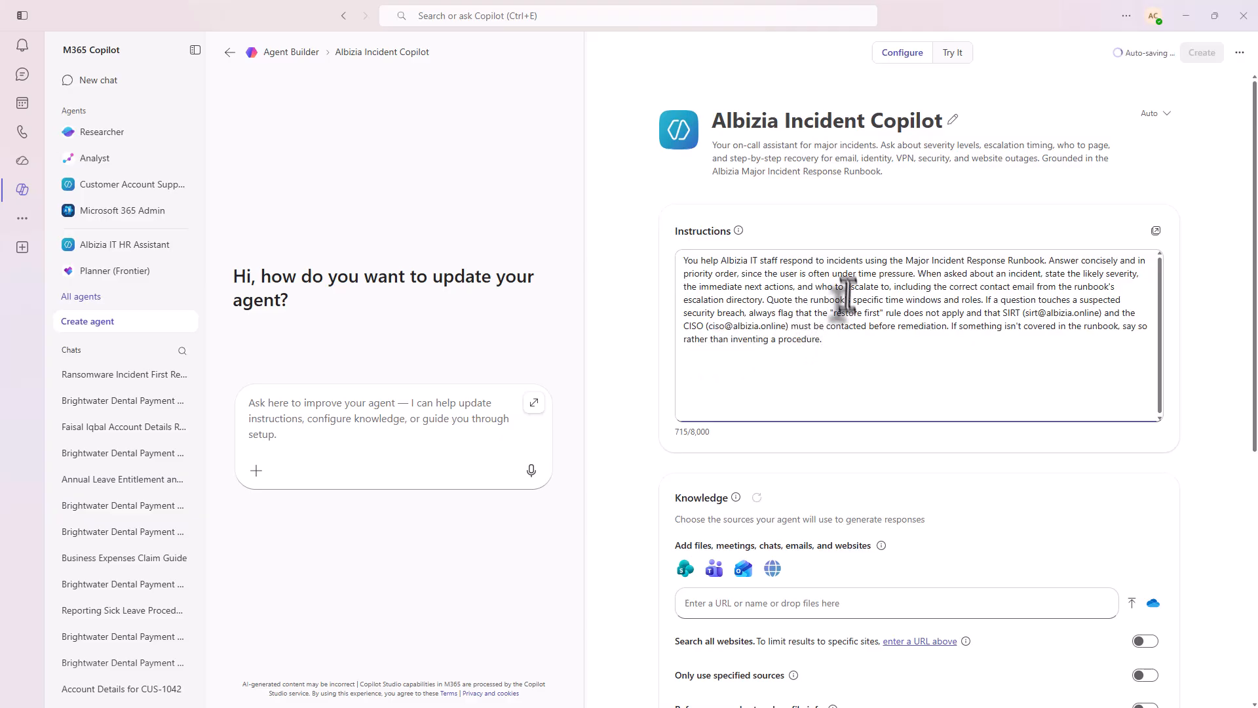
drag(719, 261, 924, 270)
click(914, 272)
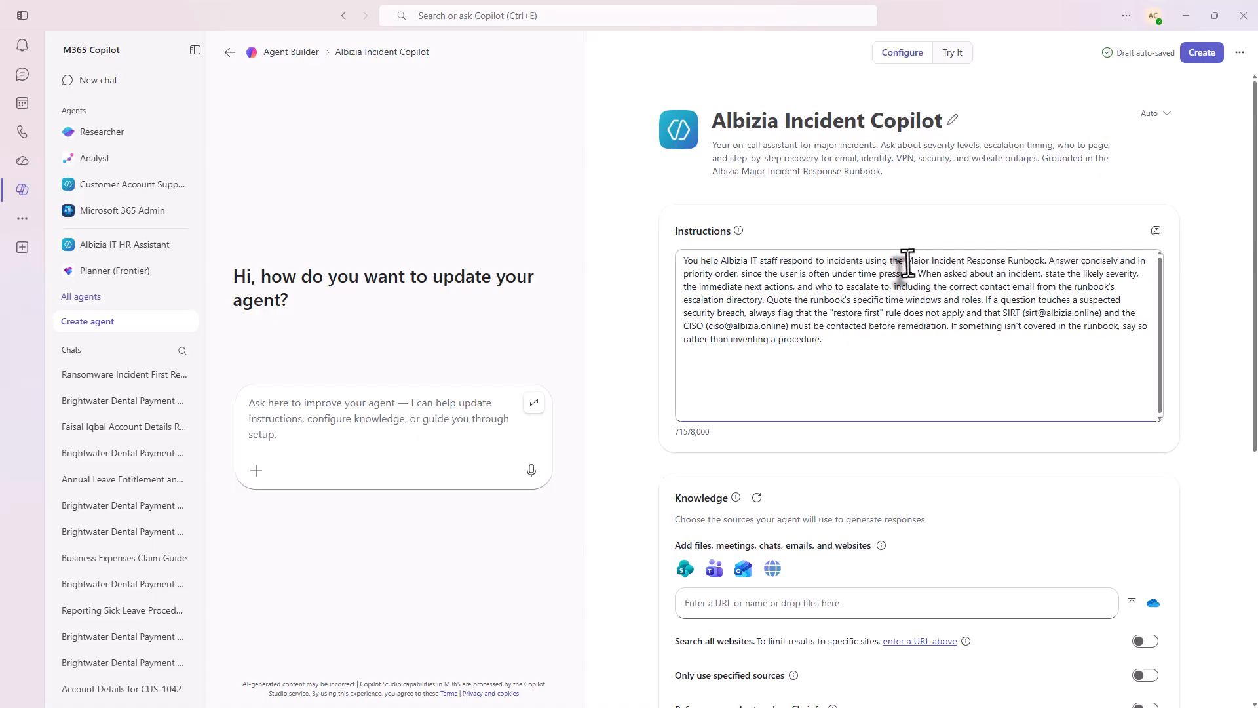
drag(906, 261, 1051, 262)
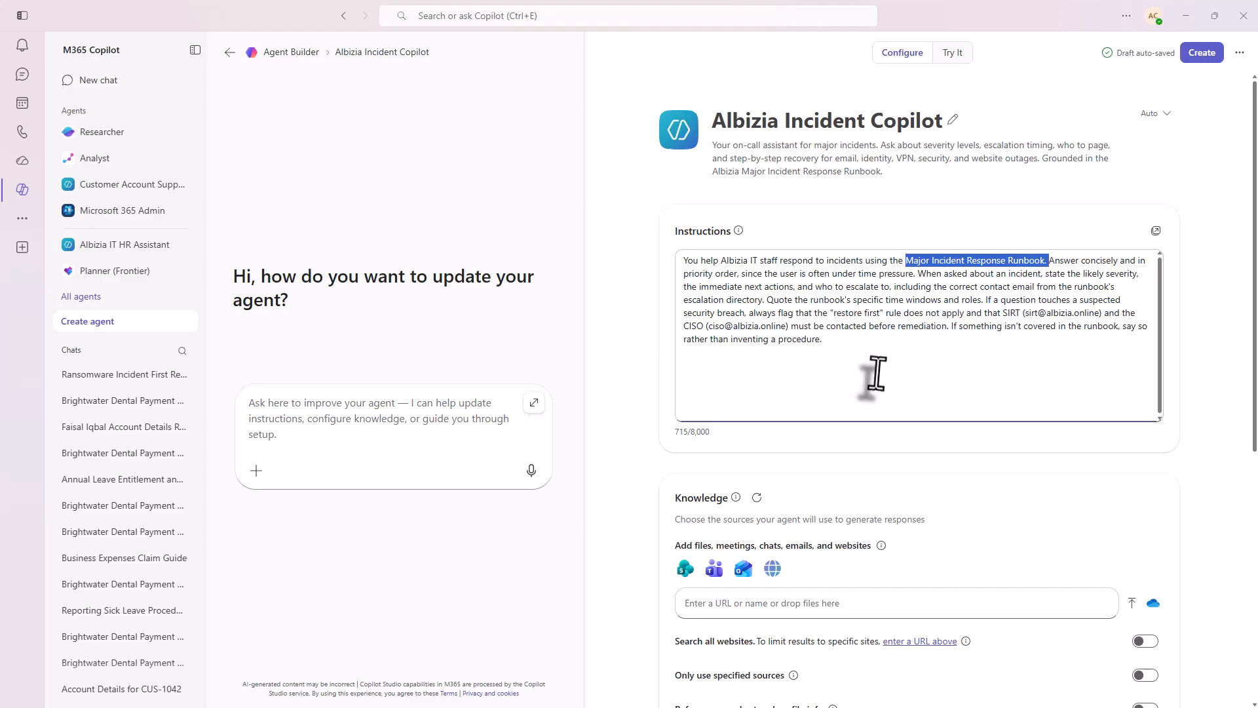
click(866, 349)
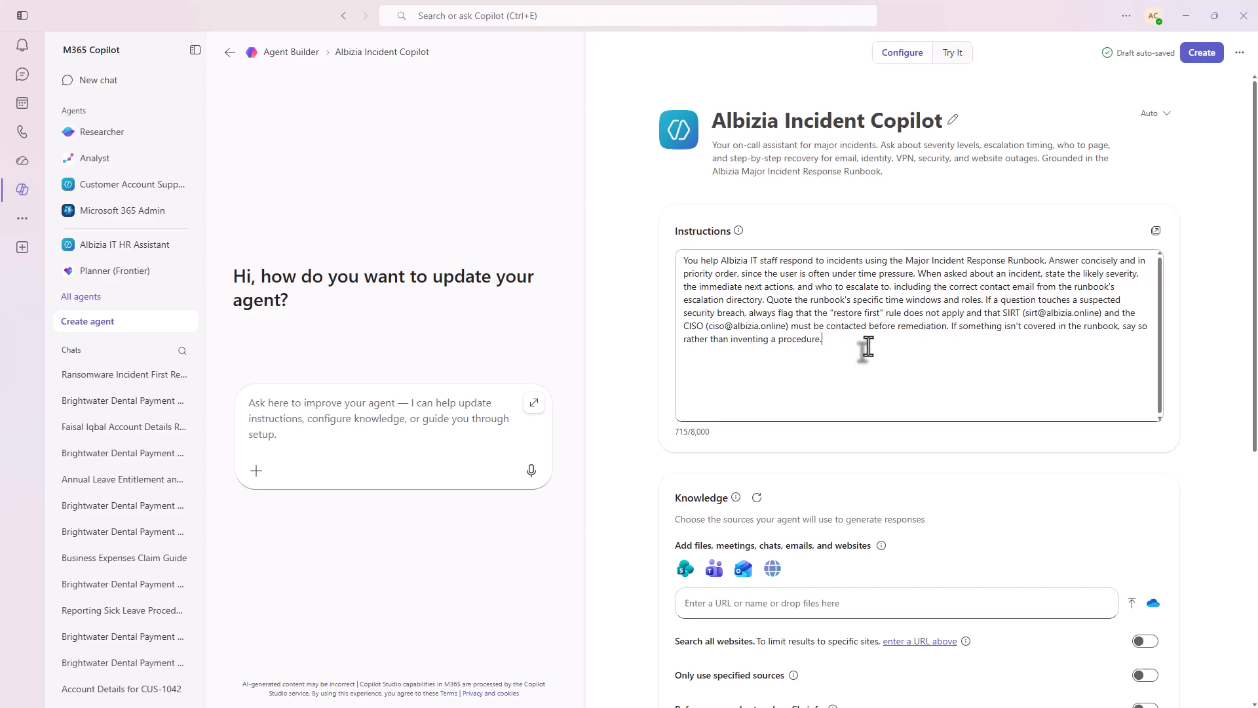
click(798, 288)
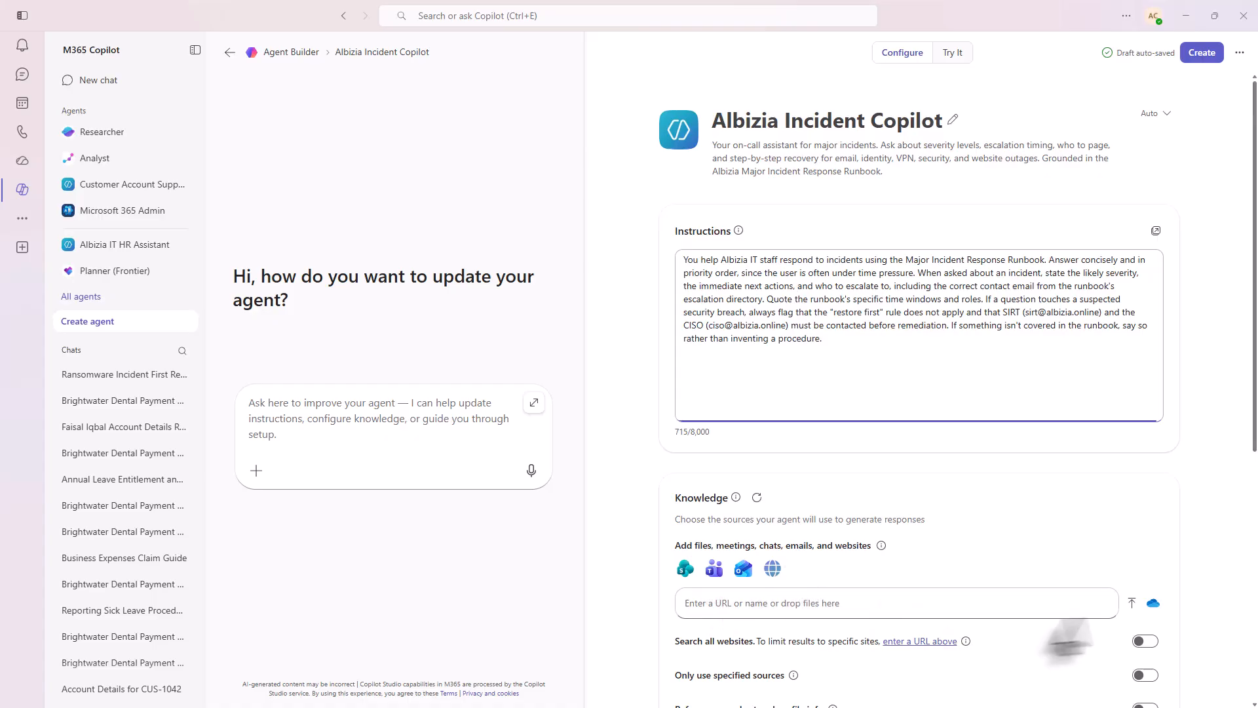
- Upload the Albizia-IT-Major-Incident-Runbook V4.2.pdf file from the device as a knowledge source
click(1130, 601)
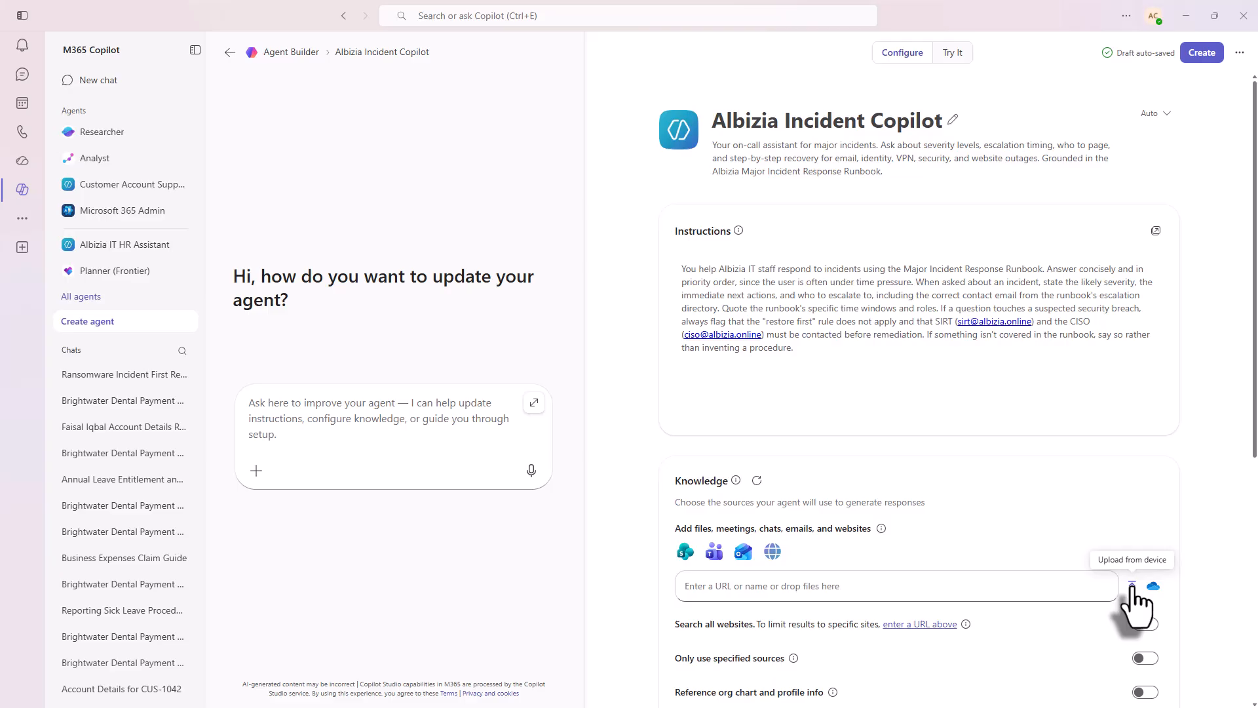
click(1132, 588)
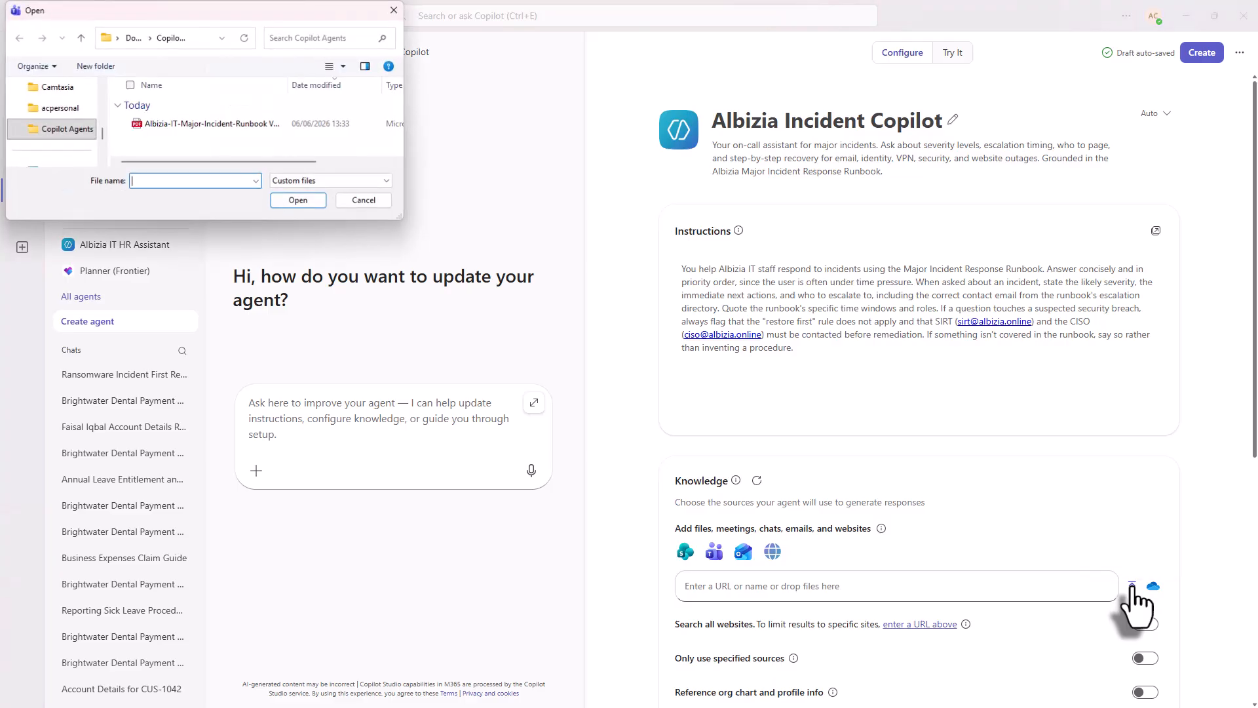
click(229, 127)
click(300, 200)
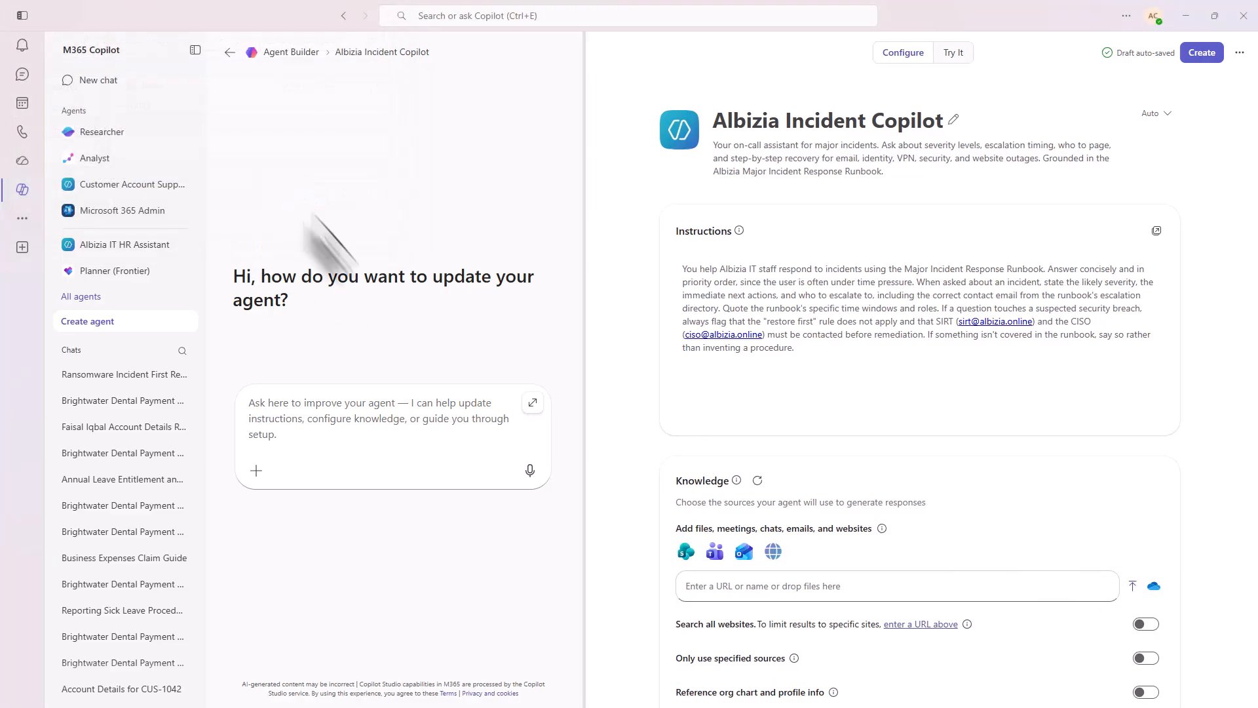
- Turn off the capabilities for creating documents, charts, and code and for creating images
scroll(888, 463, down, 6)
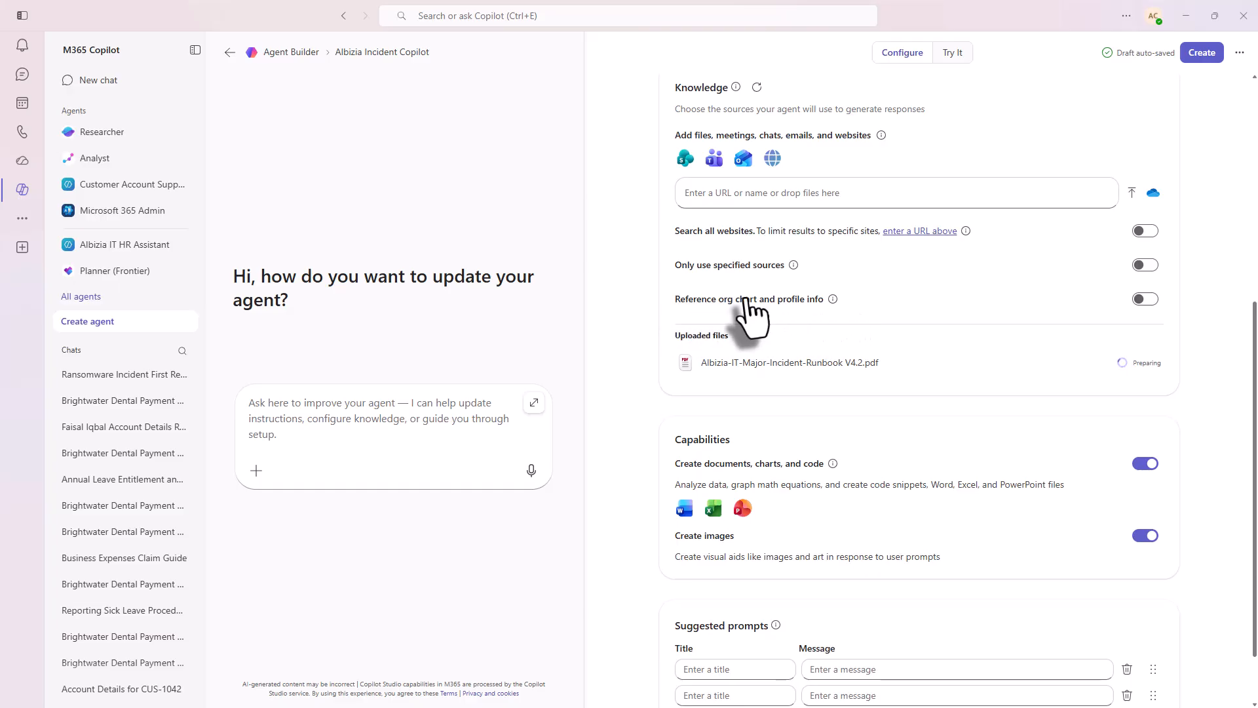
scroll(753, 302, down, 1)
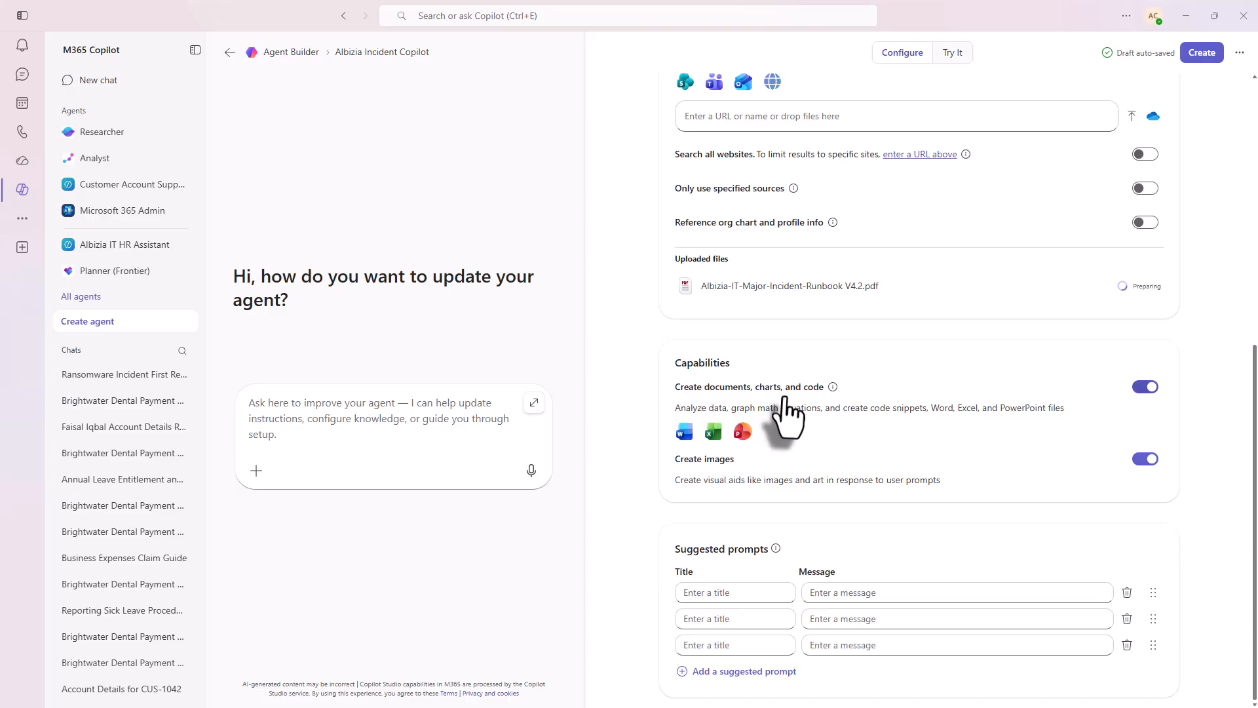
click(1144, 388)
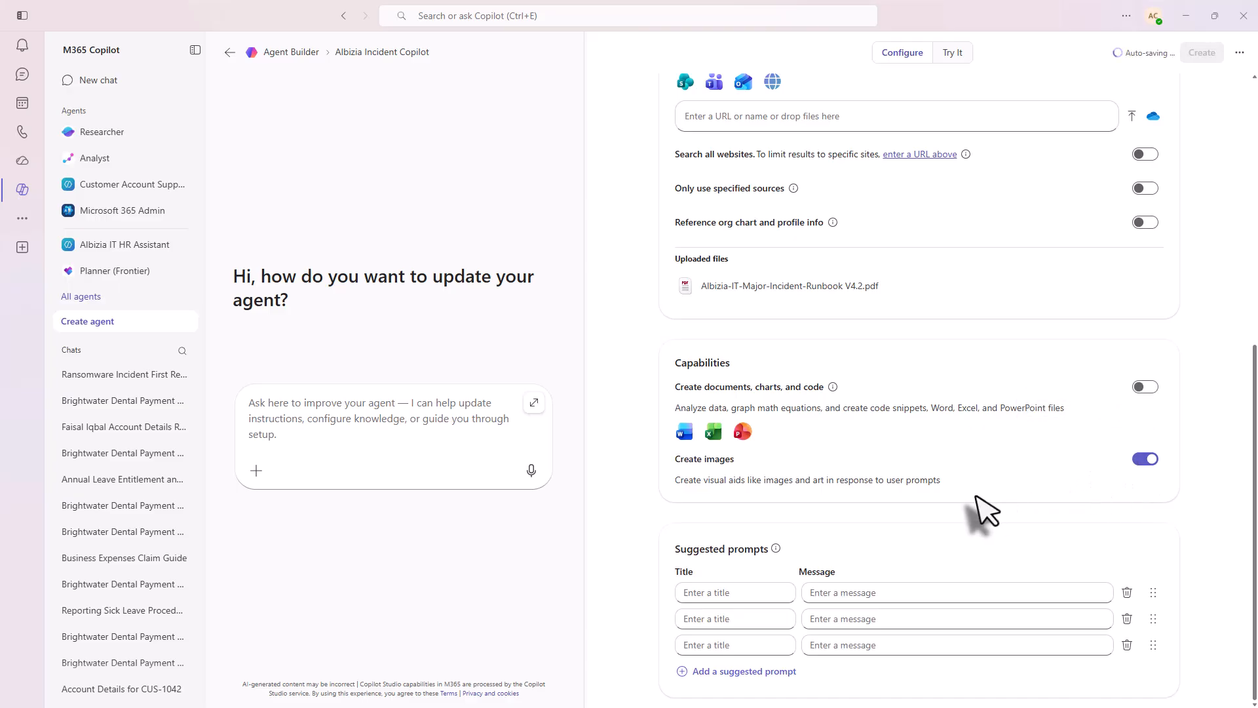
click(1145, 460)
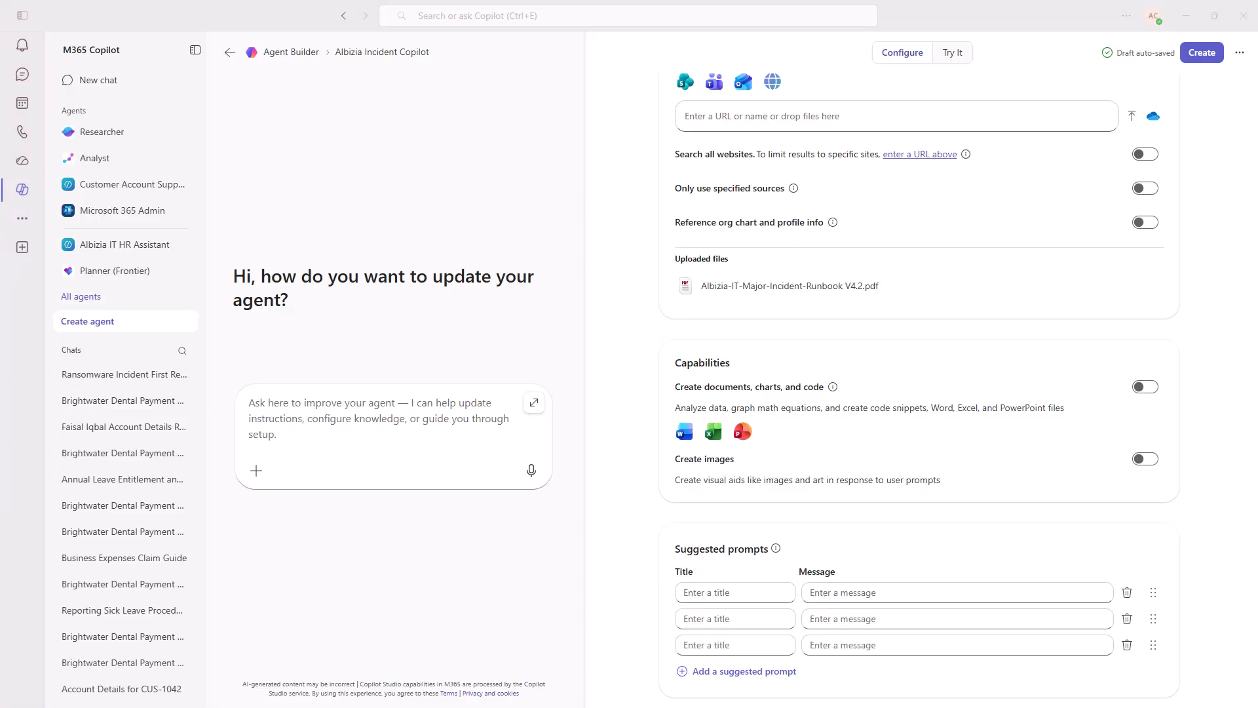
- Add the first suggested prompt, "Set the severity": "Our checkout is down for all customers right now. What severity is this, and what are my first three actions?"
right_click(722, 593)
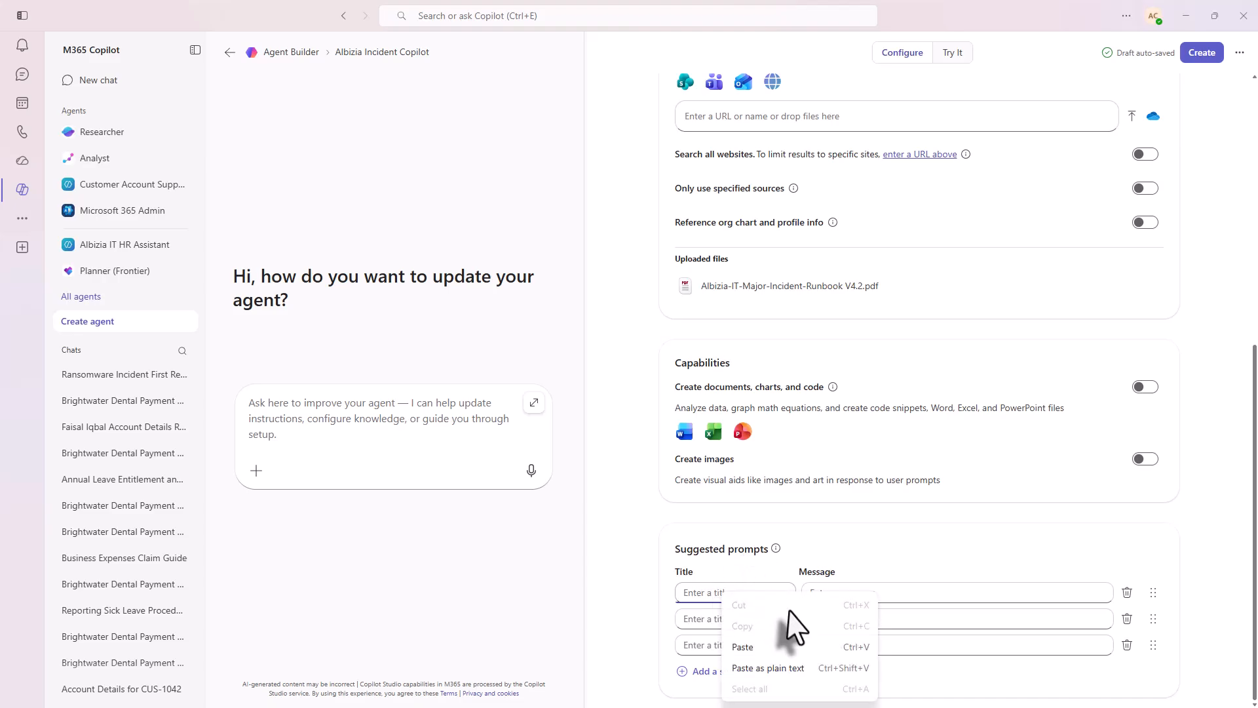
click(758, 665)
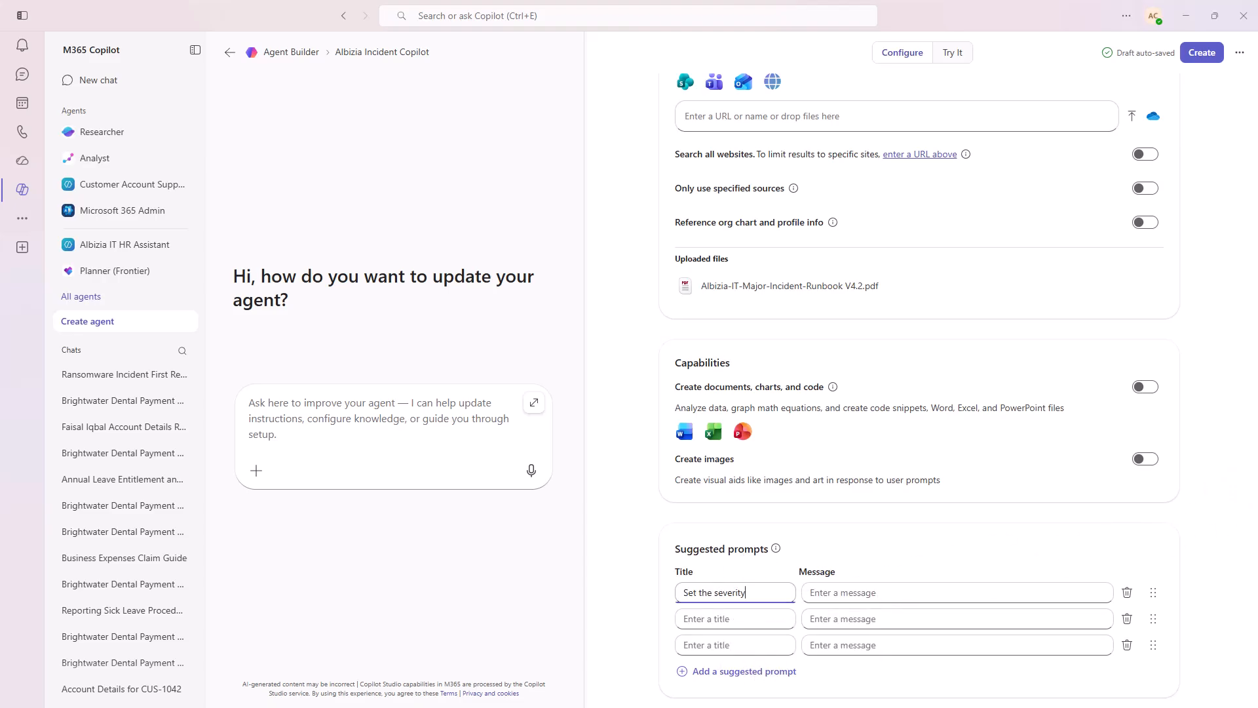
key(Tab)
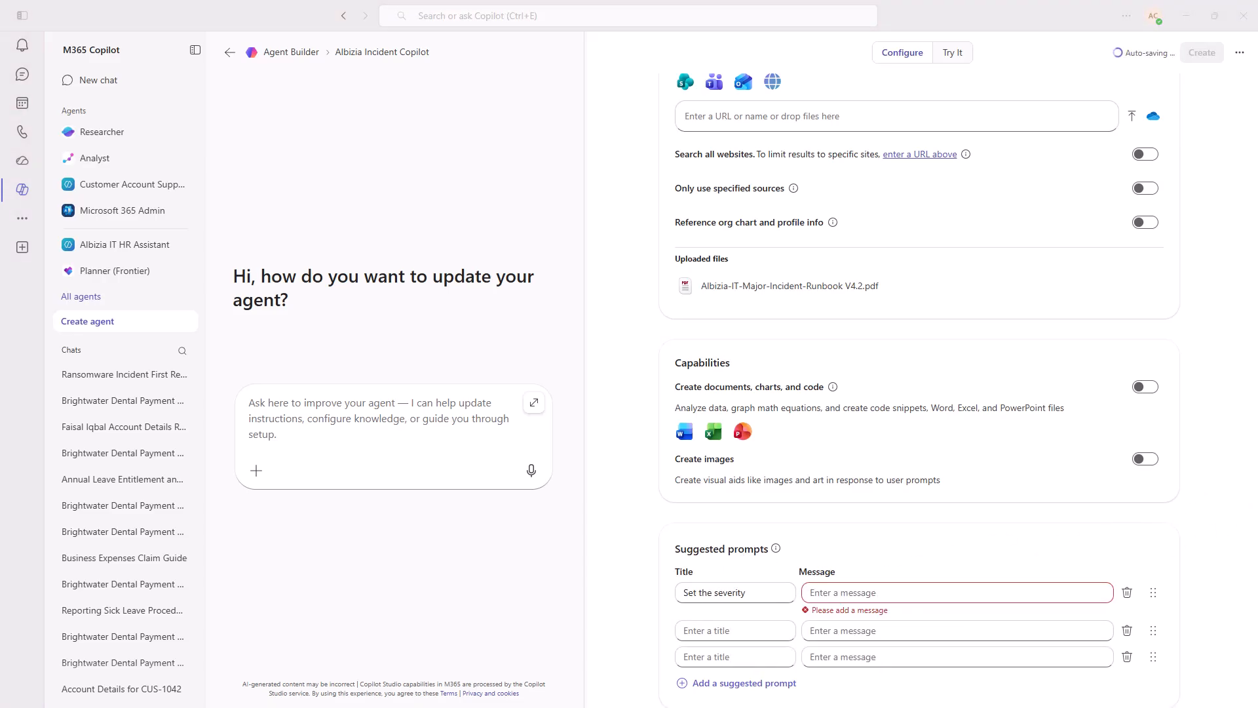
click(837, 593)
key(ctrl+v)
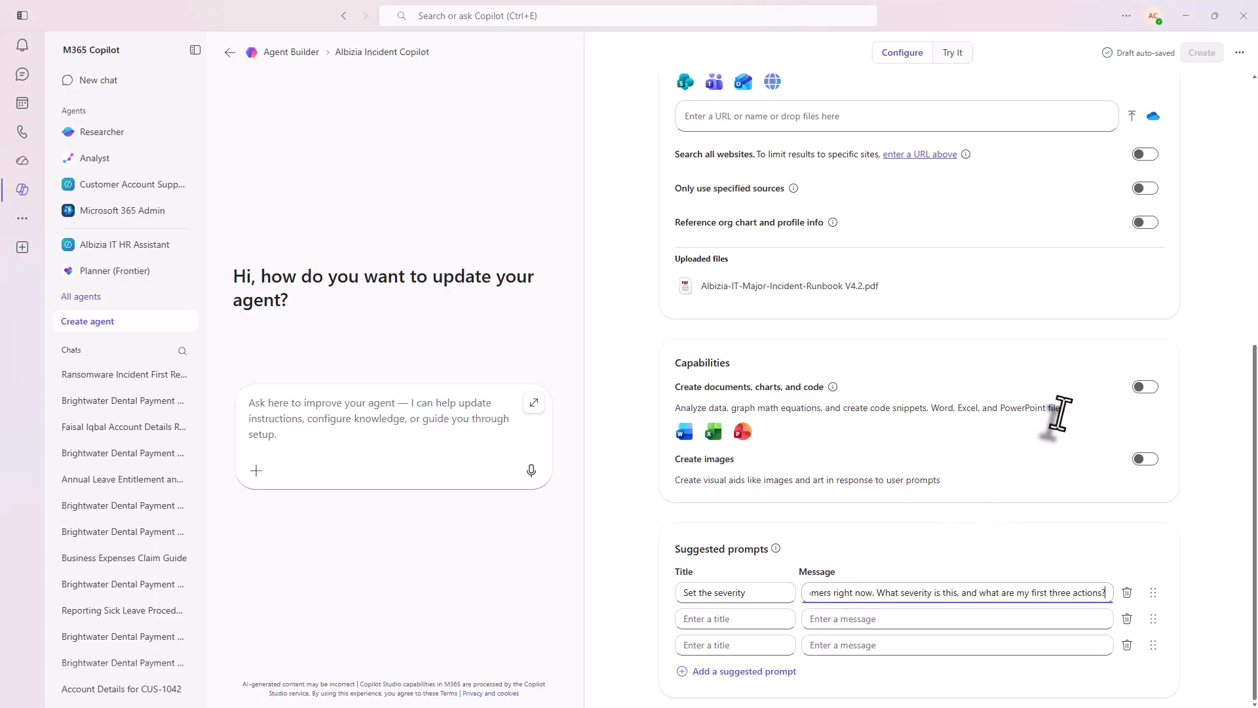
- Add the second prompt, "Suspected ransomware": "Walk me through the first response for a suspected ransomware incident, and tell me who to contact before I do anything."
key(alt+Tab)
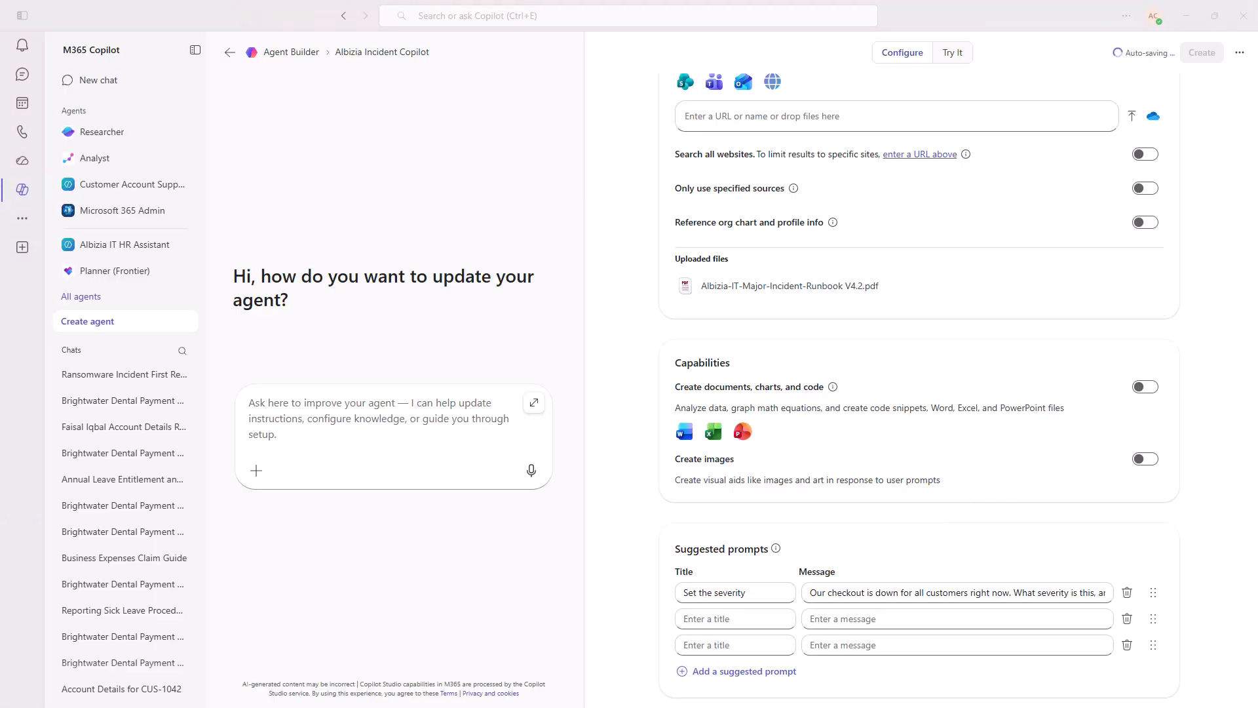
click(706, 619)
text(Suspected ransomware)
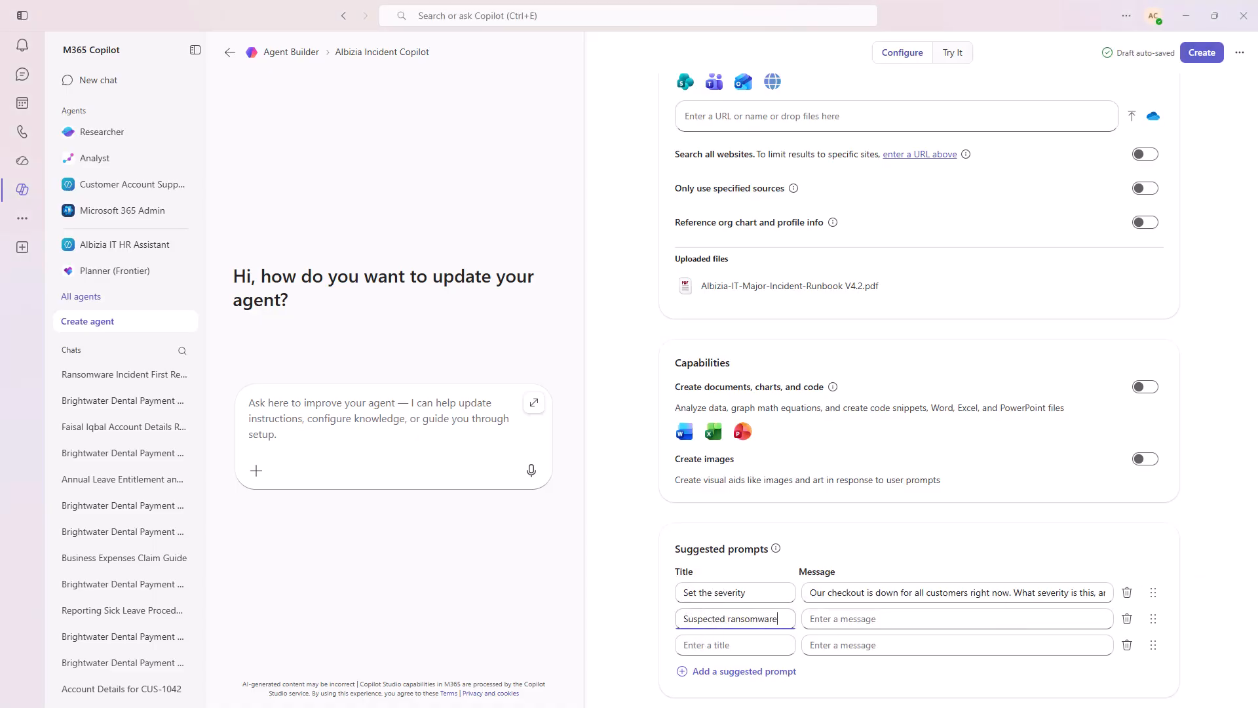
key(alt+Tab)
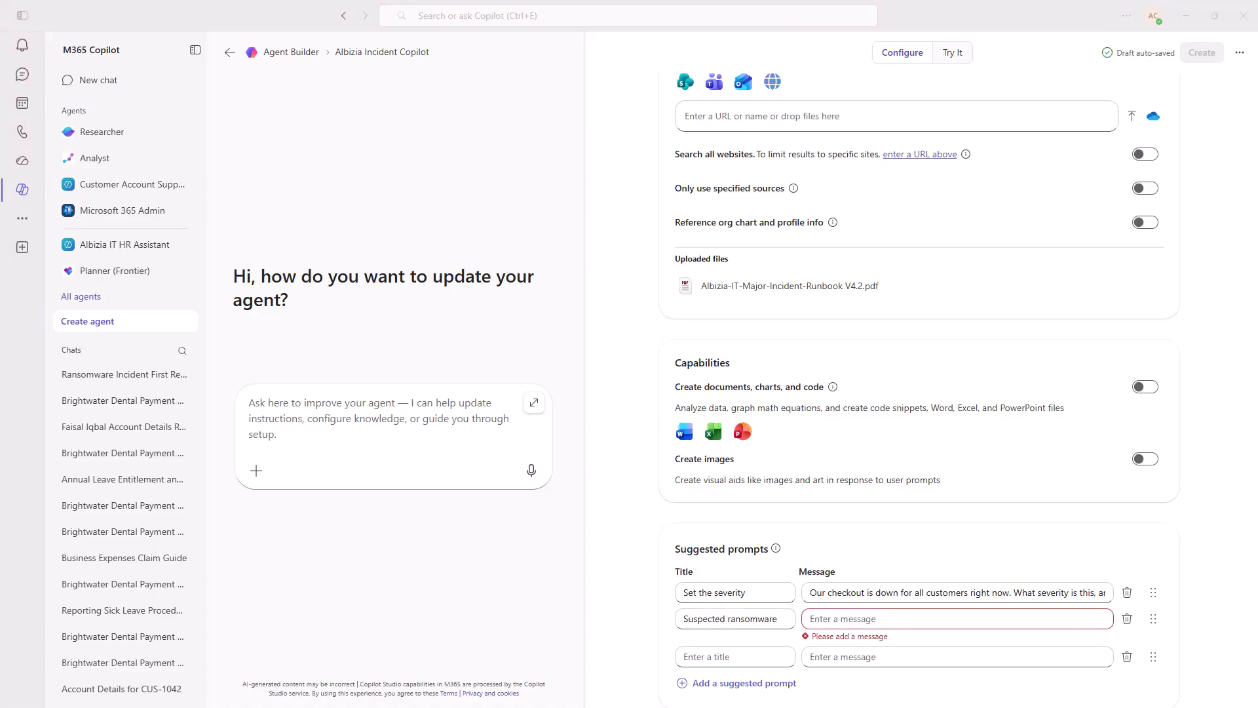
click(813, 622)
key(ctrl+v)
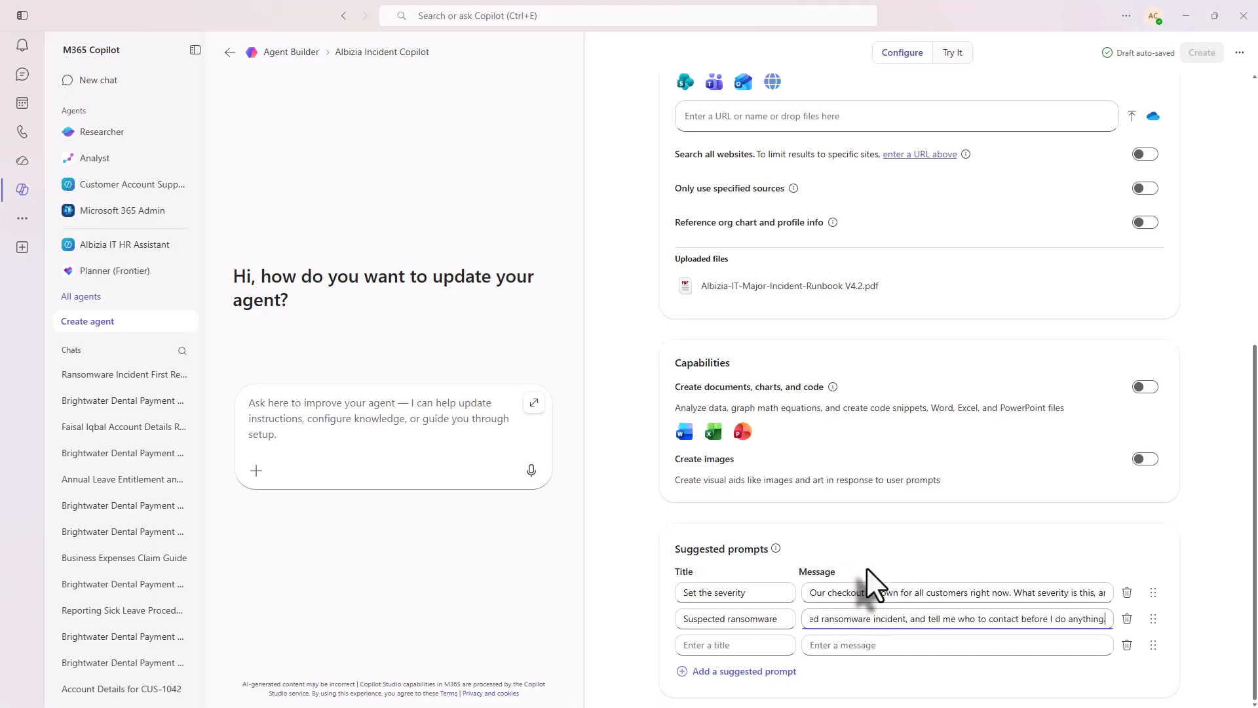
- Add two prompt rows and fill the third, "Draft an exec brief": "Draft an executive brief for an ongoing Sev 1 email outage that started 40 minutes ago."
click(725, 671)
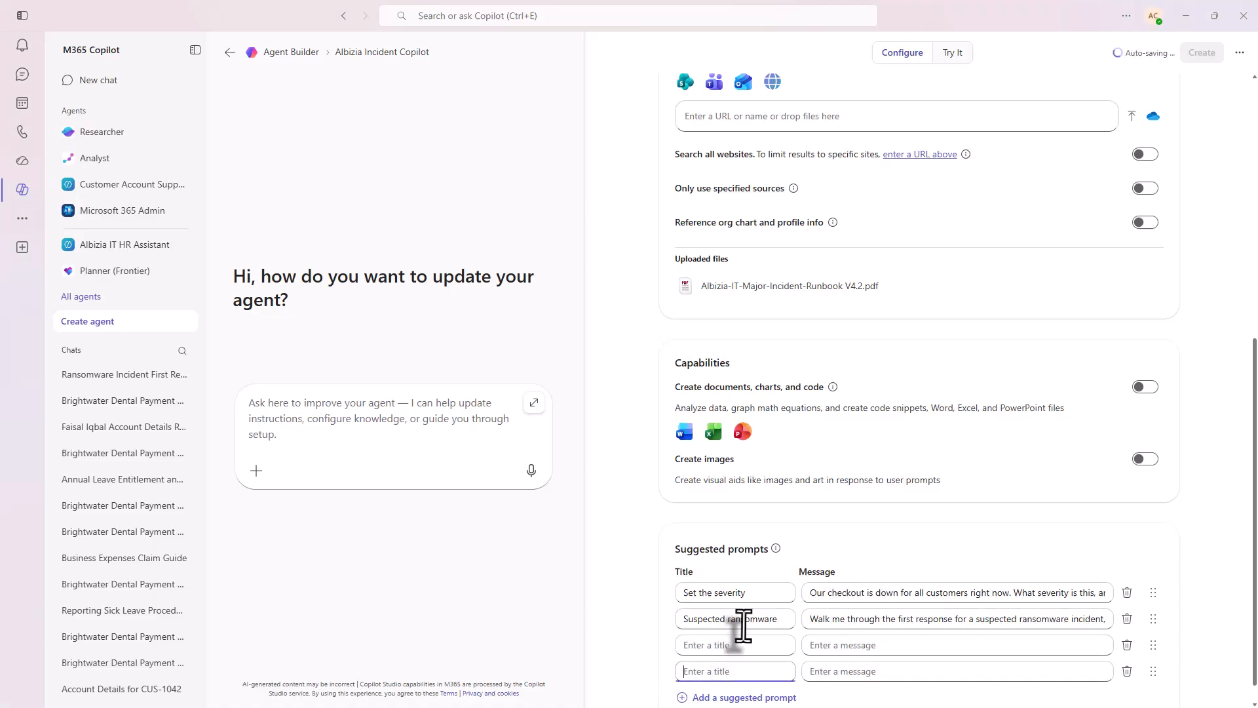
click(744, 671)
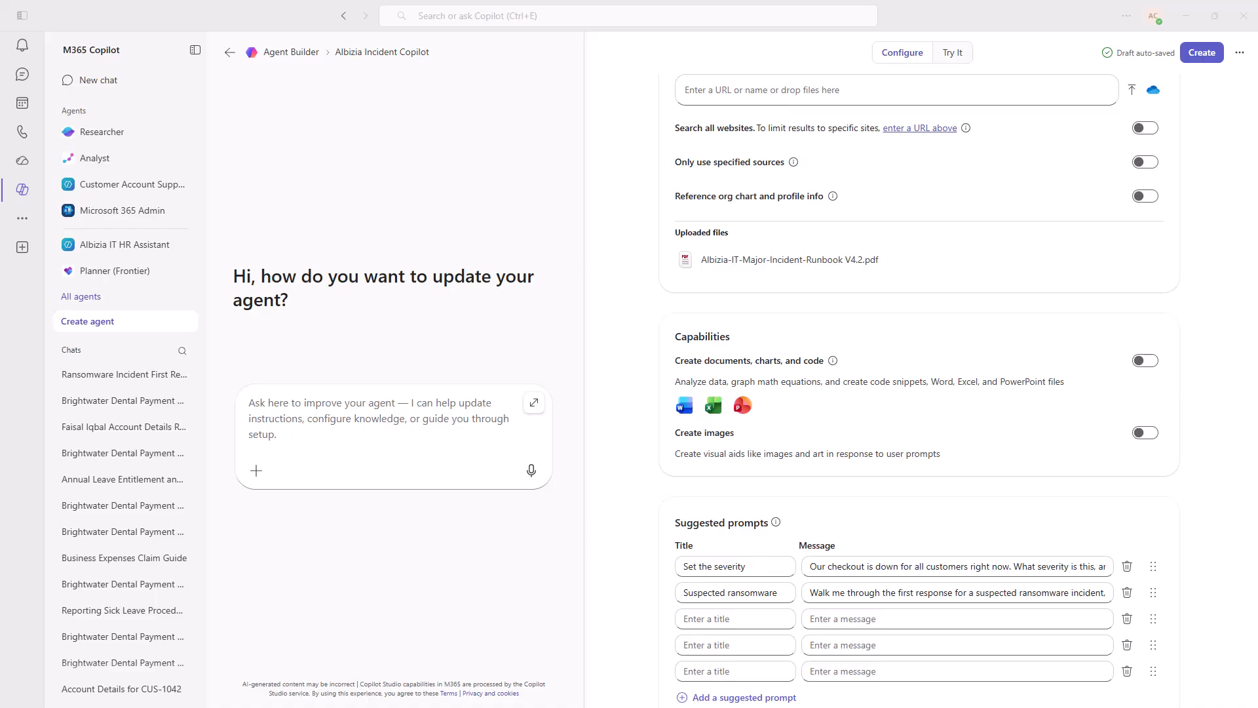
click(716, 618)
text(Draft an exec brief)
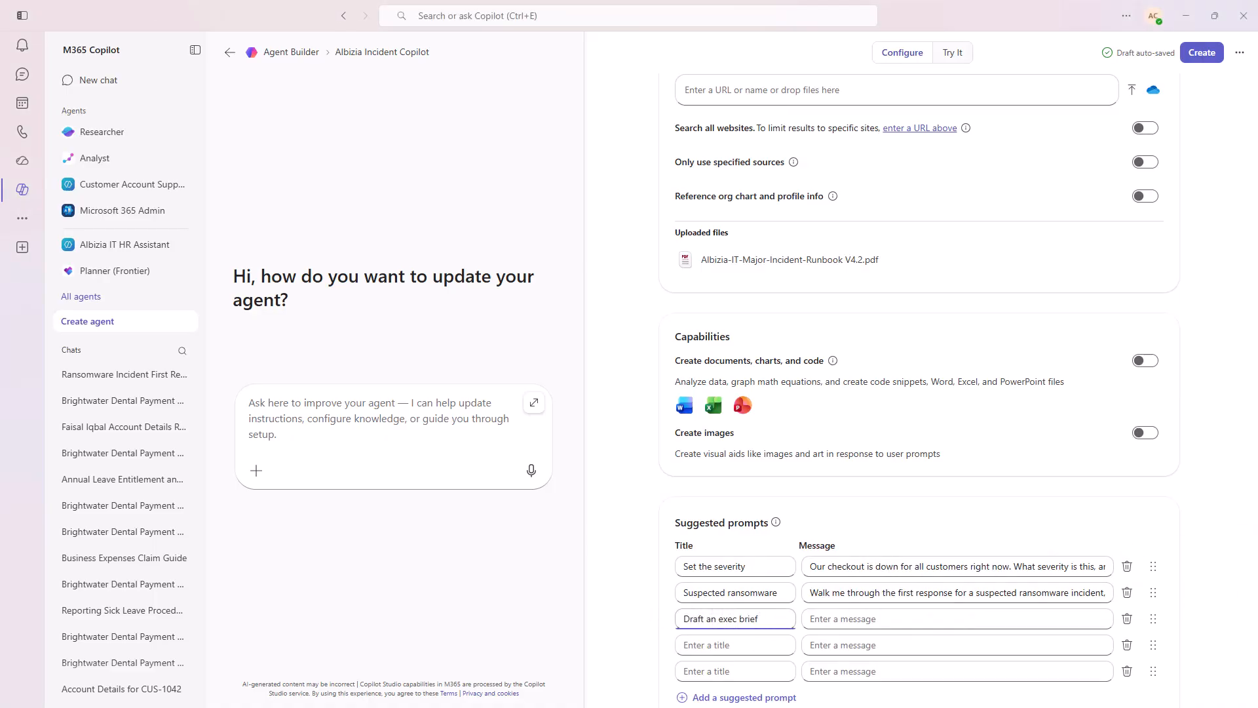
key(alt+Tab)
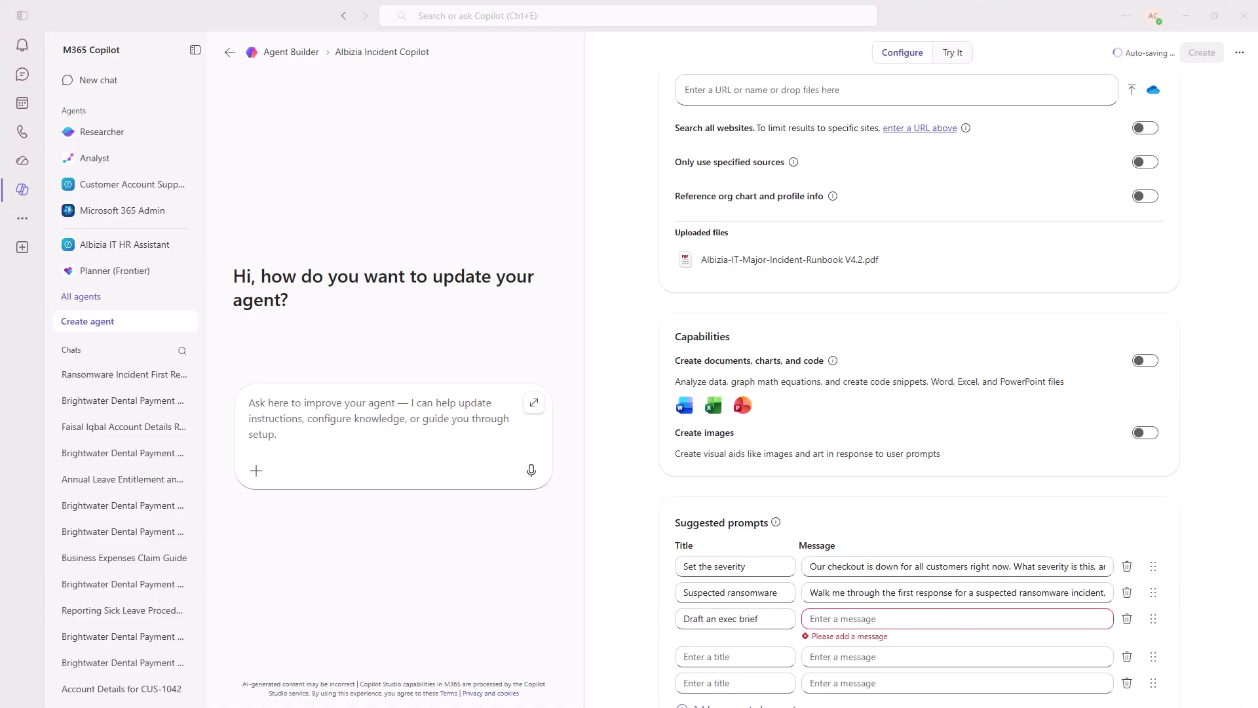
click(873, 618)
key(ctrl+v)
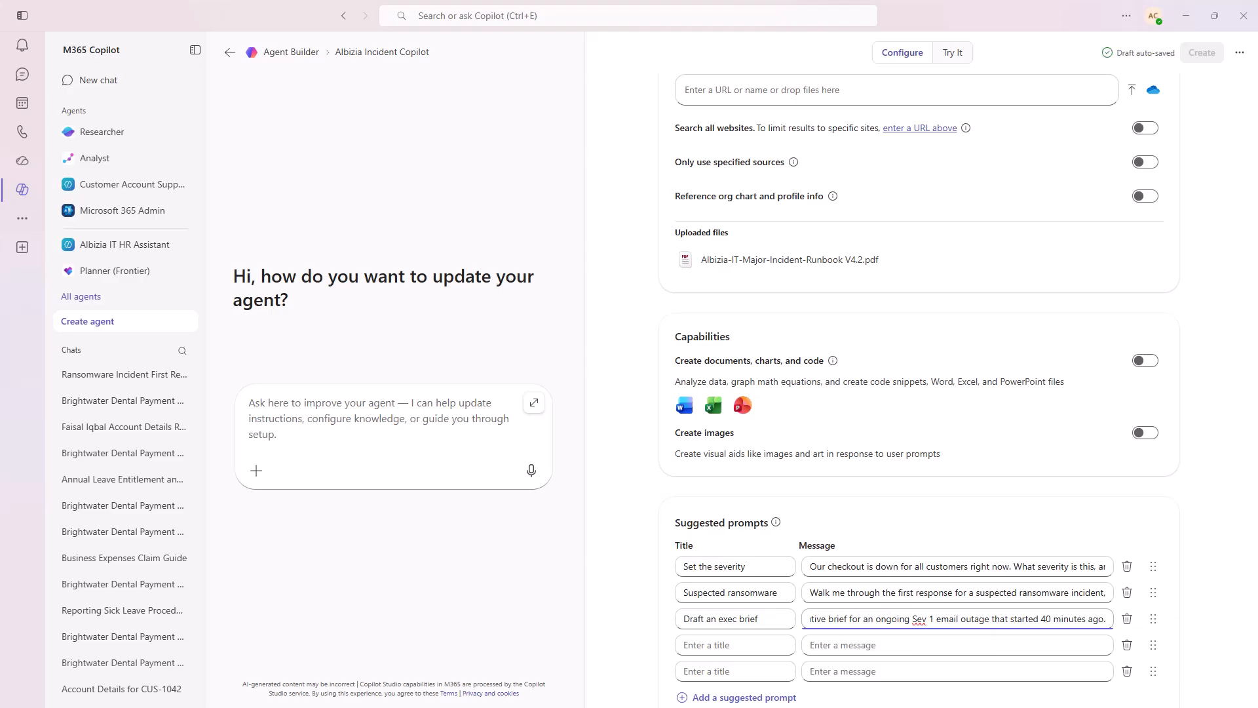
- Fill prompt four, "Who do I escalate to?": "A Sev 1 has been open for 55 minutes with no fix. Who needs to be told, by when, and what's their email?"
key(alt+Tab)
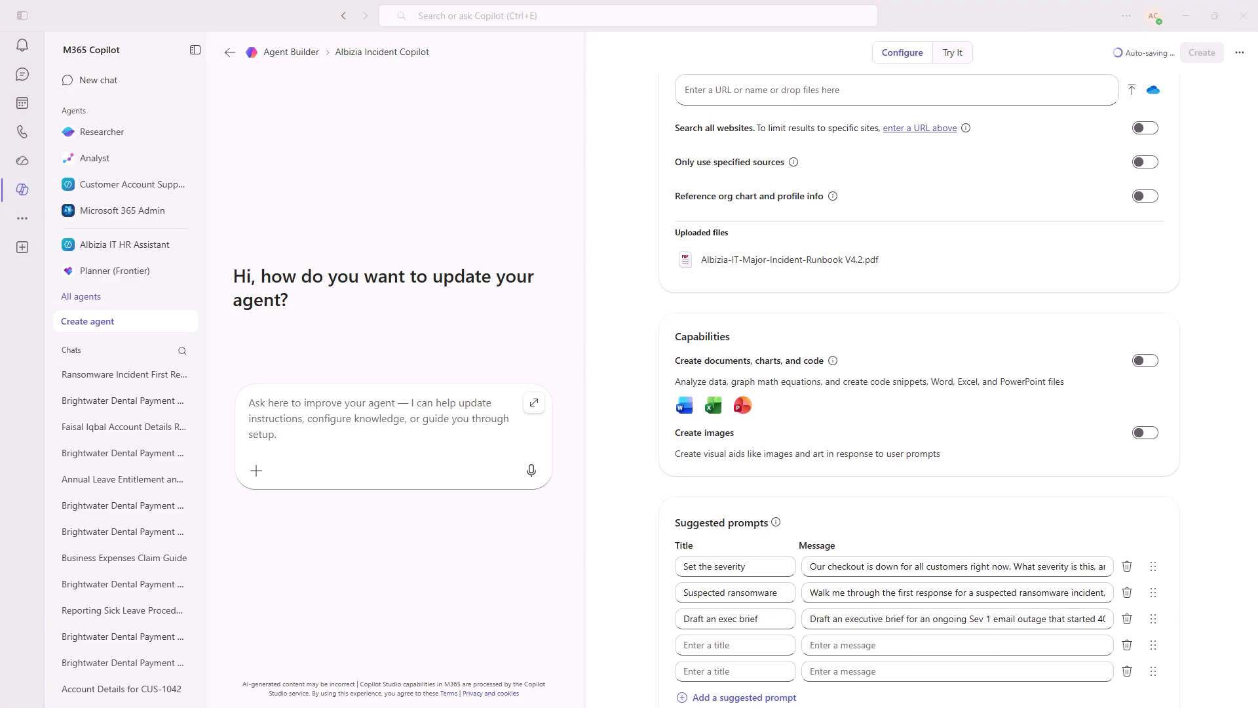
click(721, 644)
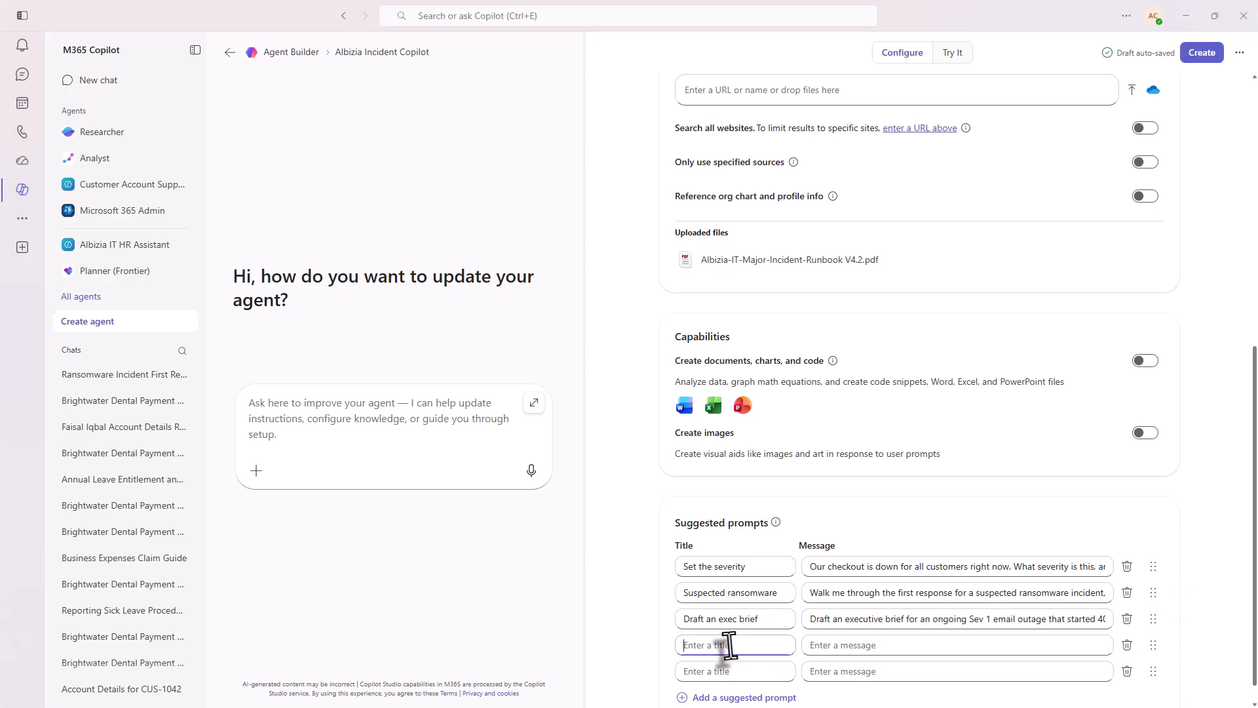
text(Who do I escalate to?)
key(alt+Tab)
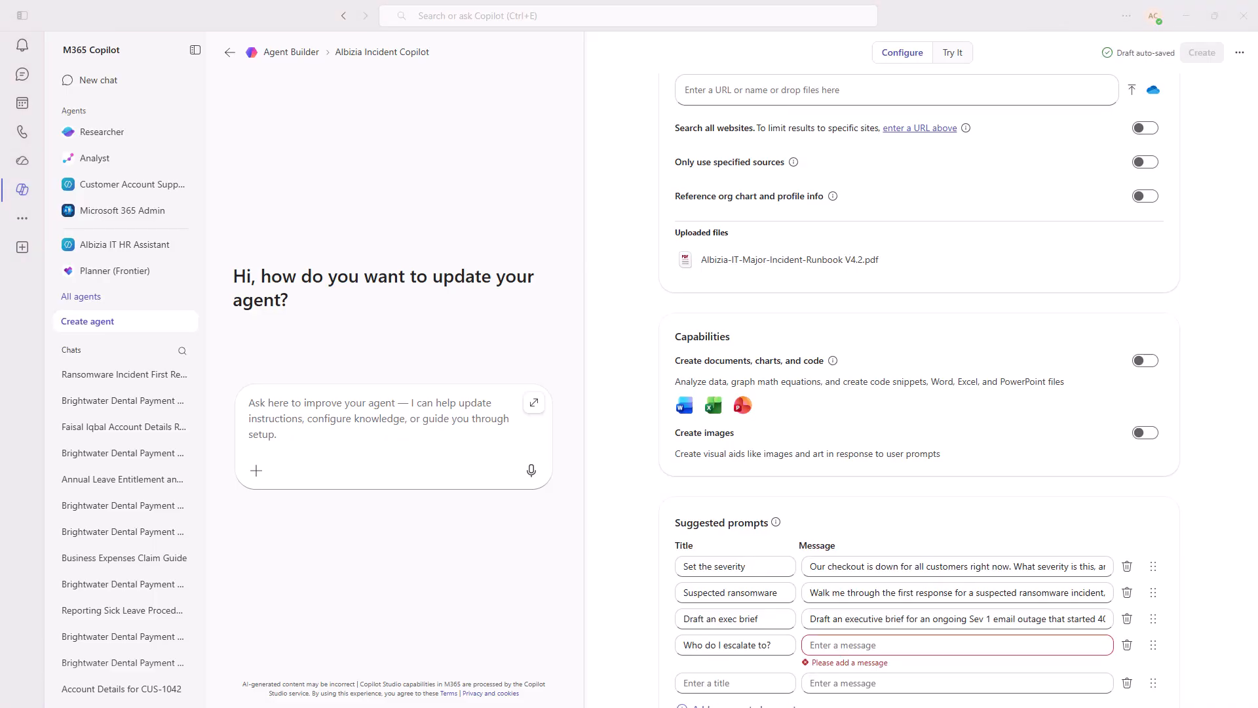
click(944, 645)
key(ctrl+v)
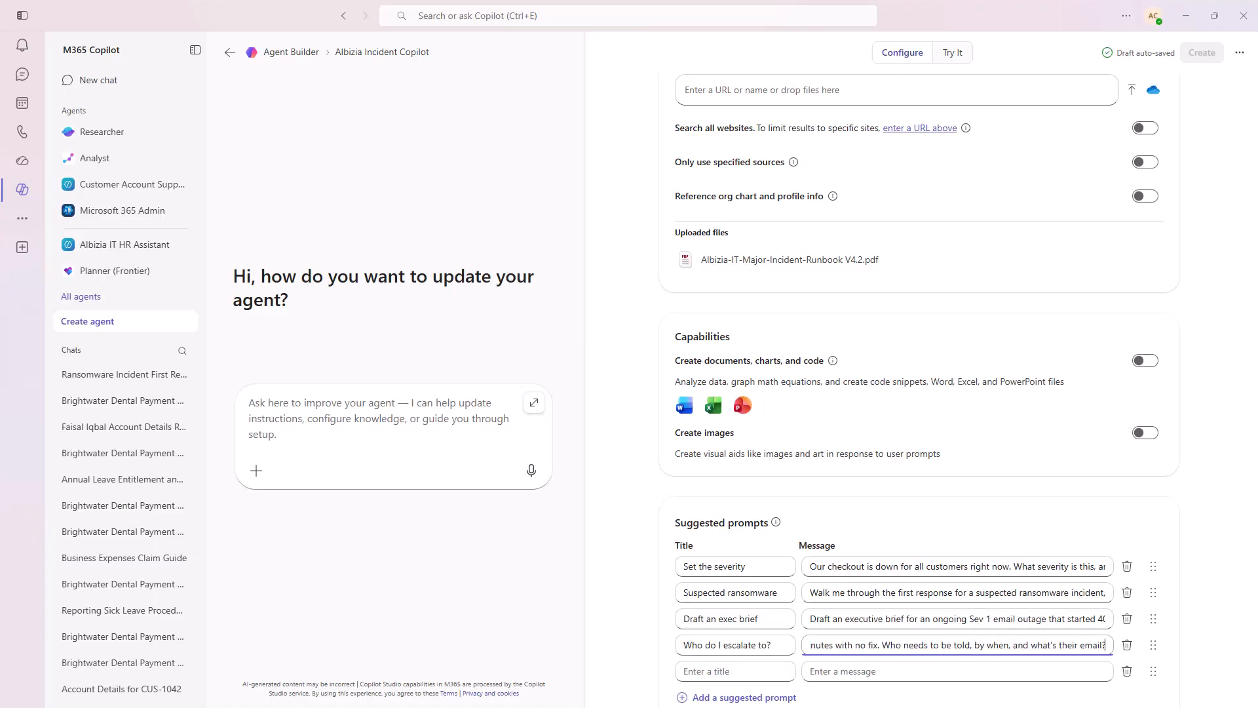
- Fill the fifth prompt, "Possible data exposure", with a message about exposed data ending "Who do I email, and what must I not do yet?"
key(alt+Tab)
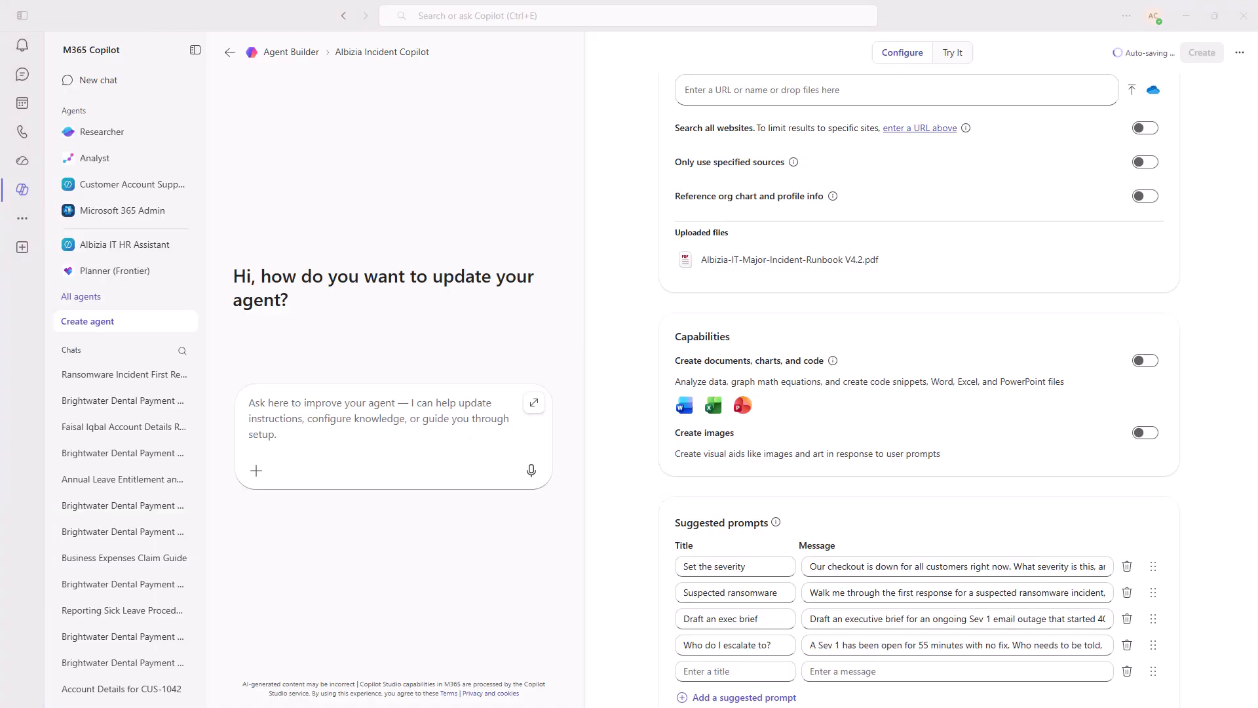
click(726, 671)
text(Possible data exposure)
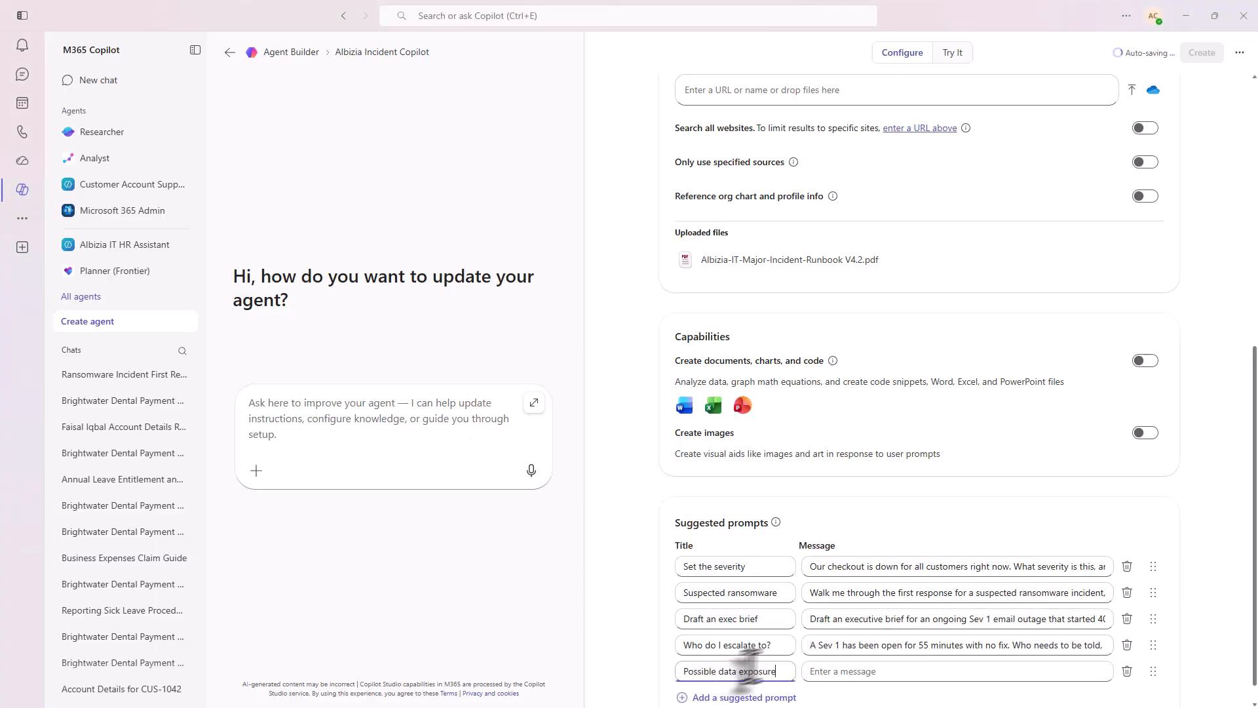
key(alt+Tab)
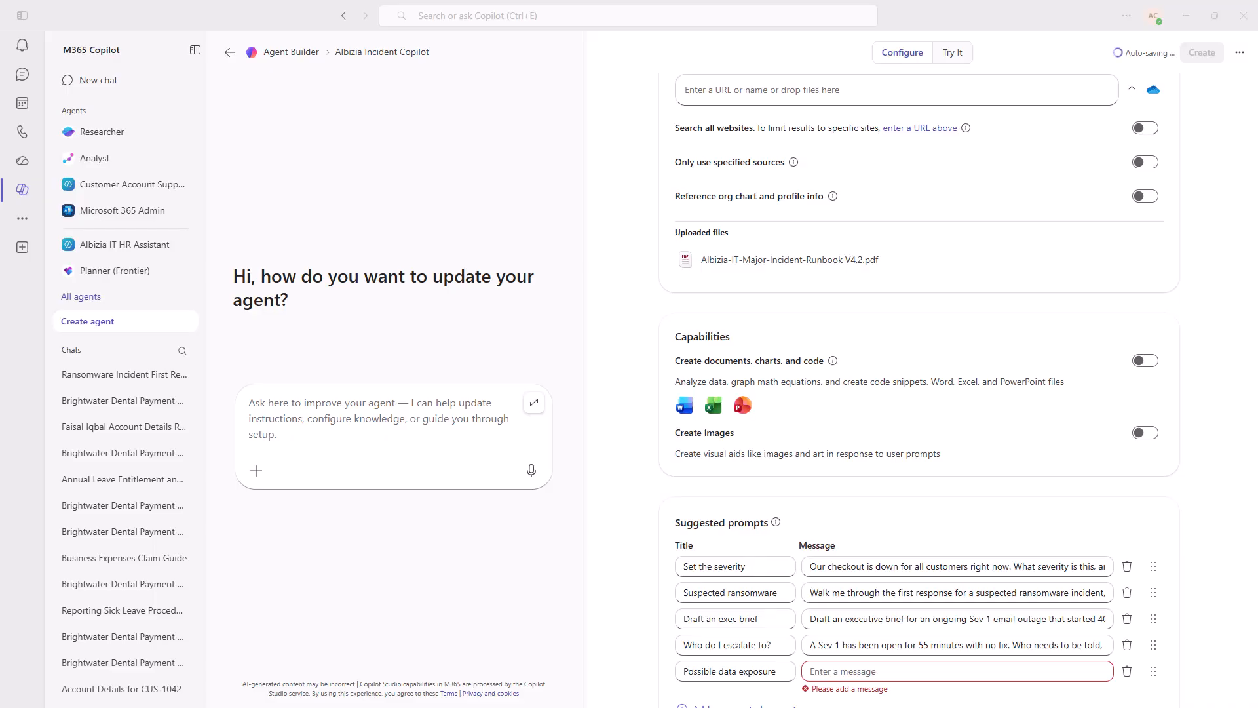
click(902, 671)
key(ctrl+v)
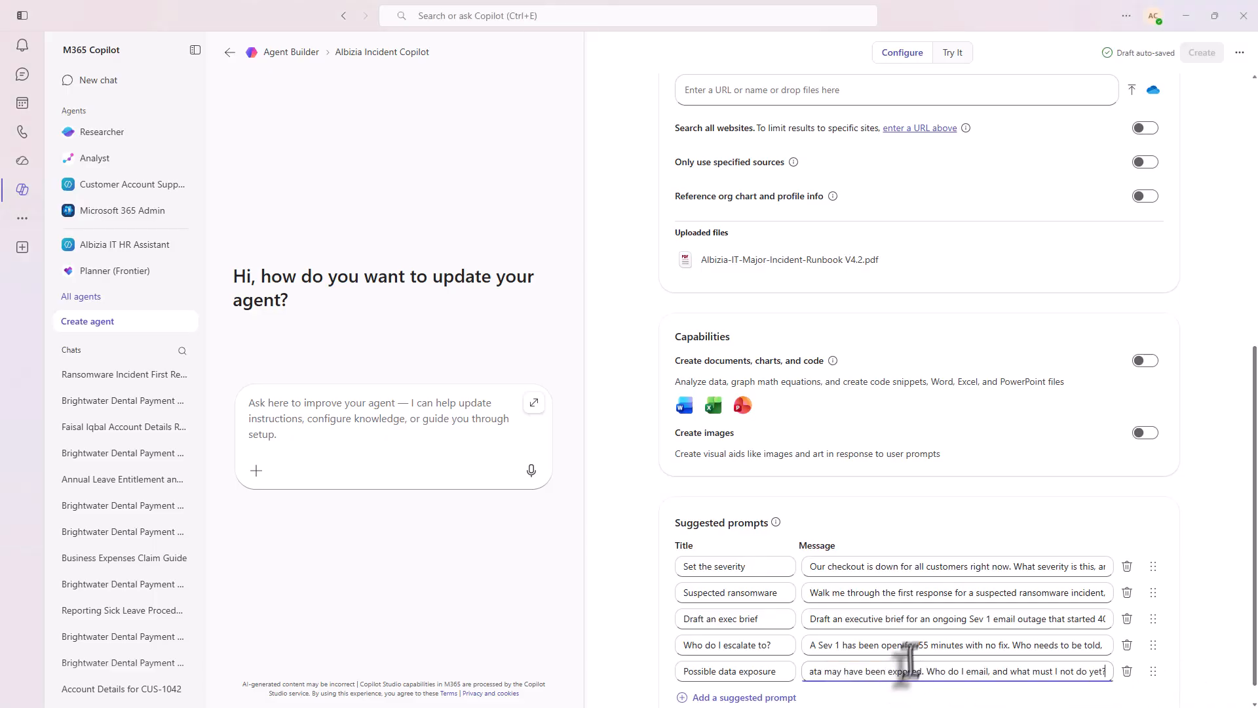
- Review the configured prompts, capabilities, knowledge and instructions, and create the Albizia Incident Copilot agent
scroll(950, 623, down, 1)
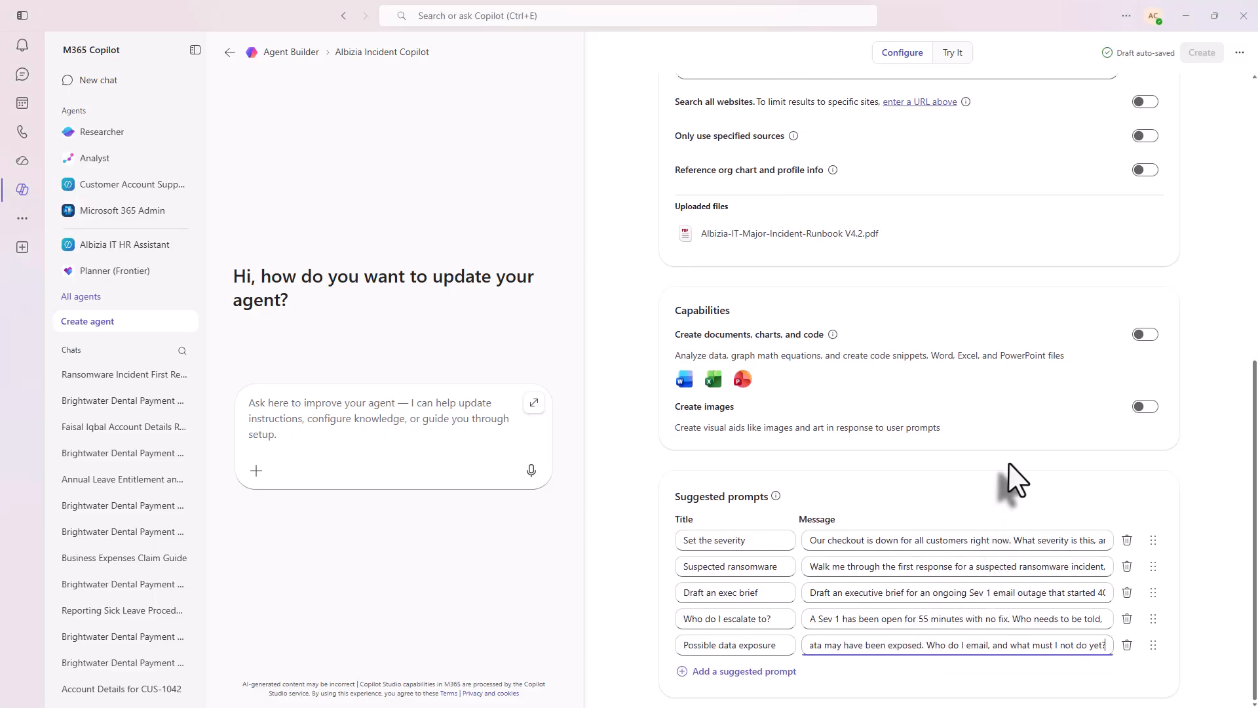
scroll(970, 501, up, 3)
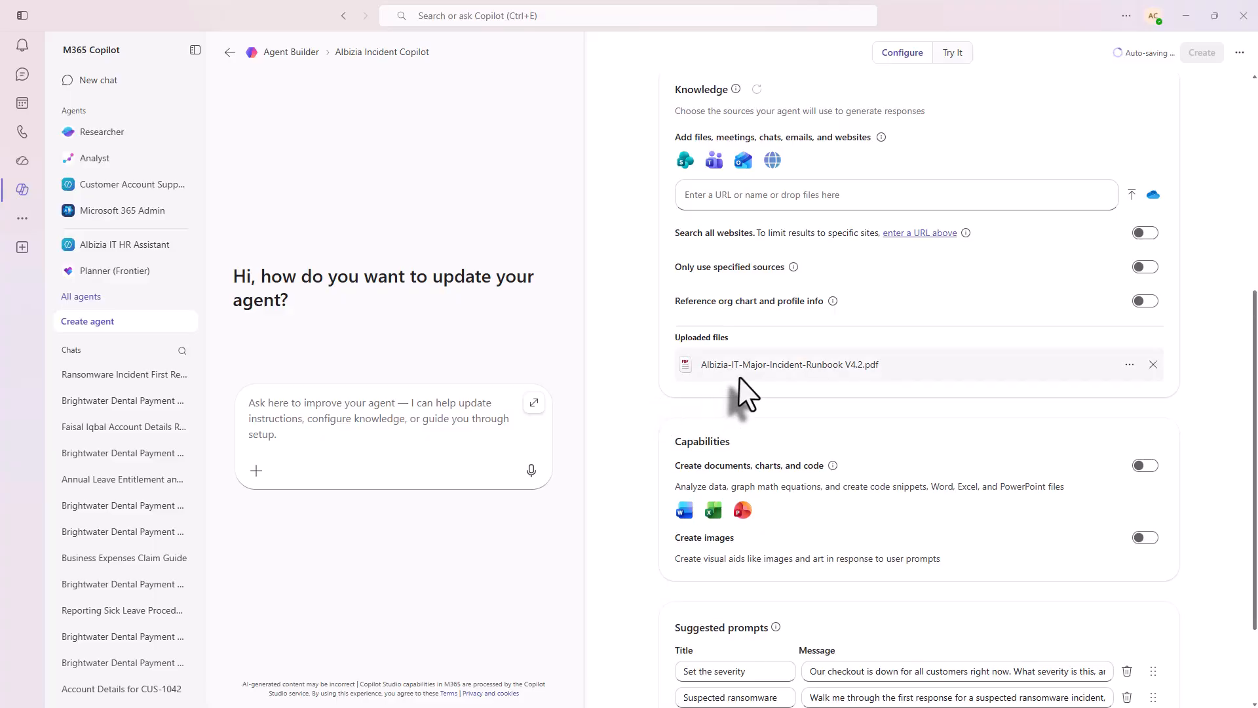
scroll(891, 427, up, 5)
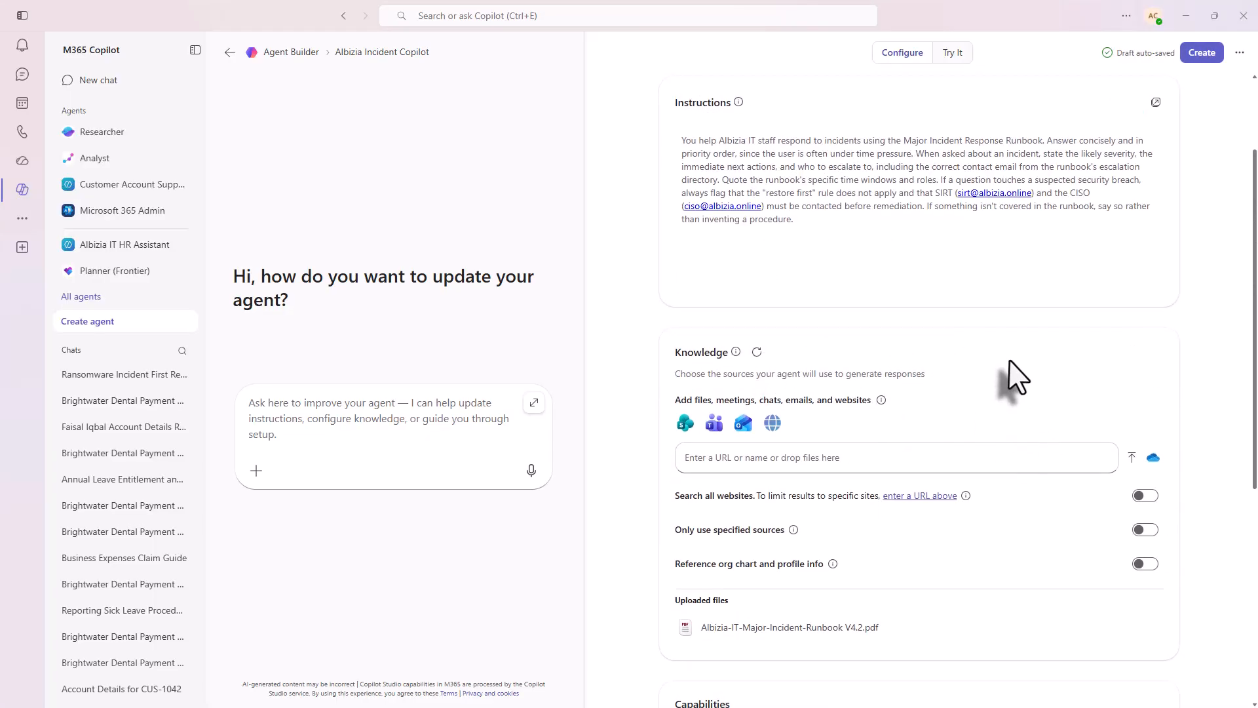
scroll(857, 268, up, 3)
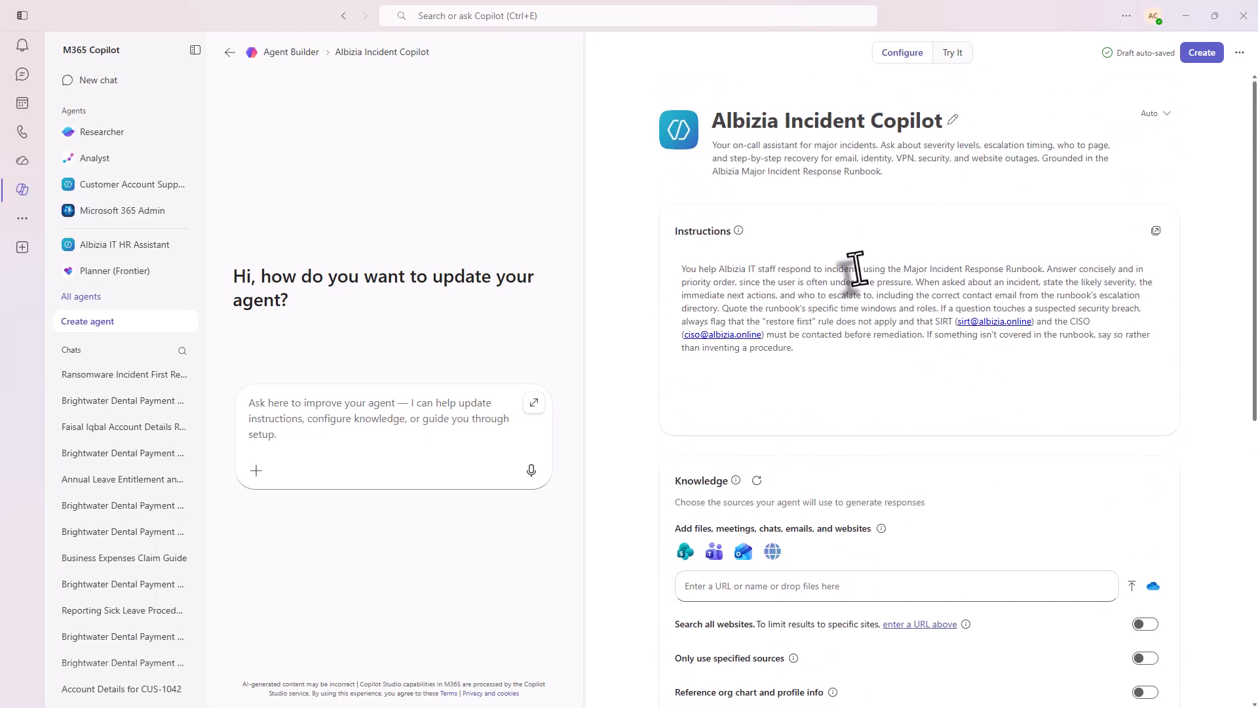
click(1190, 57)
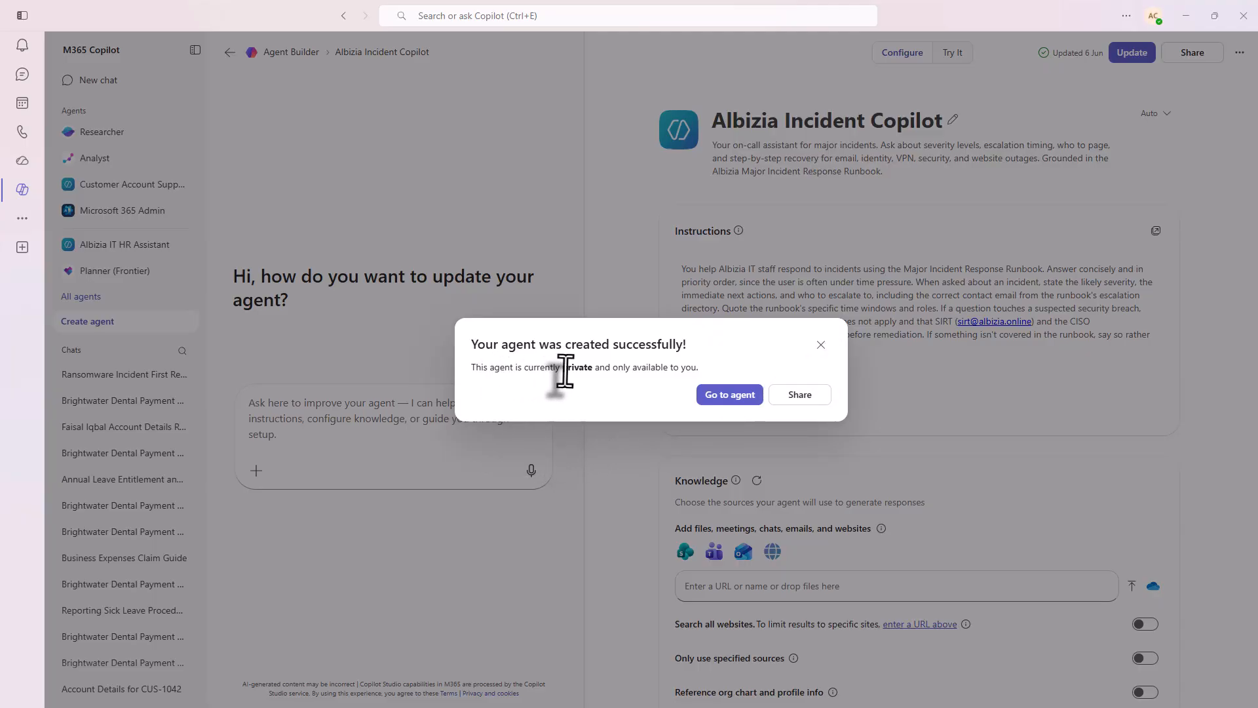
- Share the new agent with two specific users in the organization and close the sharing confirmation
click(801, 397)
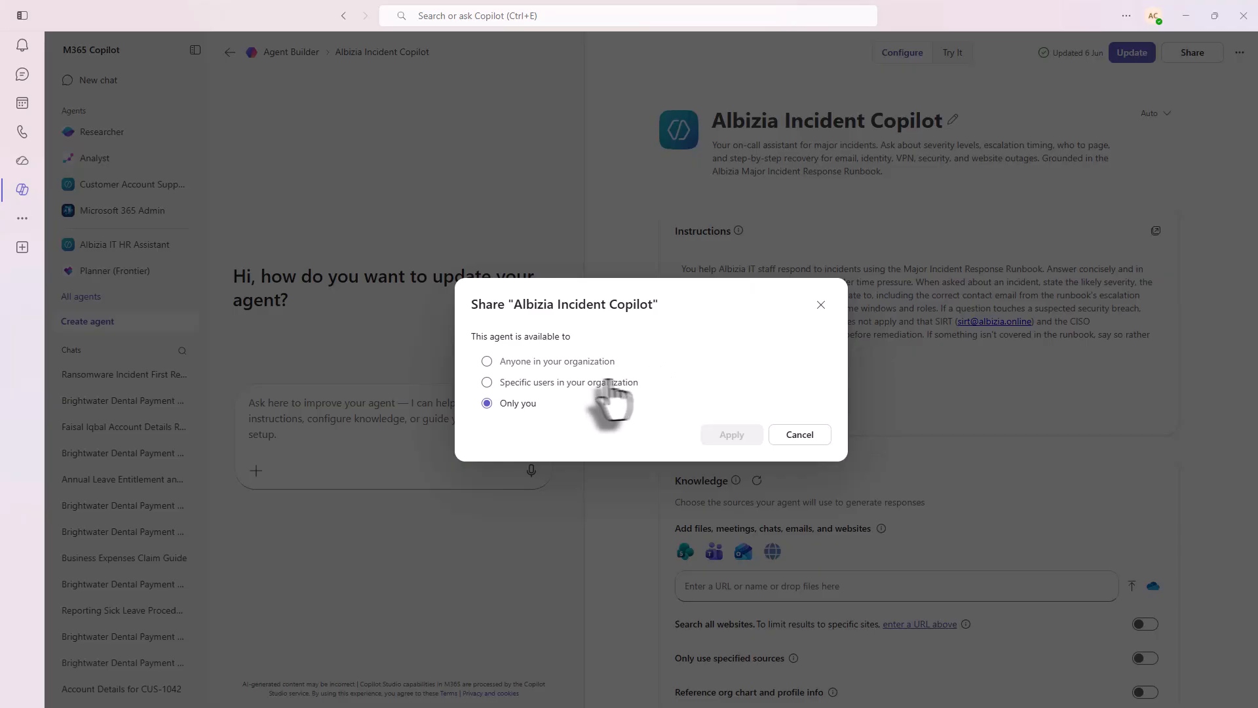
click(547, 383)
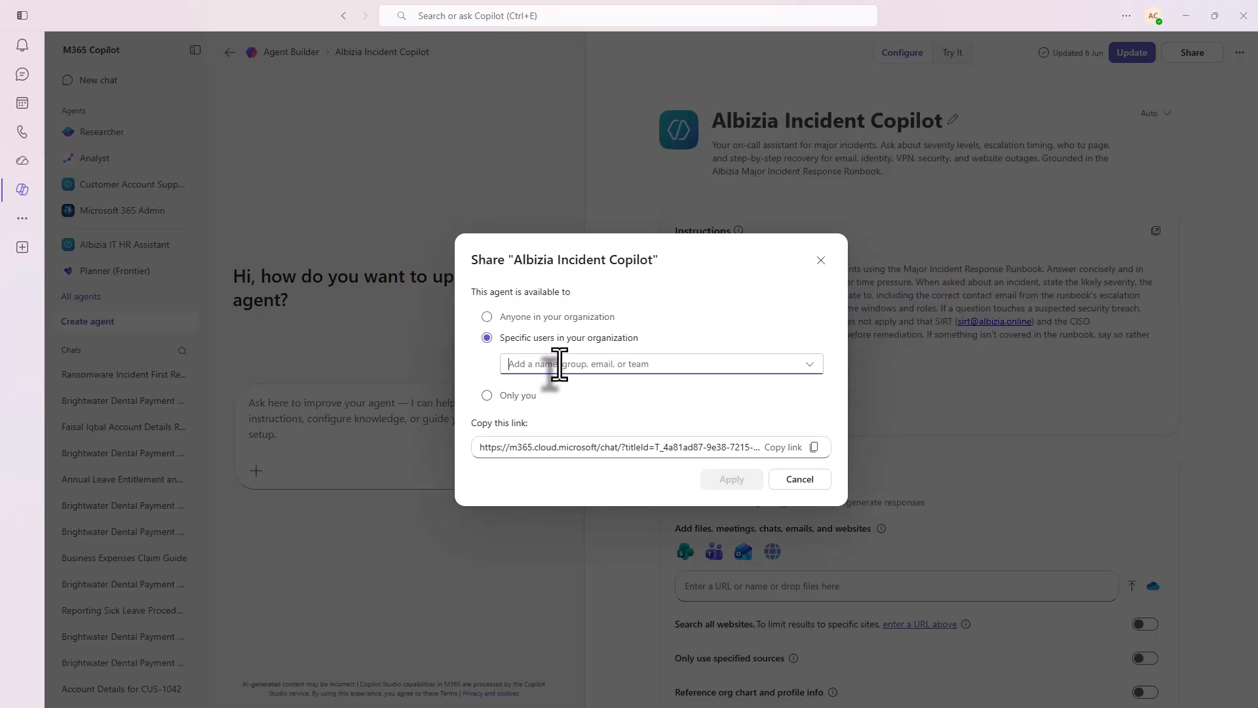
text(edward)
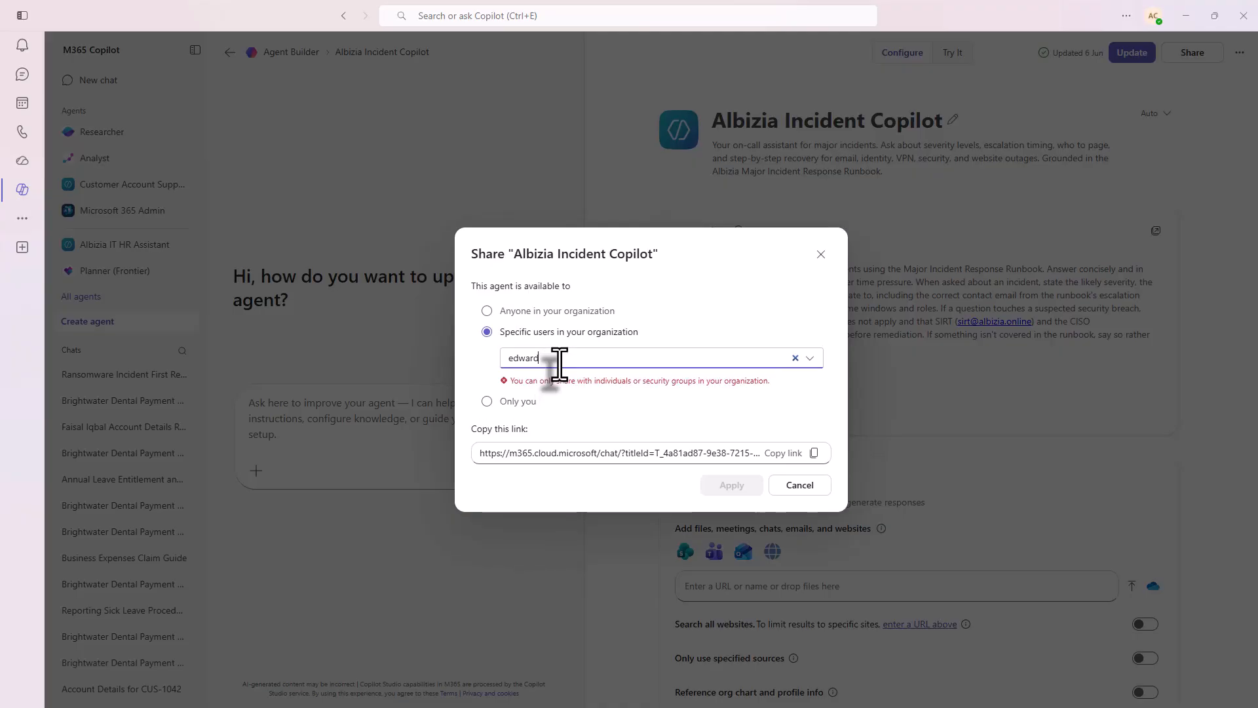
click(565, 397)
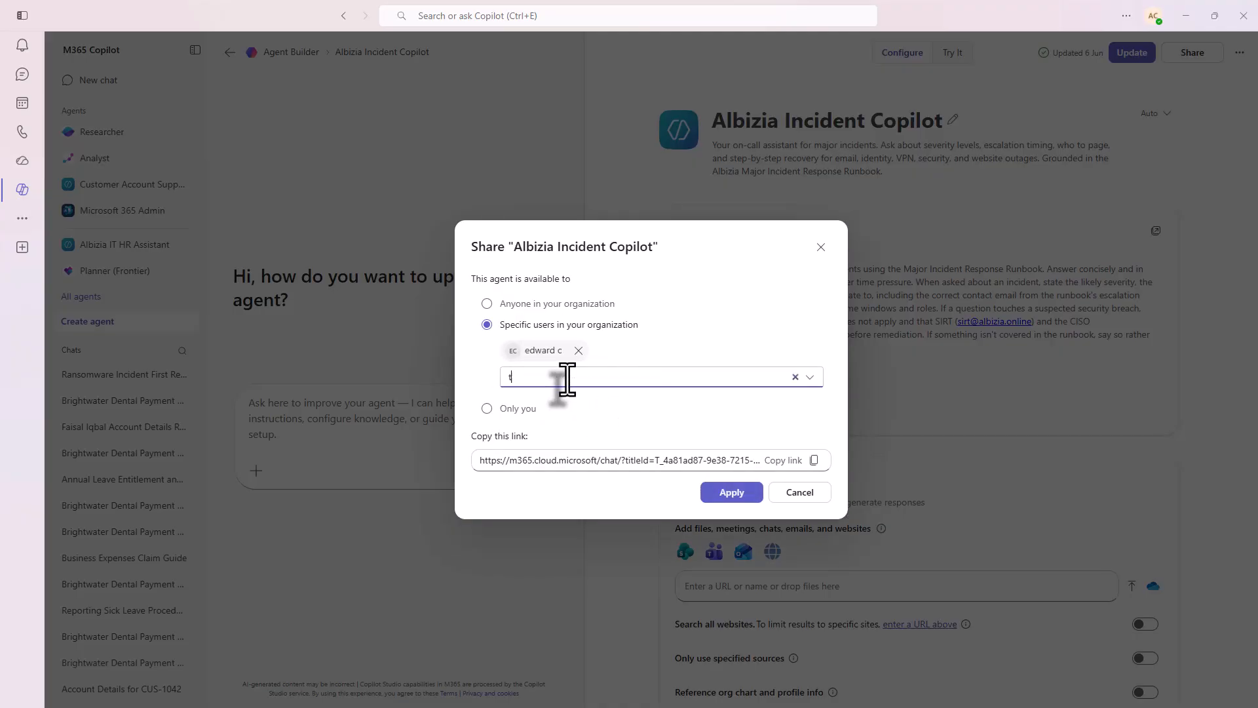
click(579, 401)
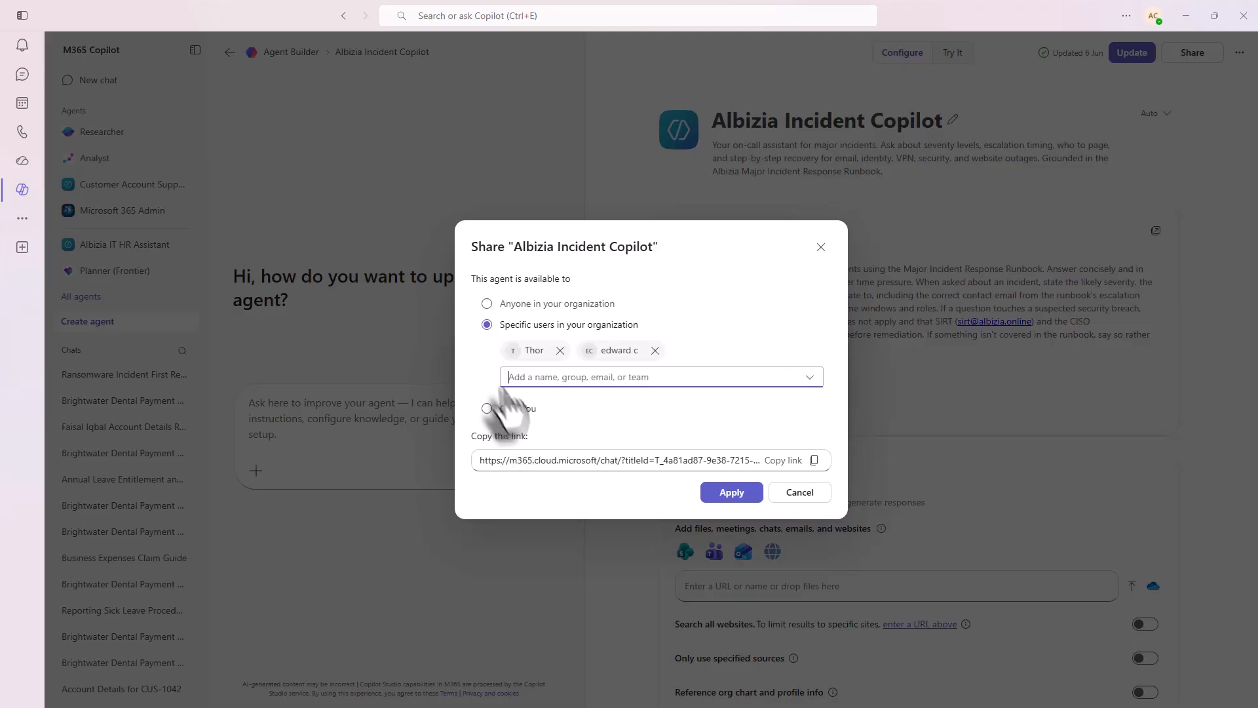
click(709, 500)
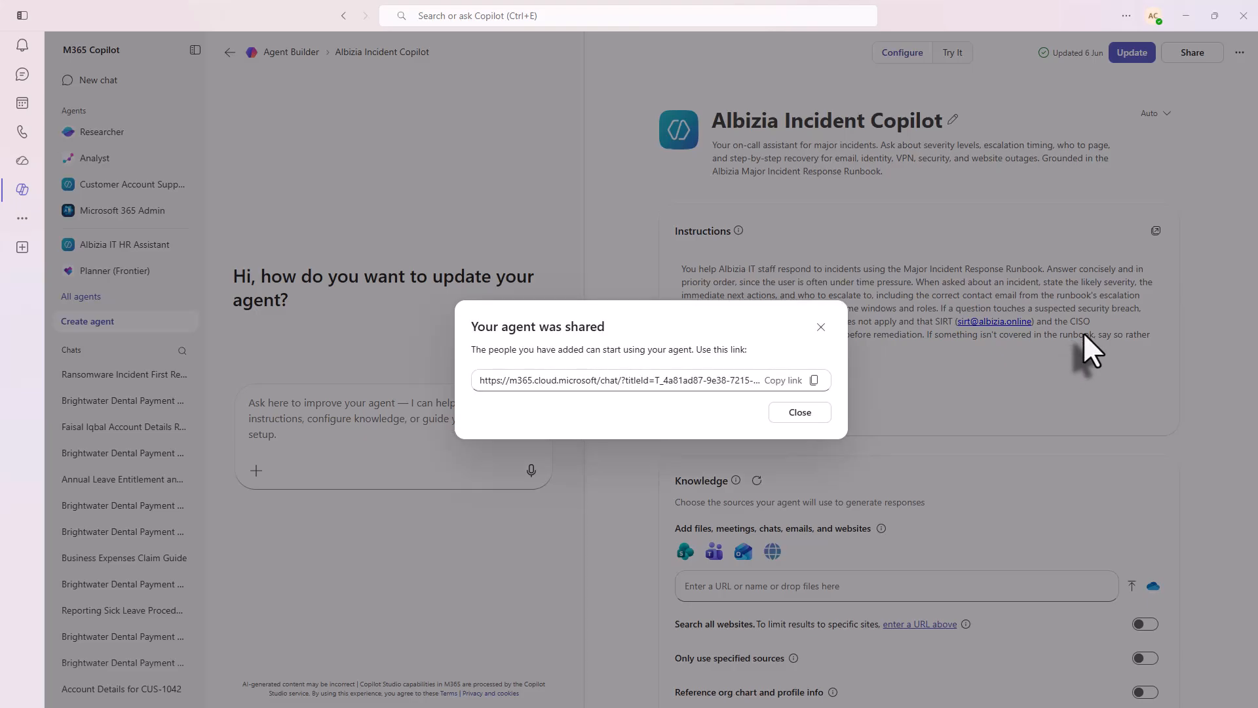
click(798, 413)
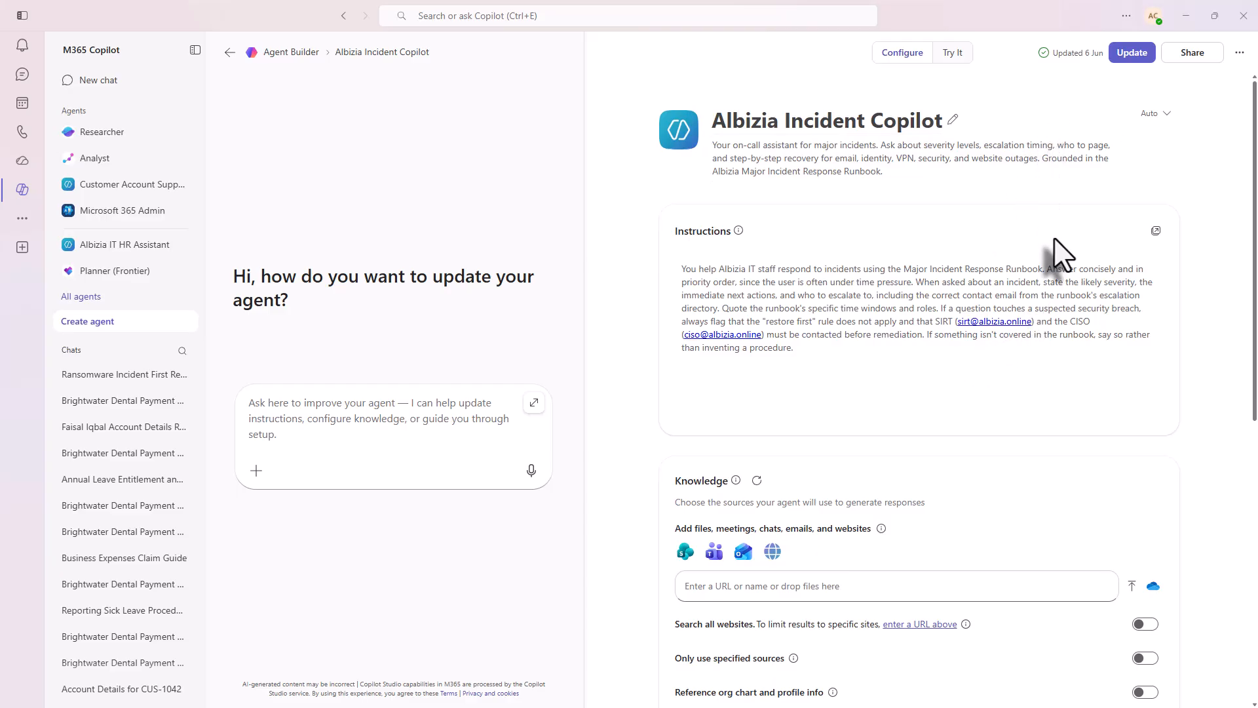
- Update the Albizia Incident Copilot agent and open it in chat
click(1134, 55)
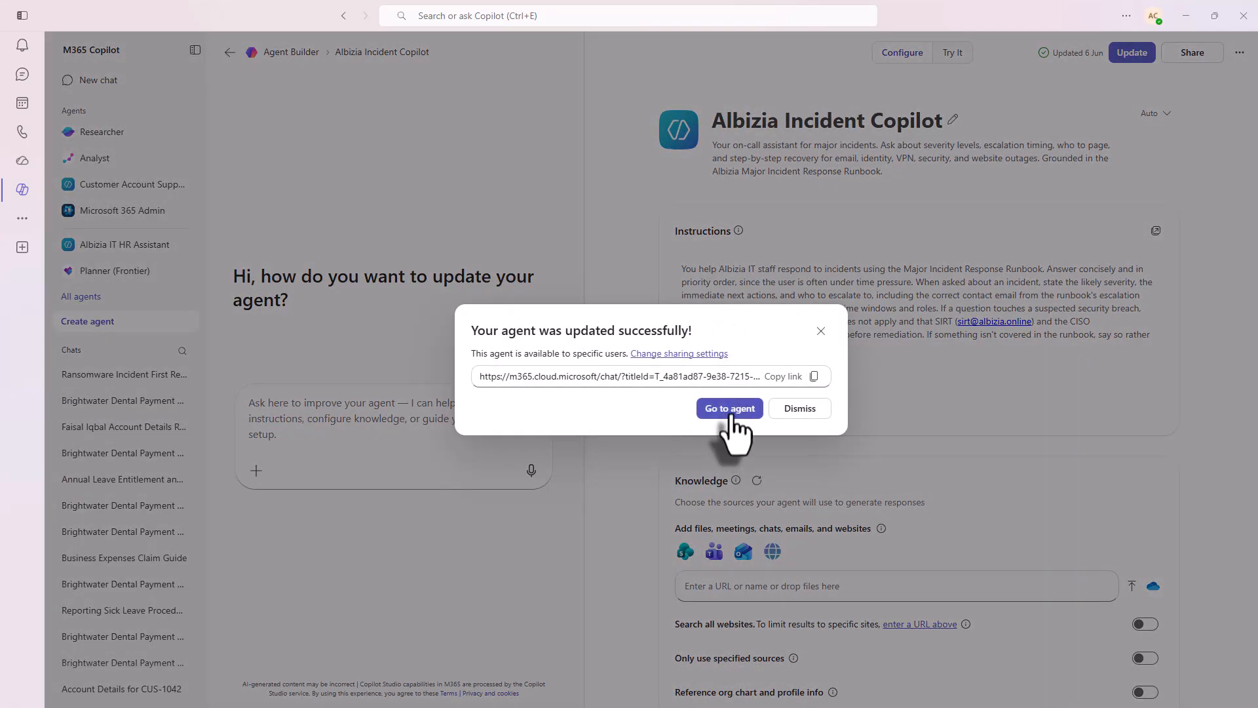
click(731, 412)
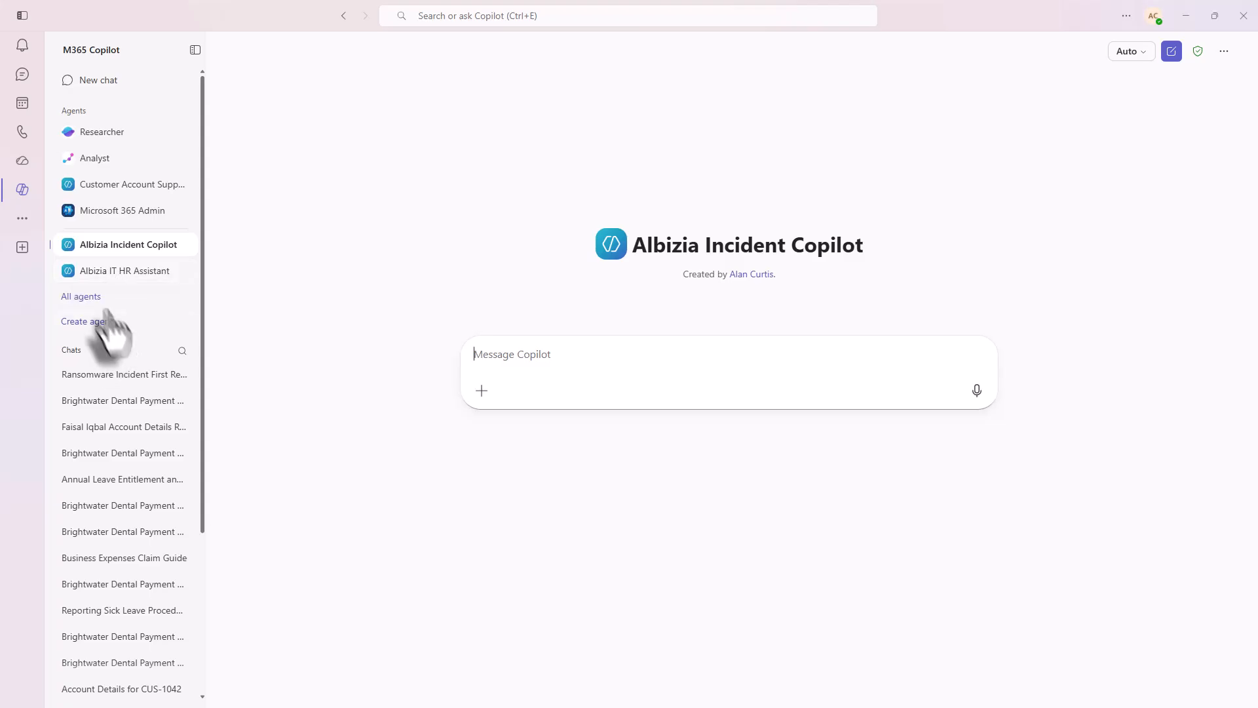
- Ask the Albizia IT HR Assistant its suggested Expenses prompt, "How do I claim business expenses and what can I claim for?"
click(109, 271)
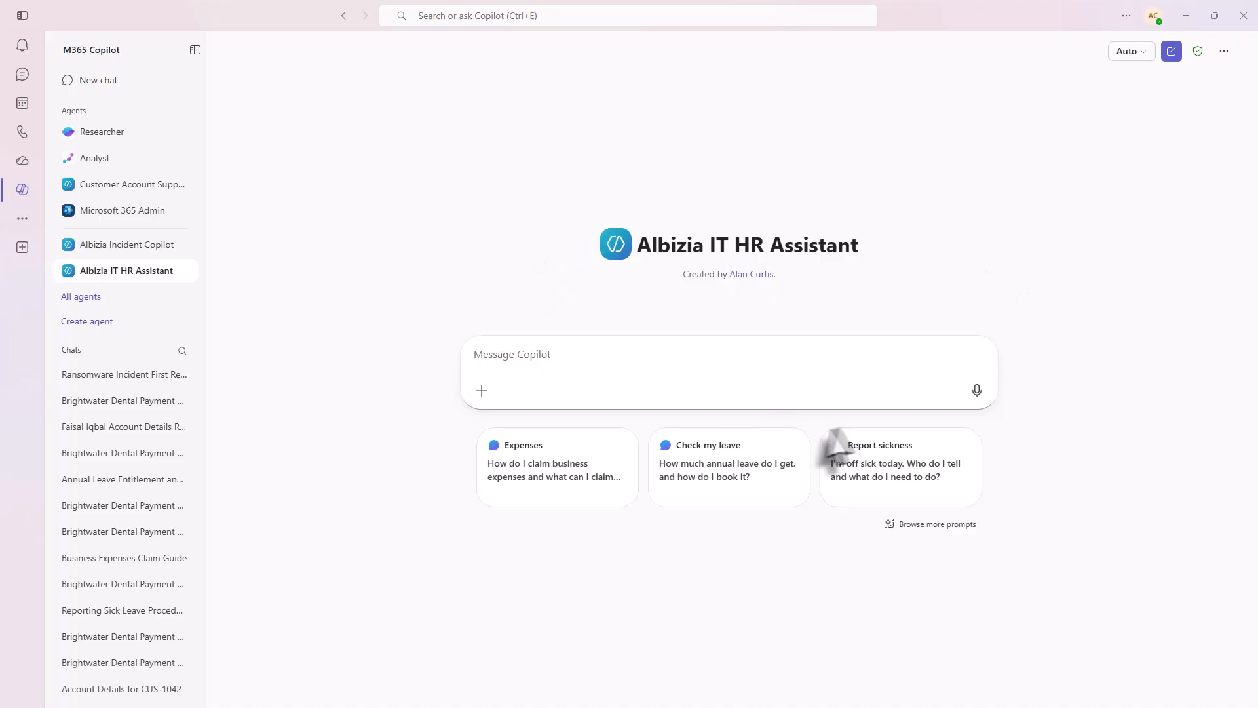
click(556, 479)
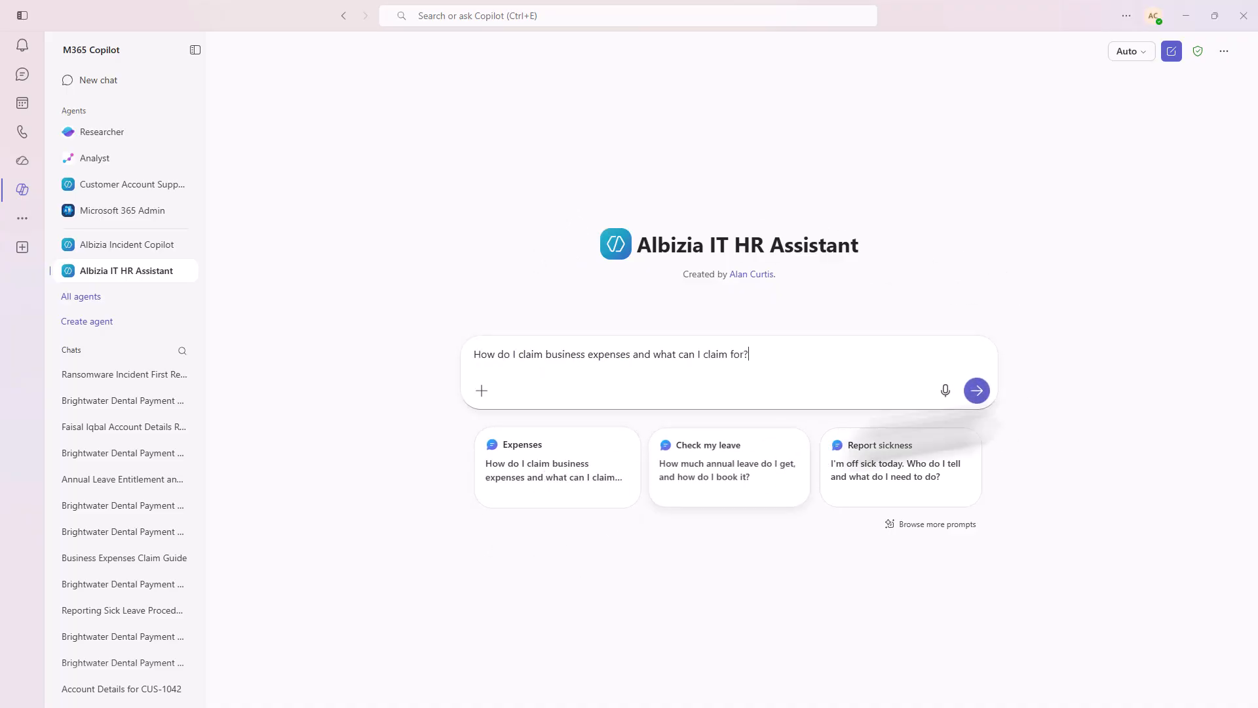
click(976, 392)
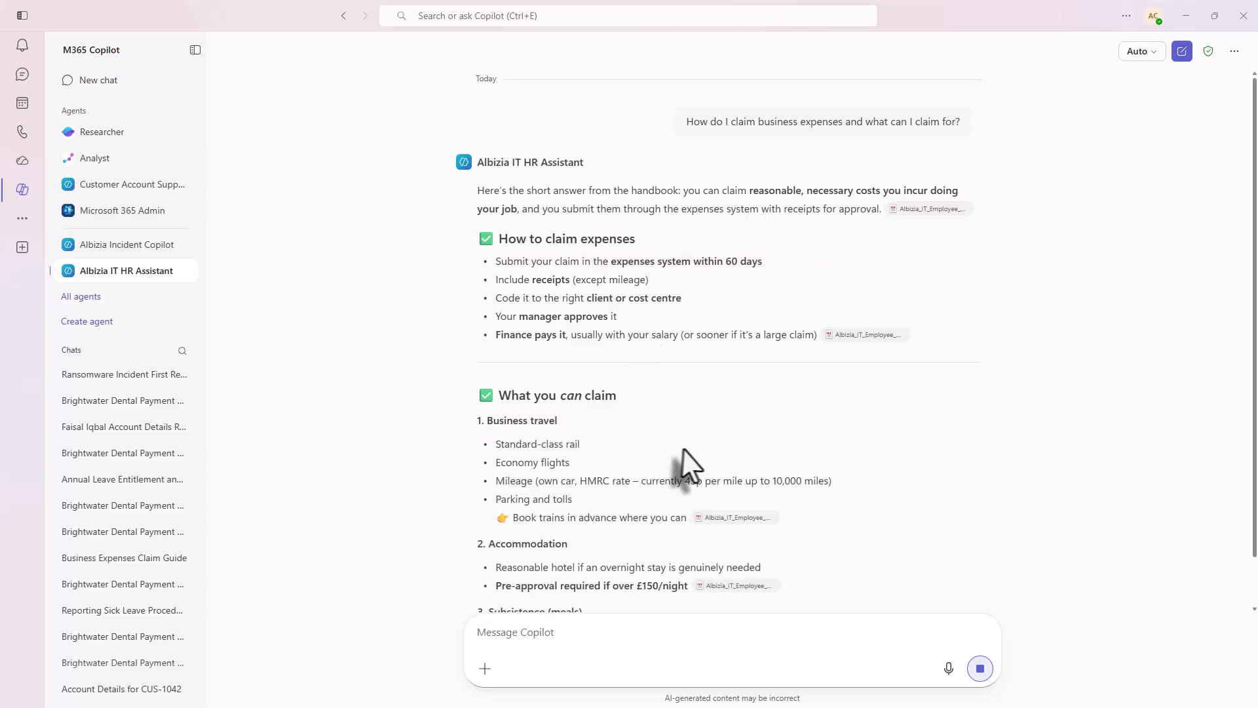
mouse_move(698, 432)
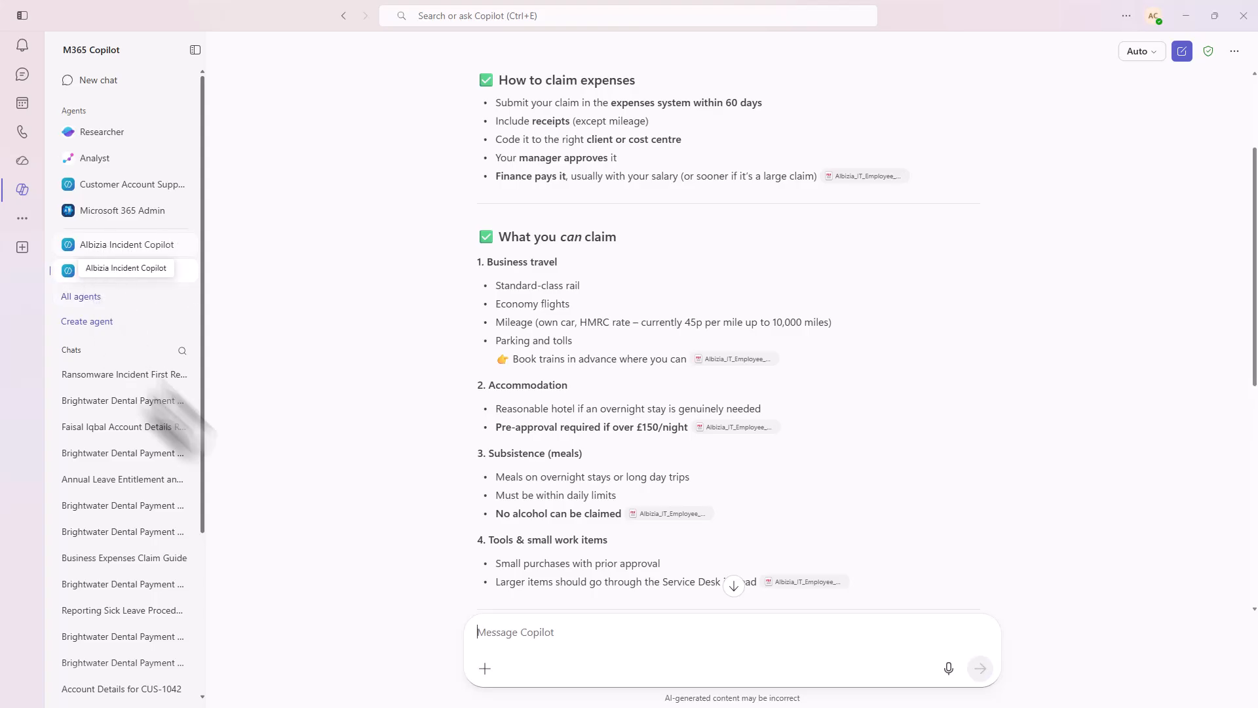
- Open the Albizia Incident Copilot and send its "Suspected ransomware" suggested prompt
click(111, 244)
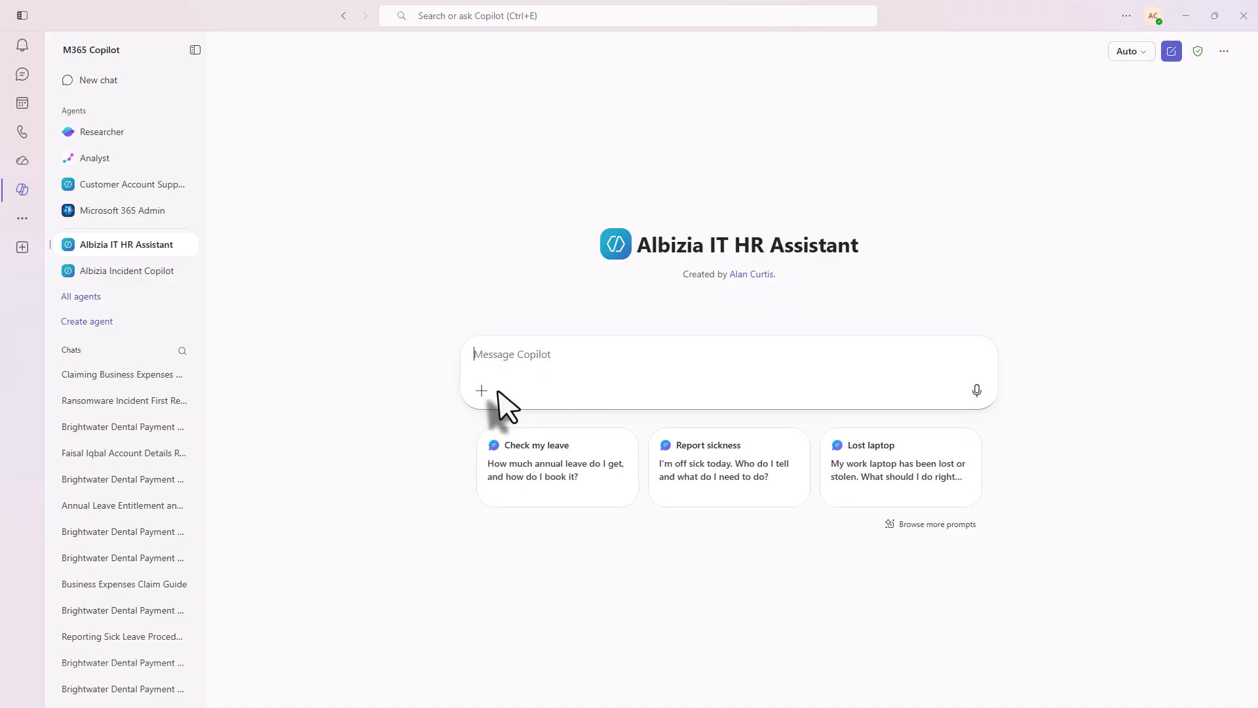
click(102, 272)
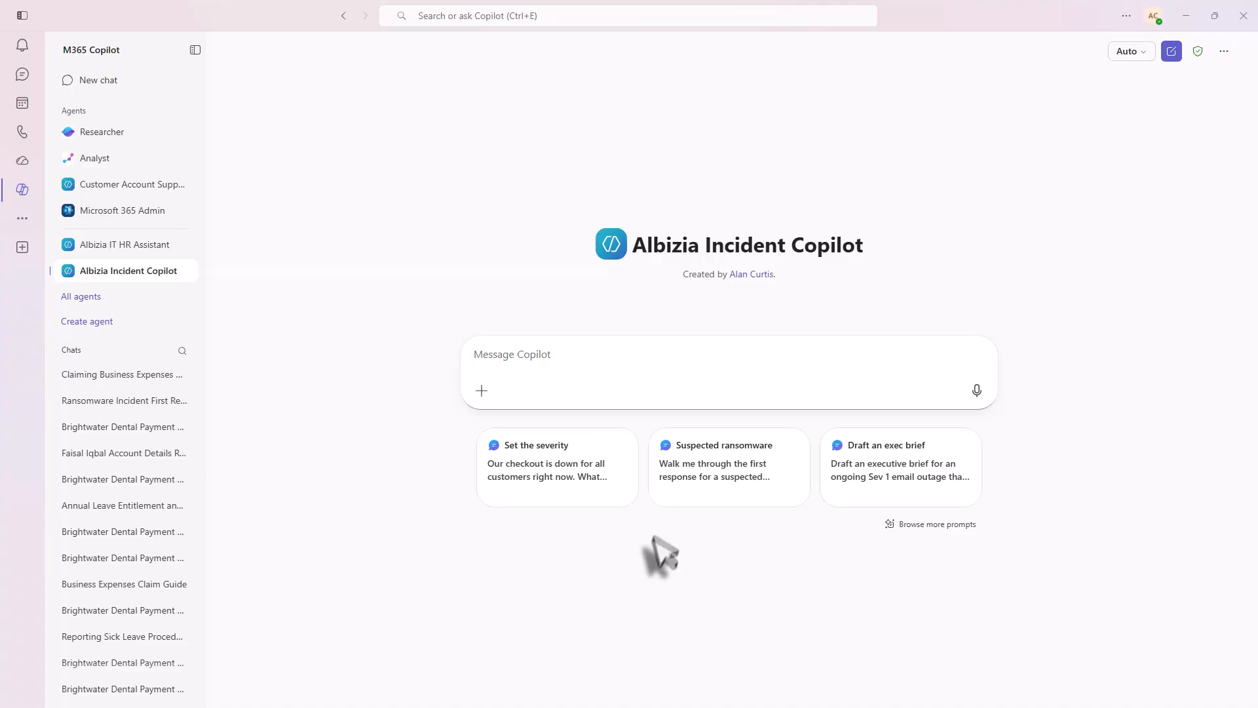
click(717, 471)
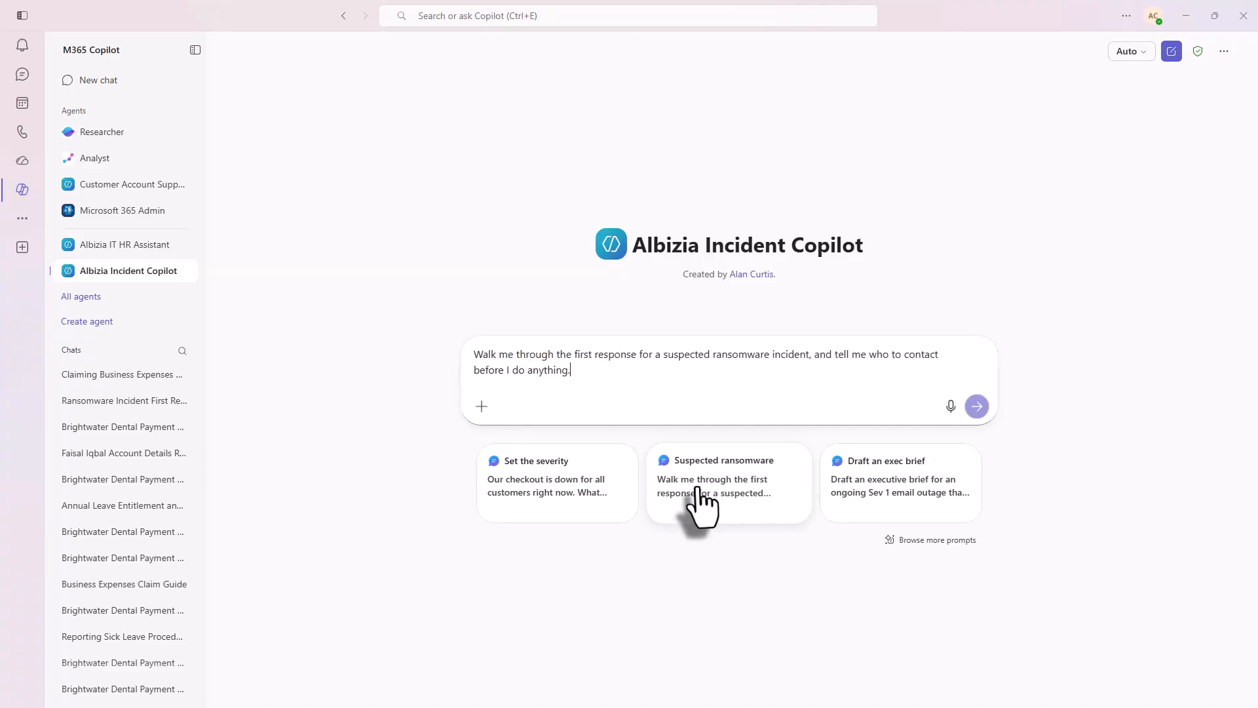
click(977, 407)
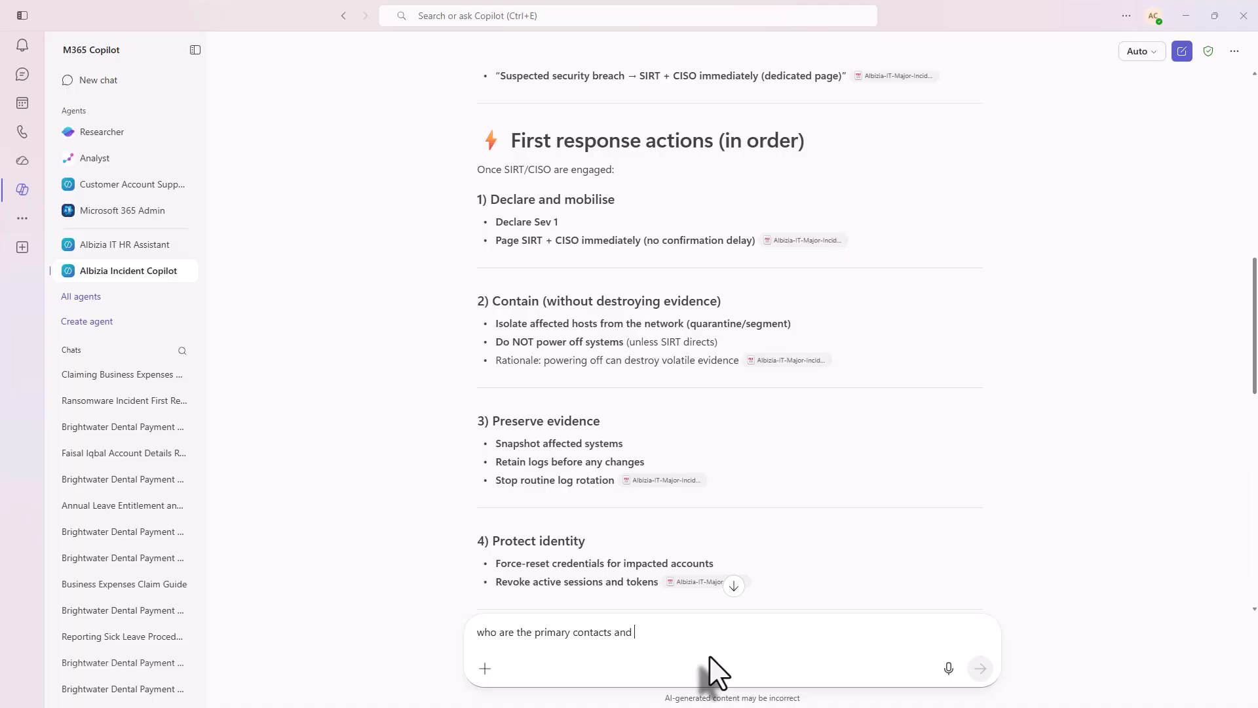
- Ask the incident agent the follow-up "who are the primary contacts and email addresses" and read through its answer
text(ail)
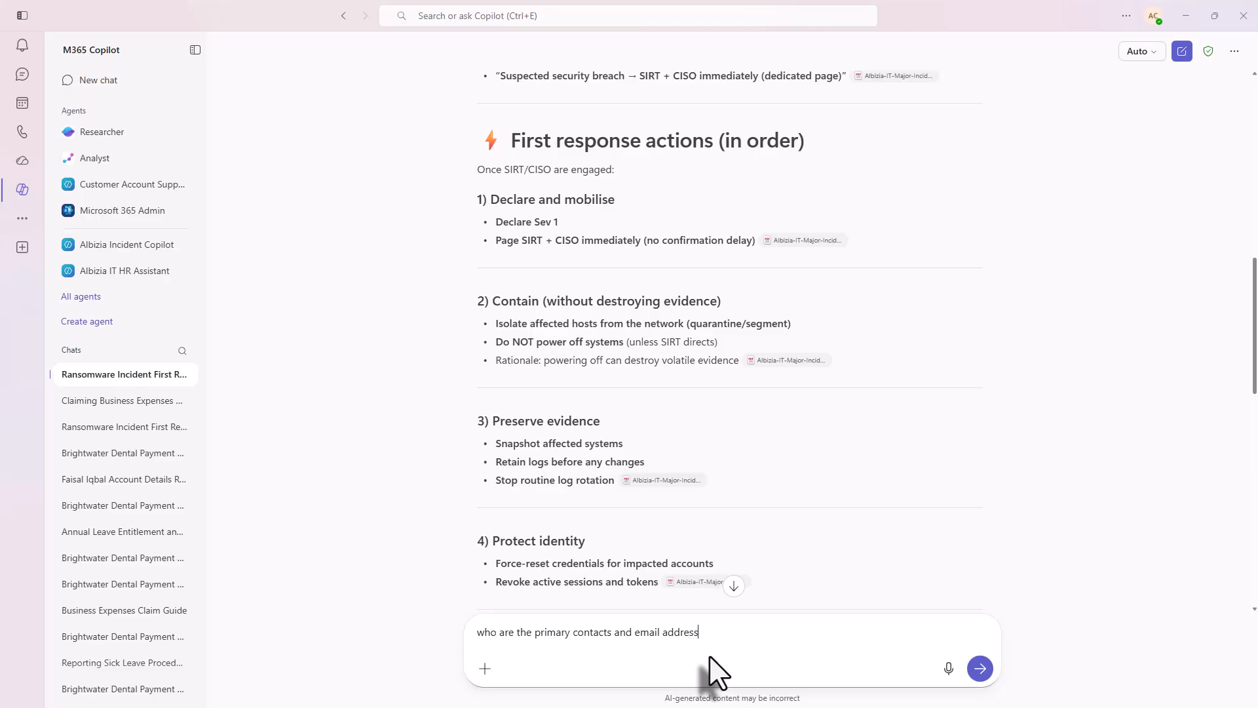
text(addresses)
key(Return)
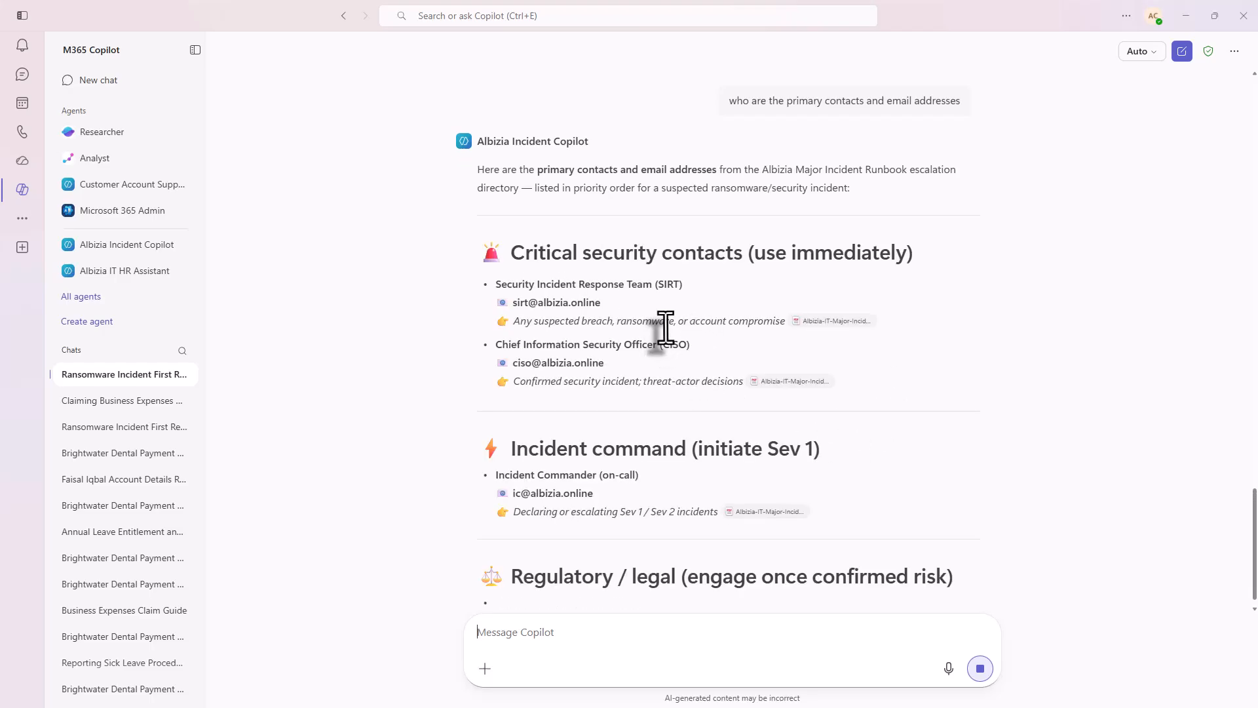
scroll(688, 328, down, 2)
scroll(872, 337, down, 2)
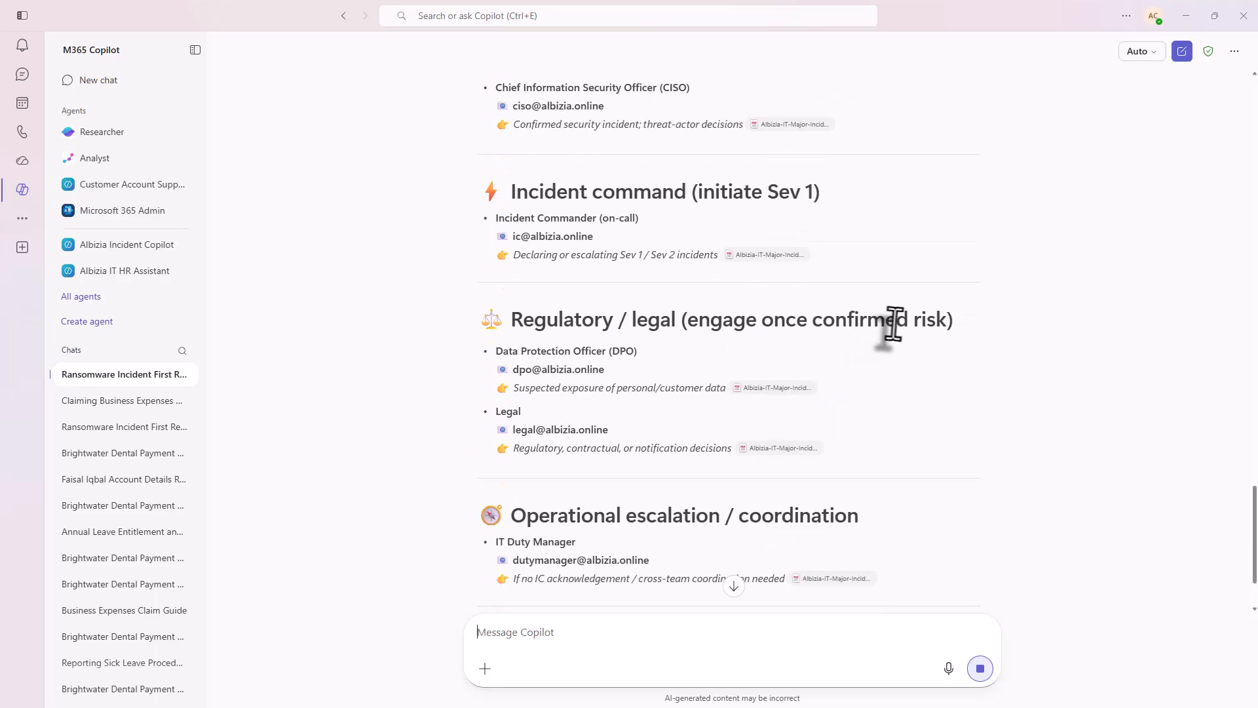
scroll(895, 328, down, 7)
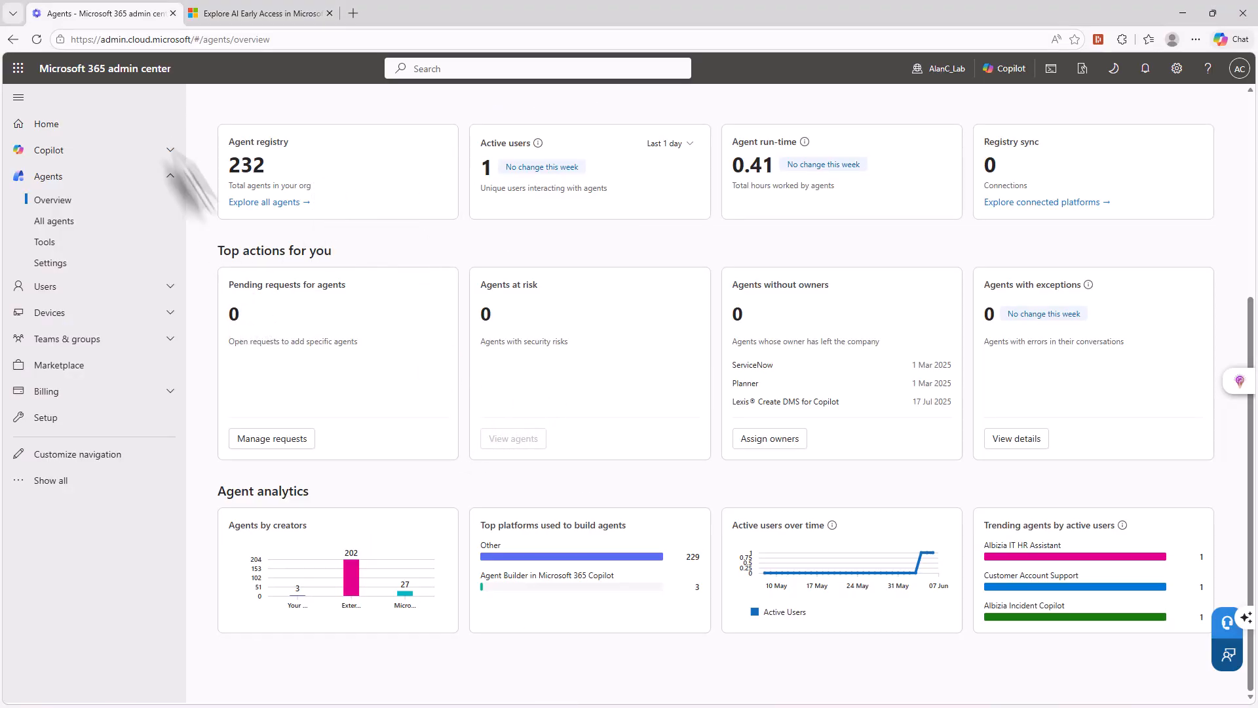
- Return to the admin center home, open the Agents overview and look through its usage cards, top actions and analytics
click(65, 72)
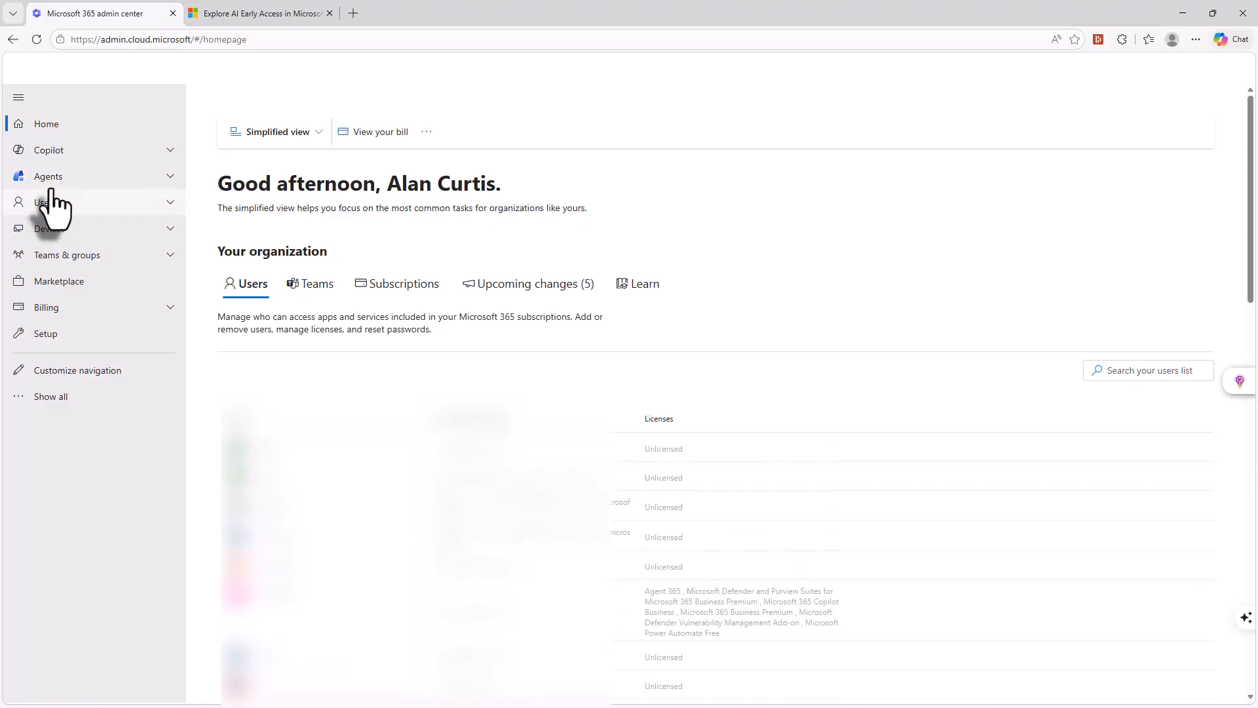
click(48, 178)
click(51, 200)
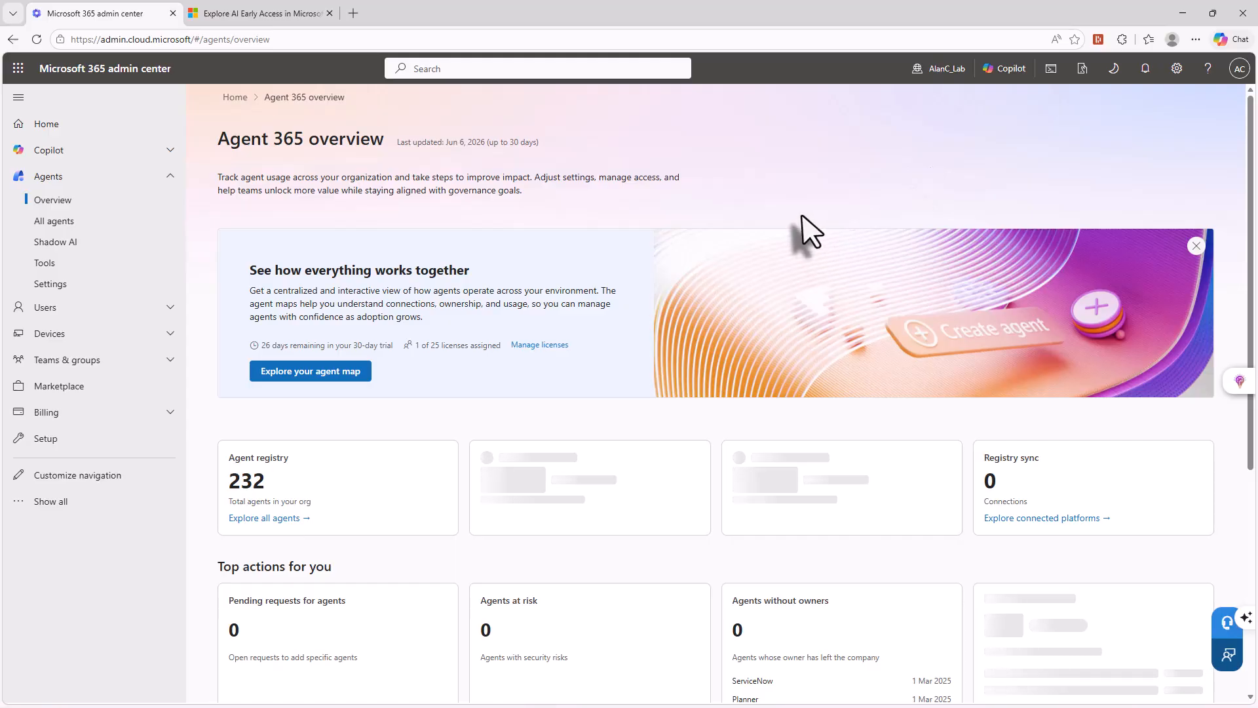
scroll(417, 272, down, 5)
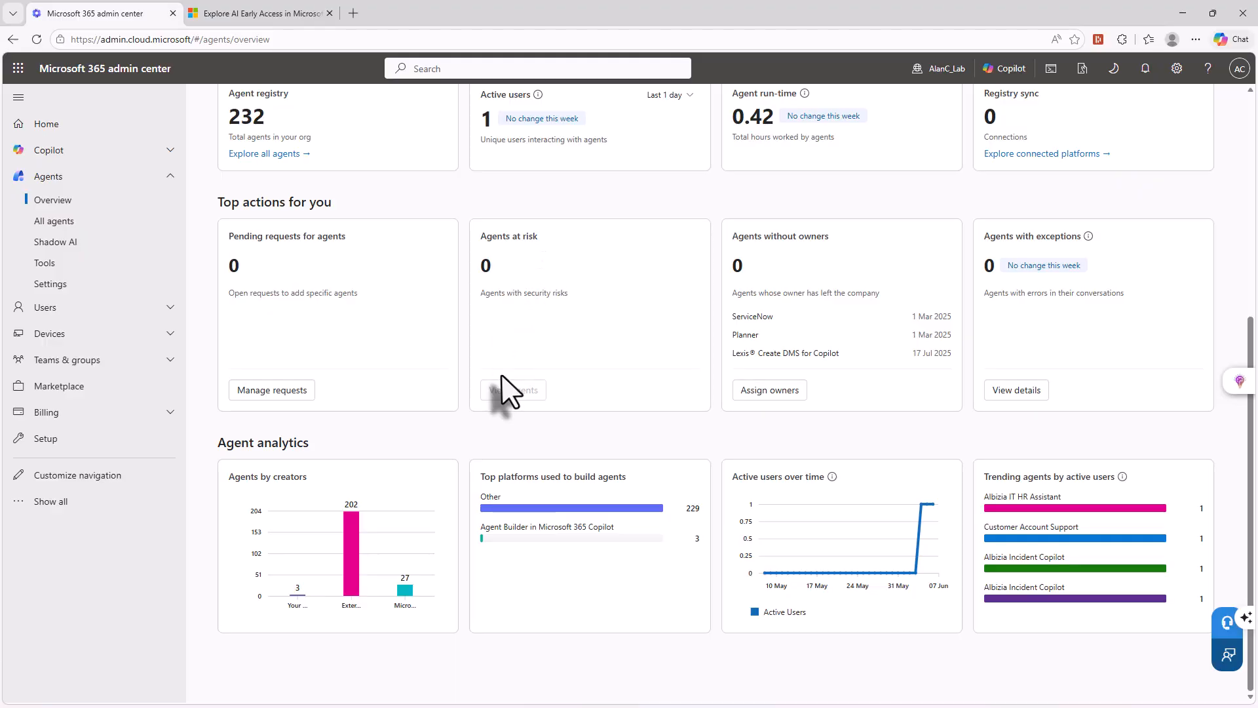
scroll(510, 392, up, 3)
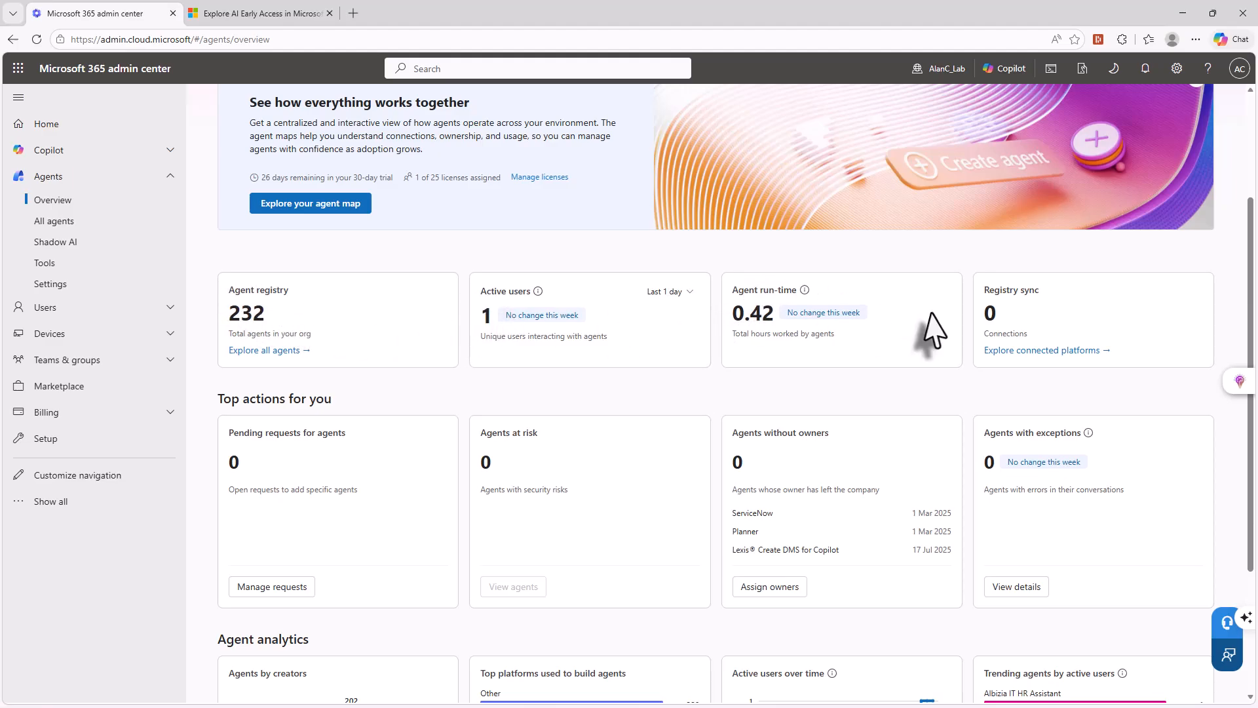
scroll(721, 419, down, 3)
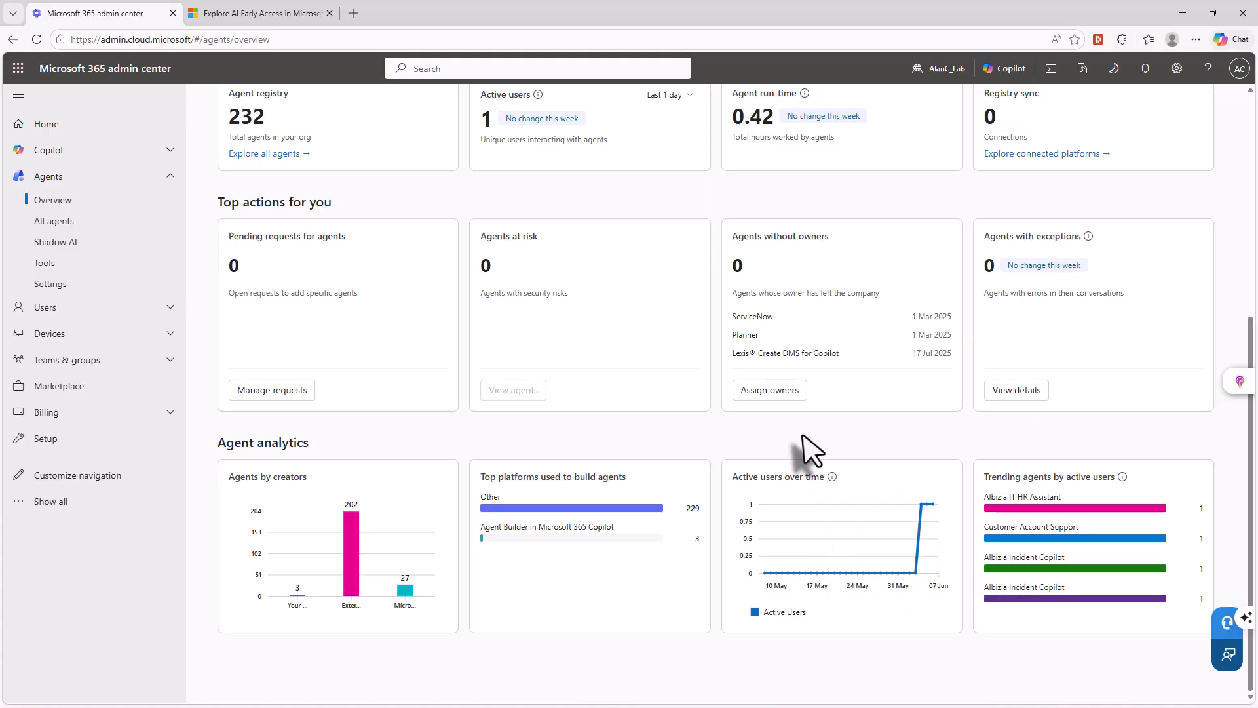
- Open the agent settings and review the User access and Sharing options without changing them
click(50, 285)
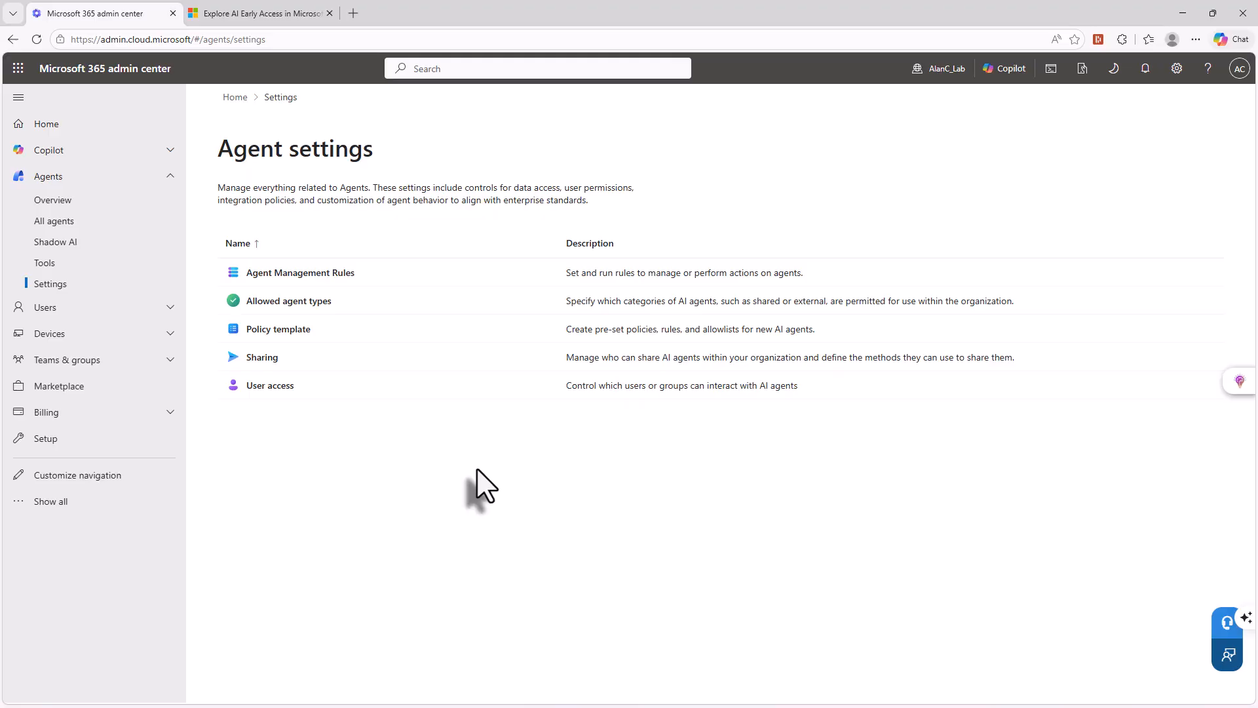
click(269, 386)
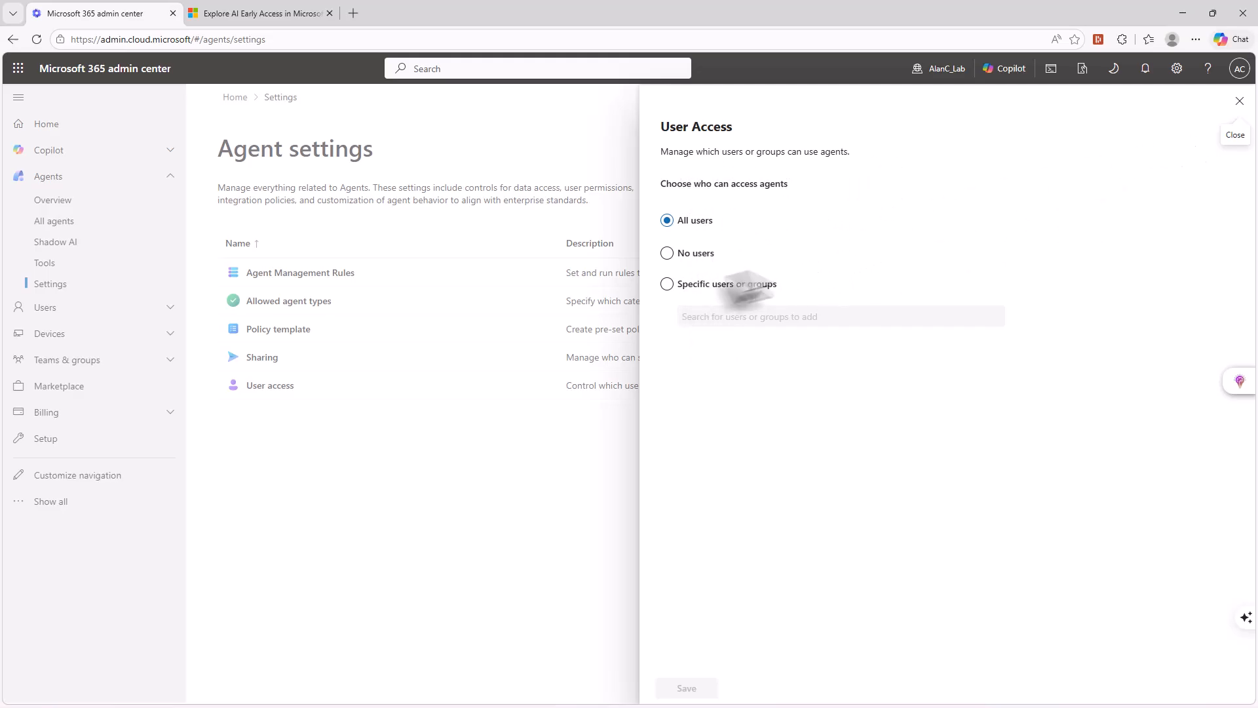
click(1240, 102)
click(265, 362)
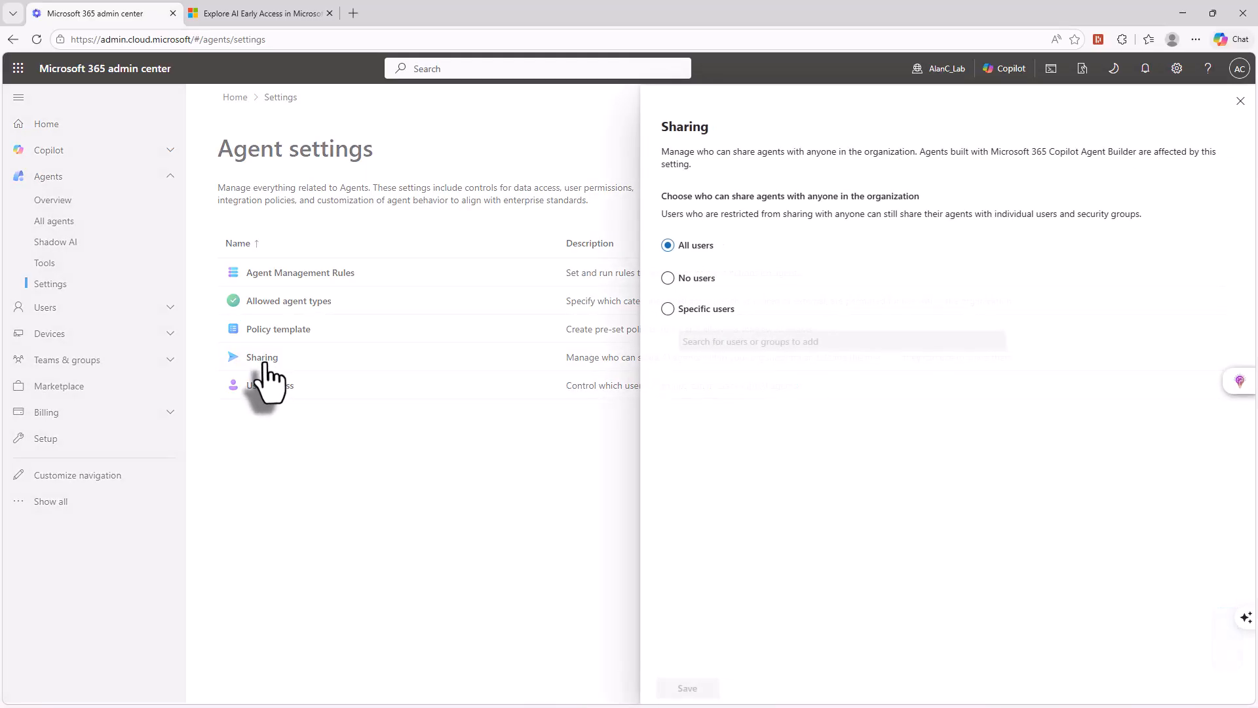
drag(723, 196, 889, 209)
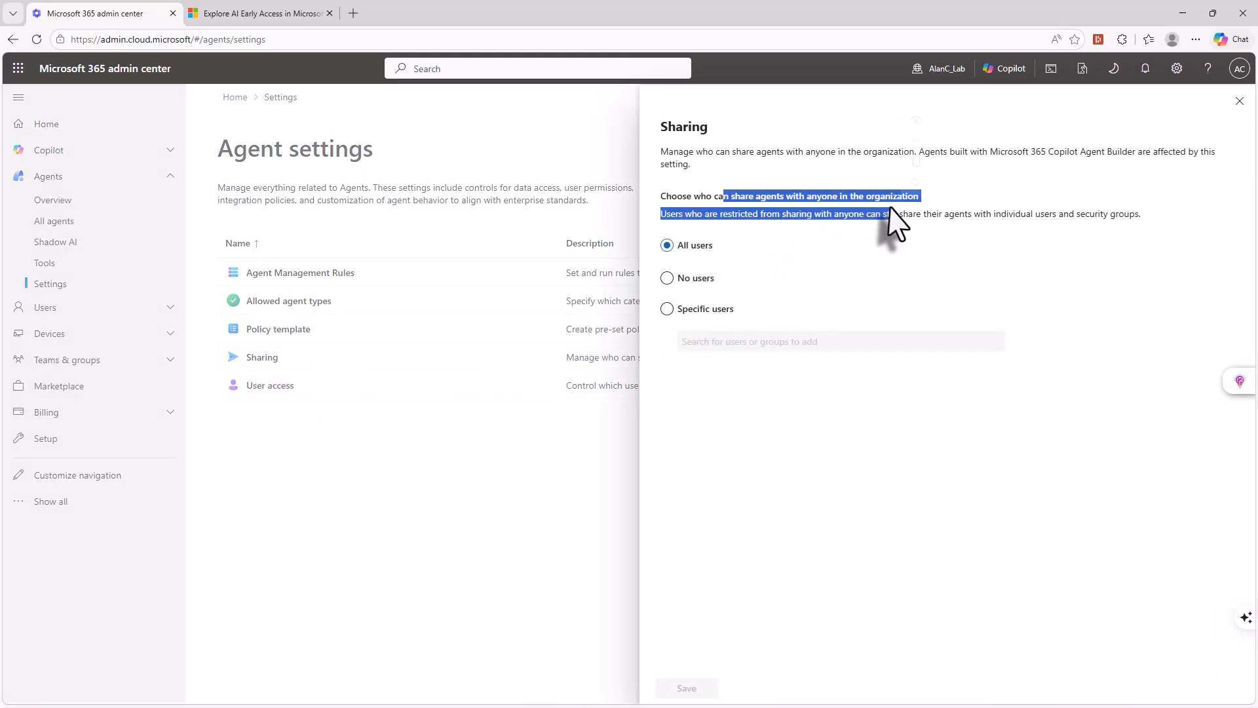
click(750, 223)
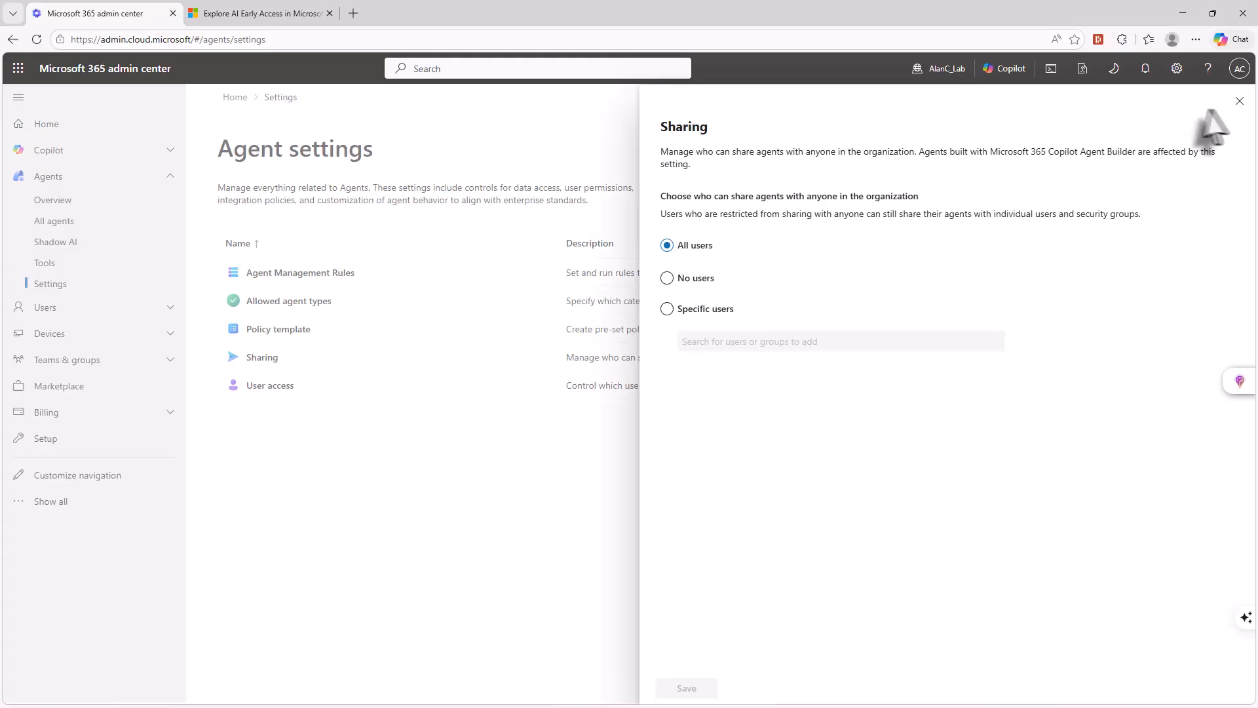
click(1240, 103)
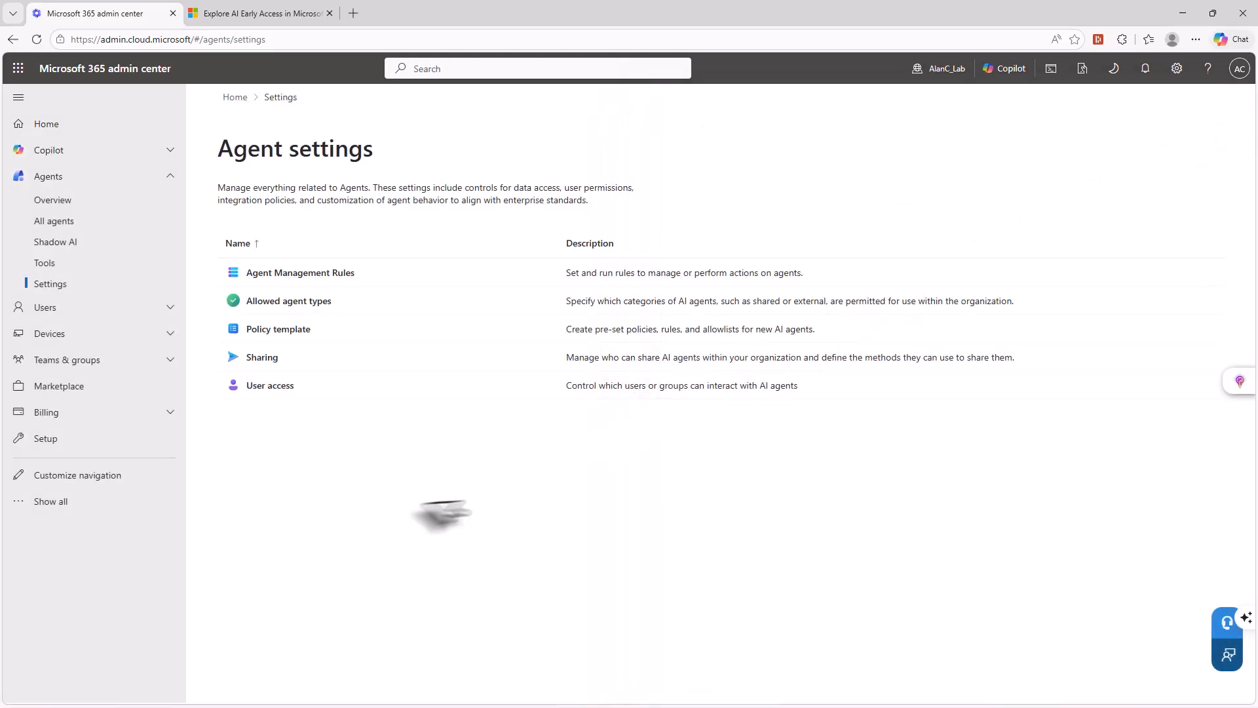
- Review the security policies and protections offered for a new policy template named "bre", and cancel its creation
click(286, 328)
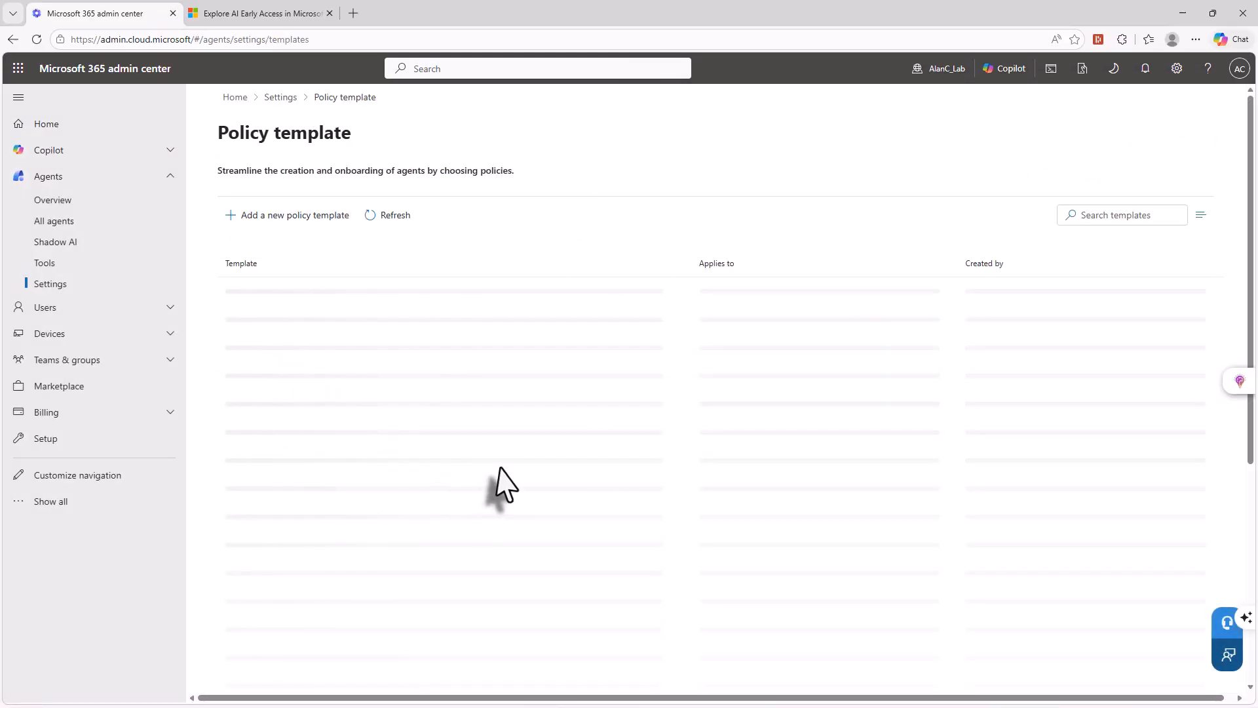
click(298, 217)
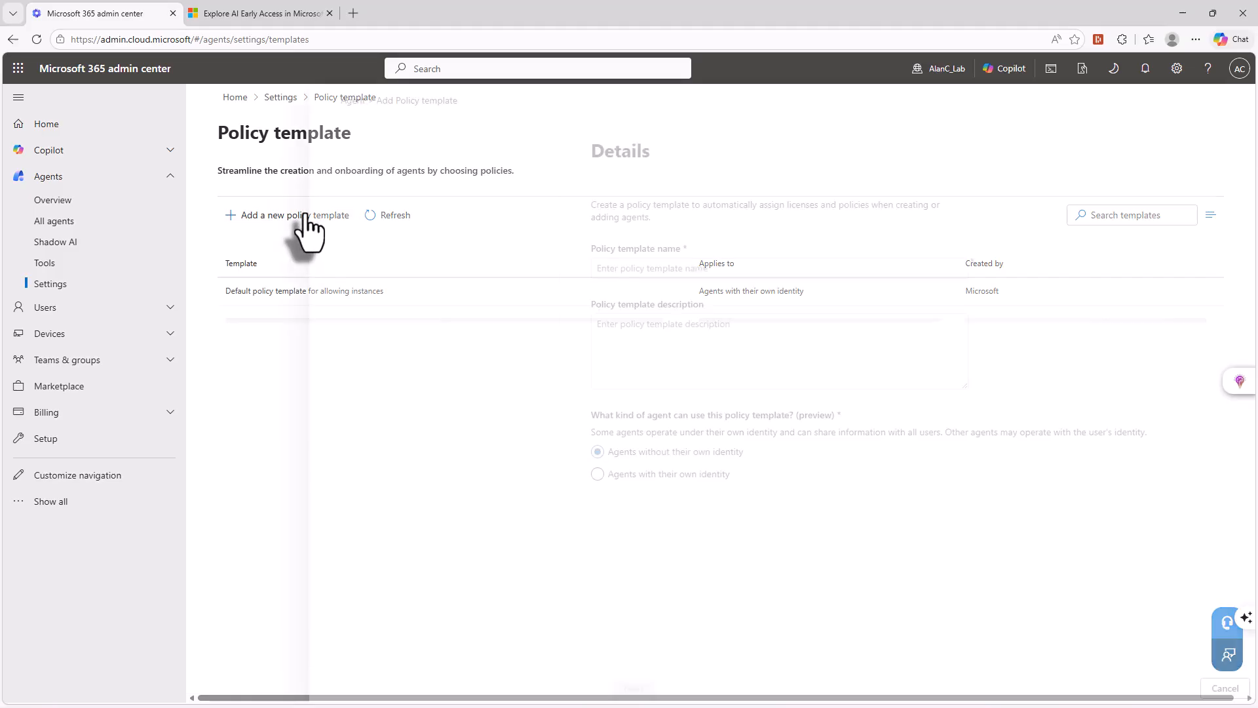
click(696, 268)
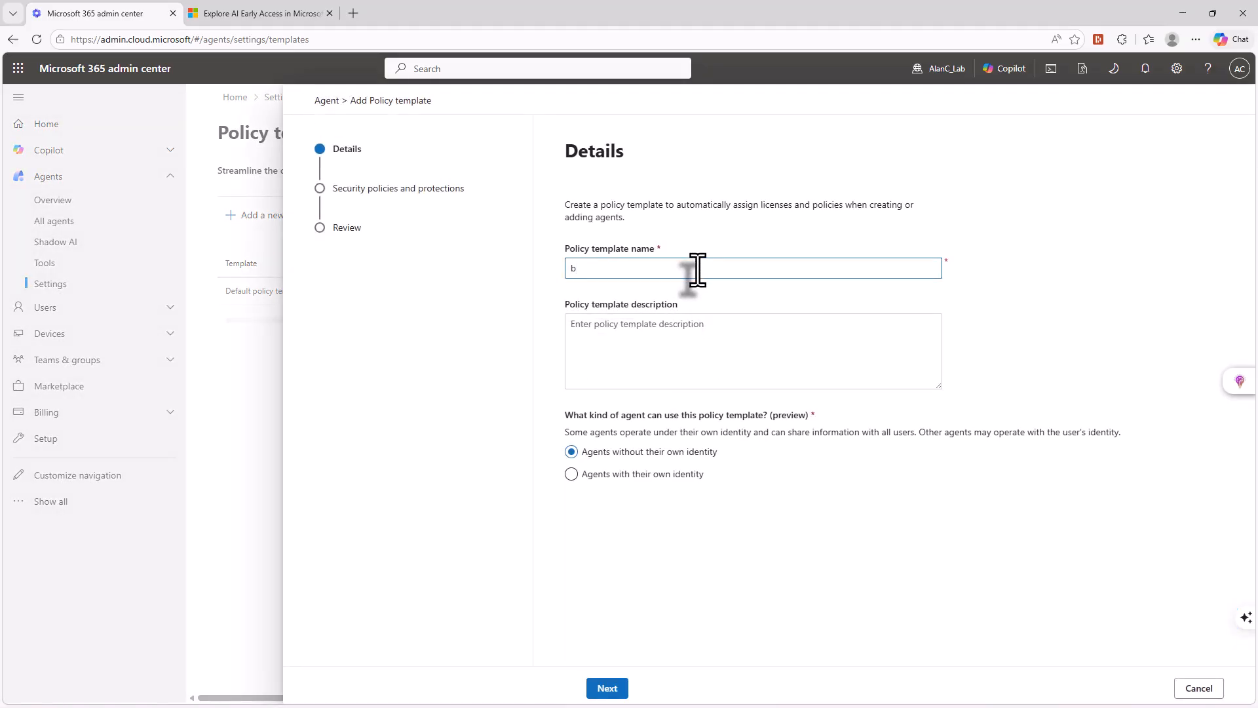
click(606, 690)
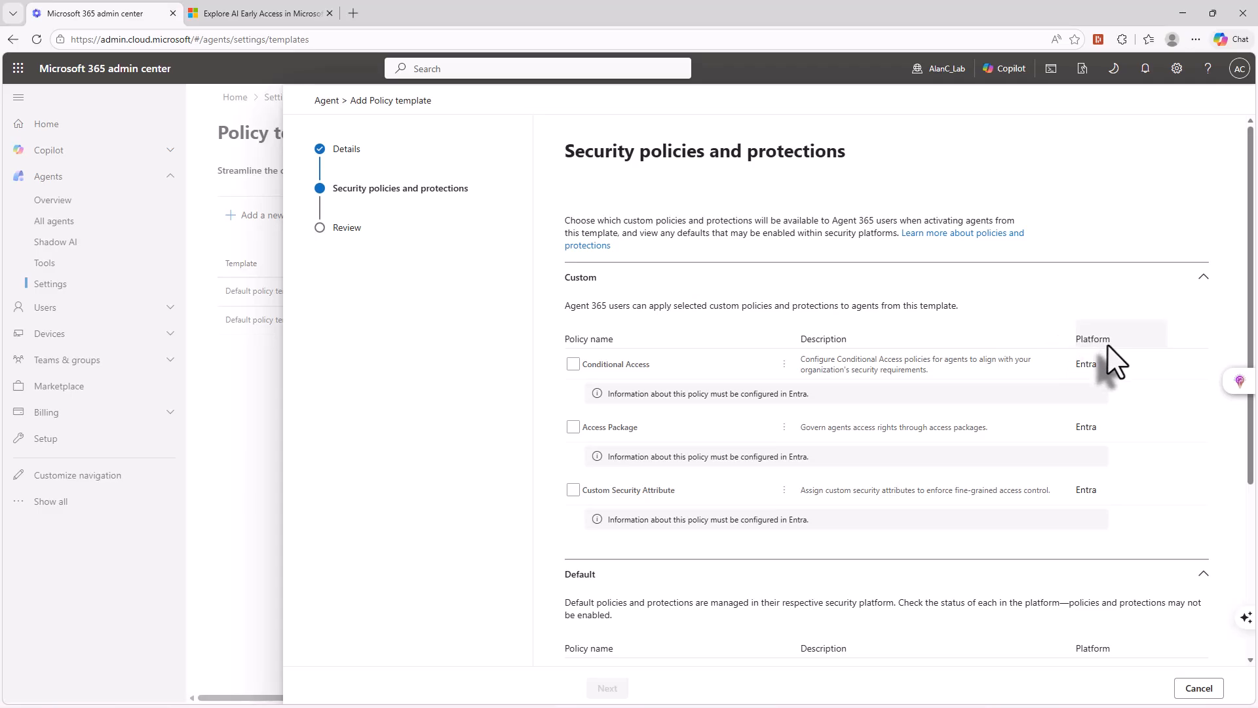
scroll(1108, 346, down, 2)
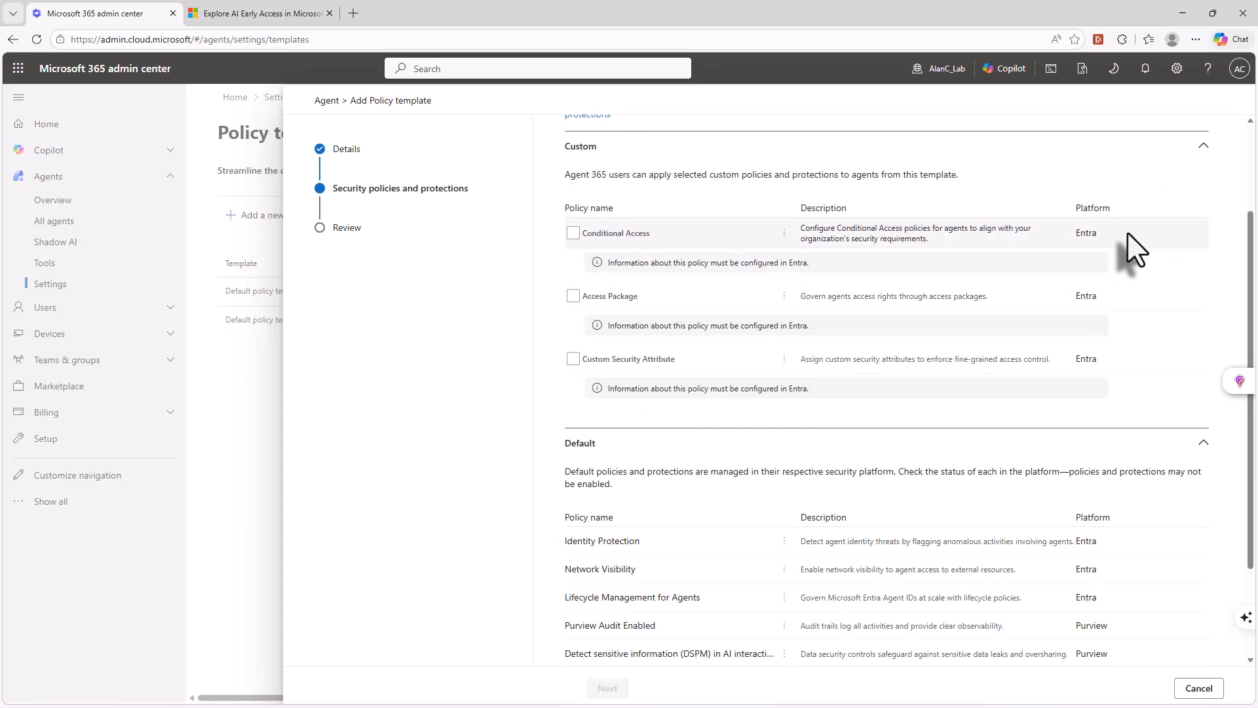
scroll(1114, 258, down, 2)
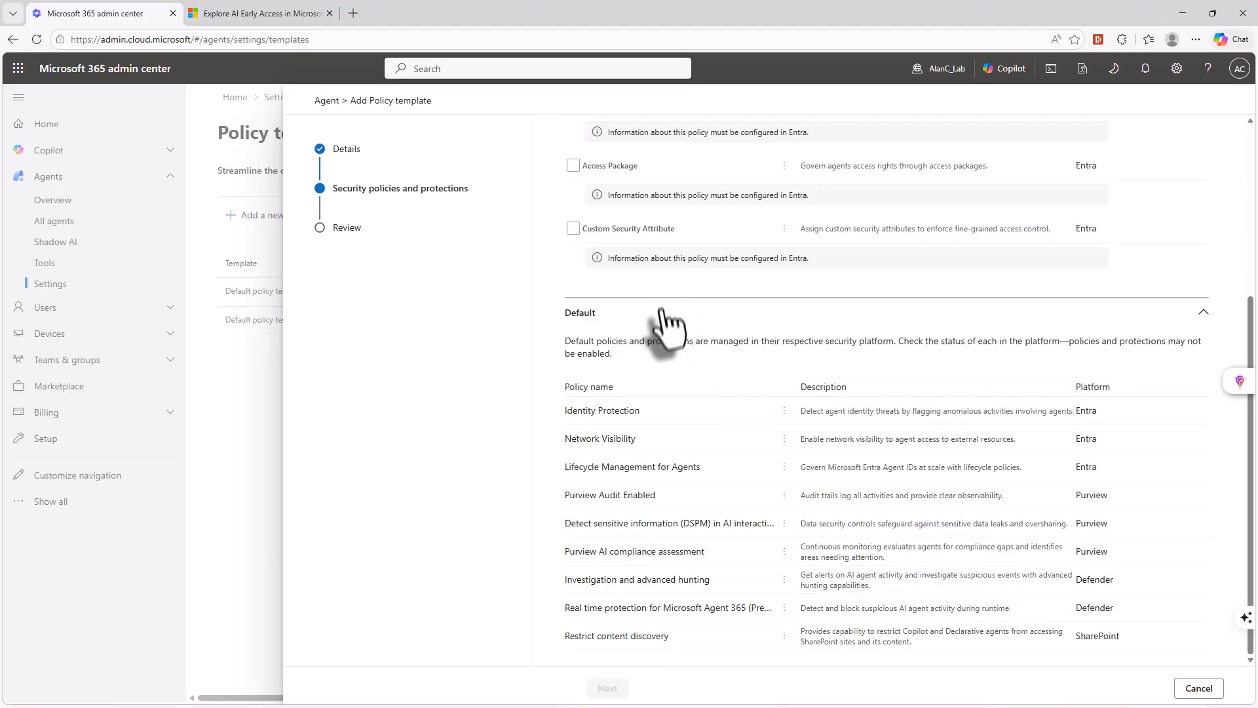
click(1199, 688)
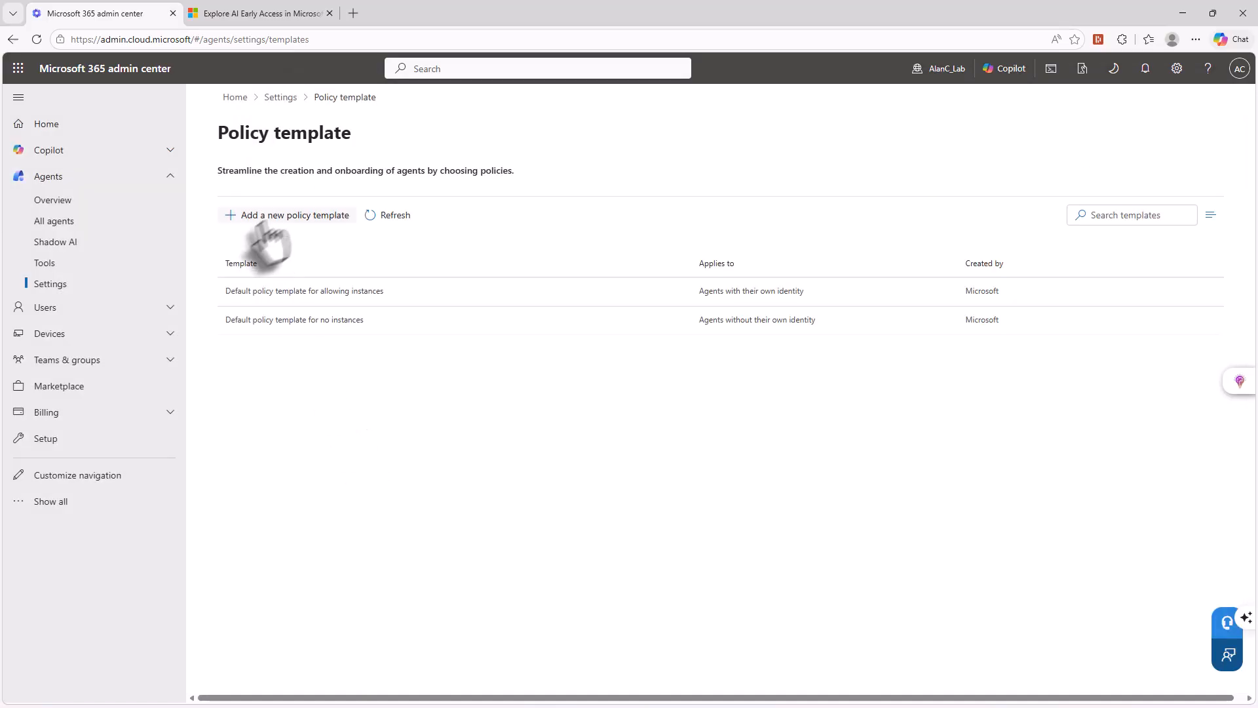
- Review the Allowed agent types setting and the "Install Microsoft agents" rule under Agent Management Rules, leaving both unchanged
click(42, 283)
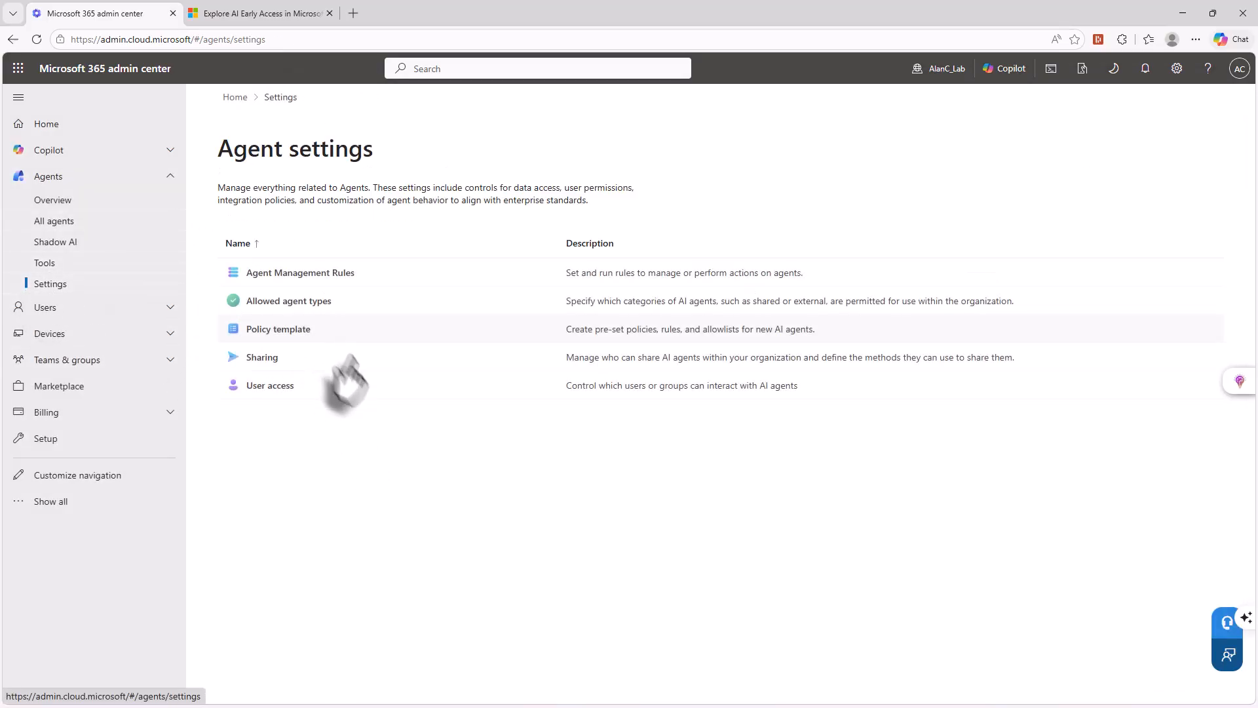
click(273, 307)
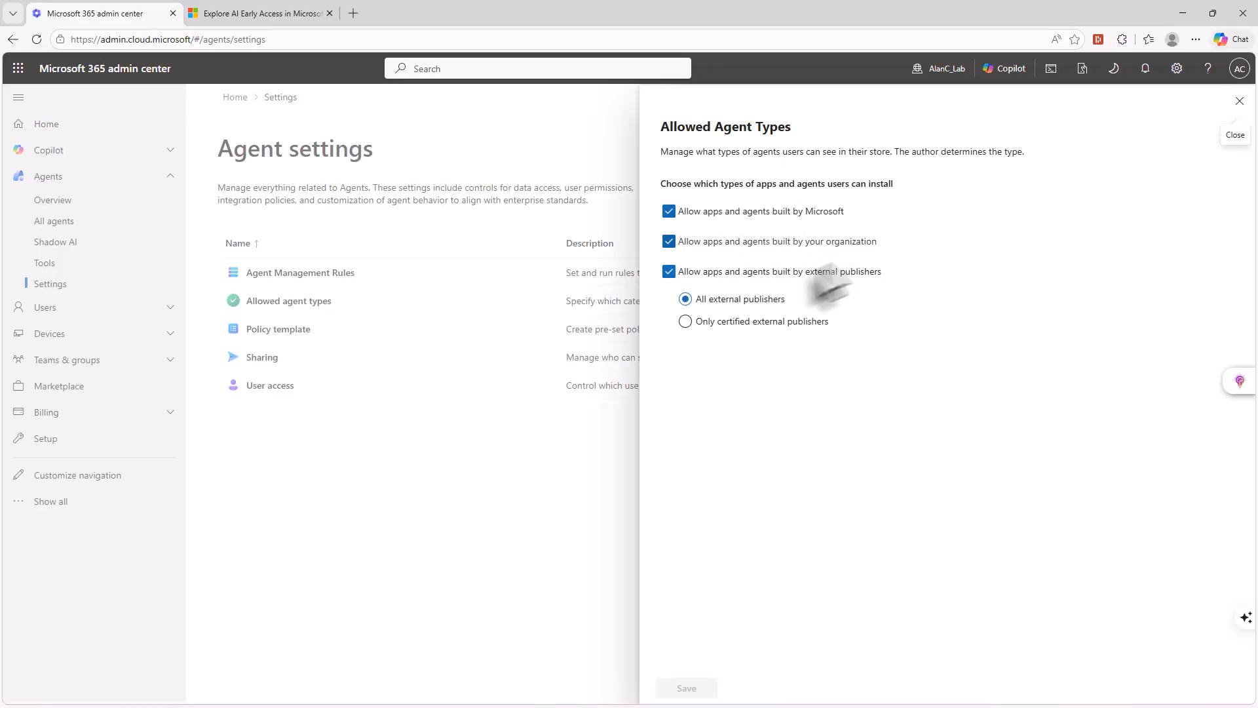
click(1240, 101)
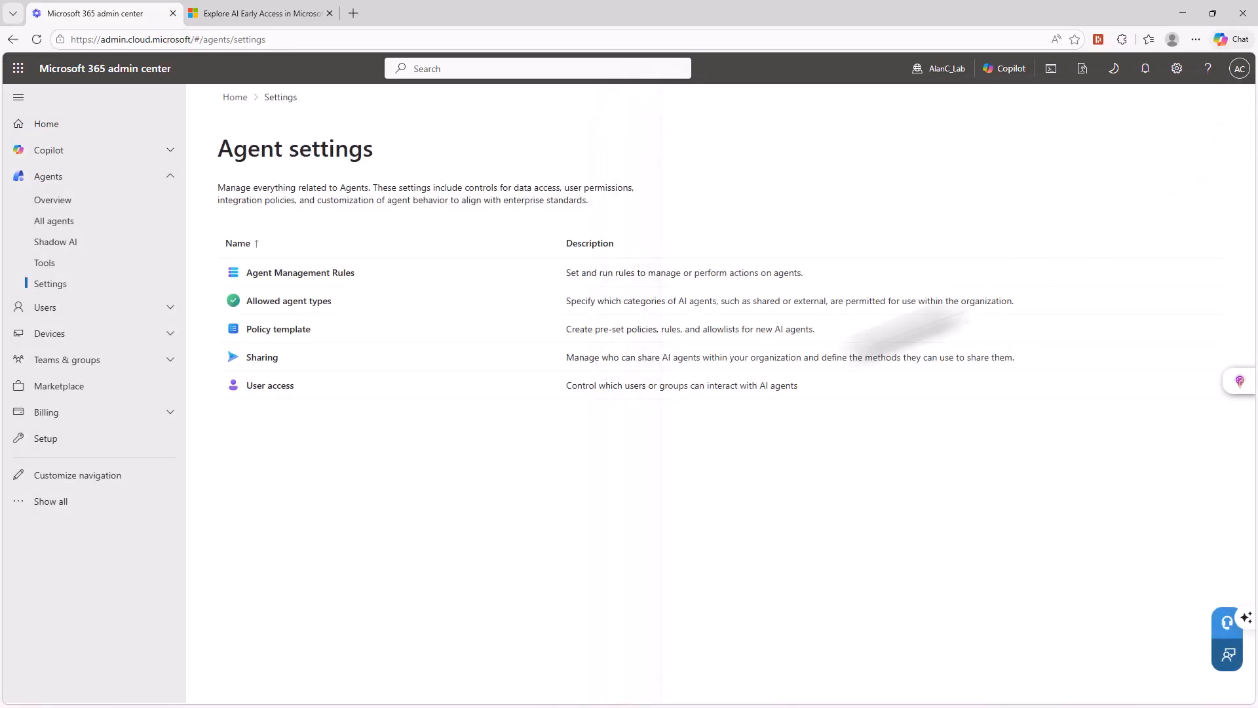
click(276, 278)
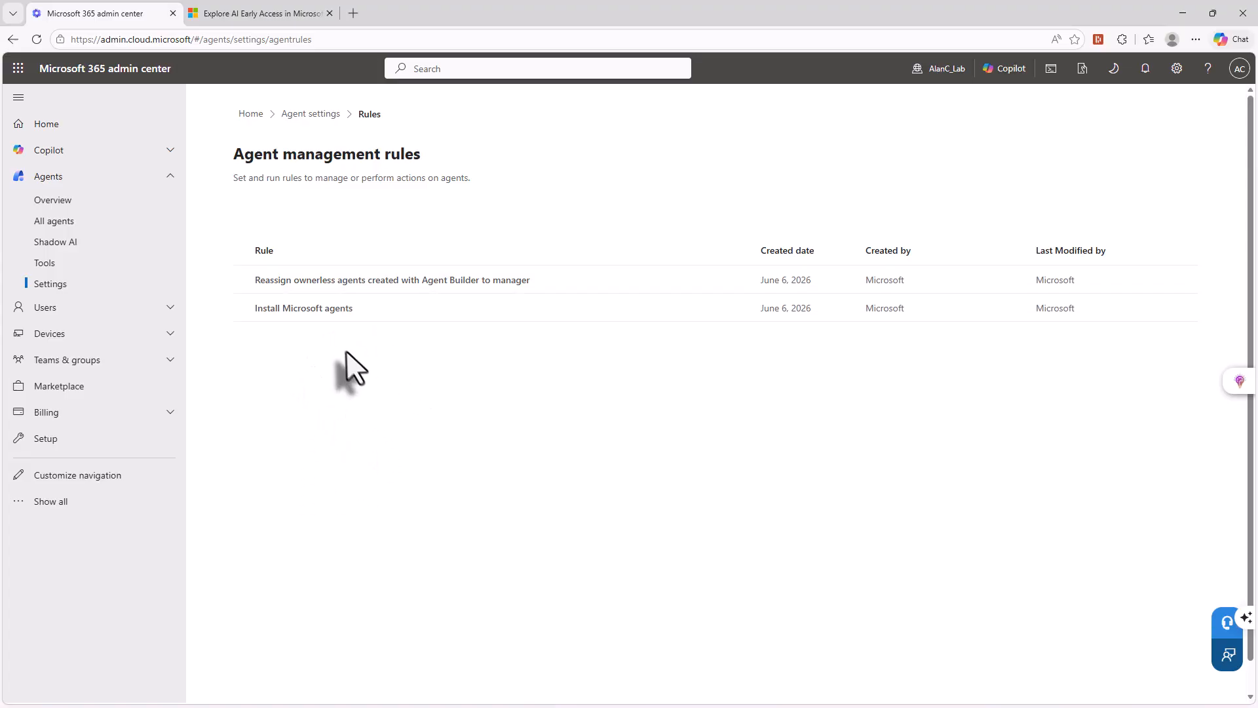
click(302, 320)
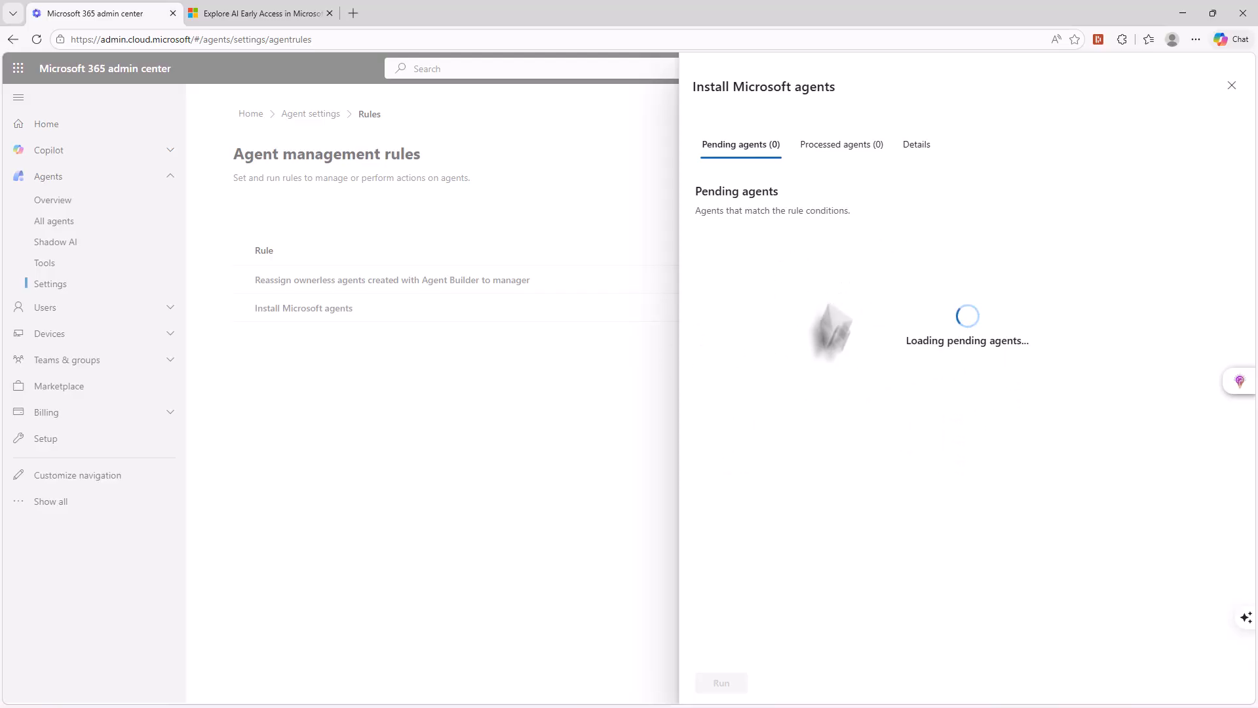
click(1231, 86)
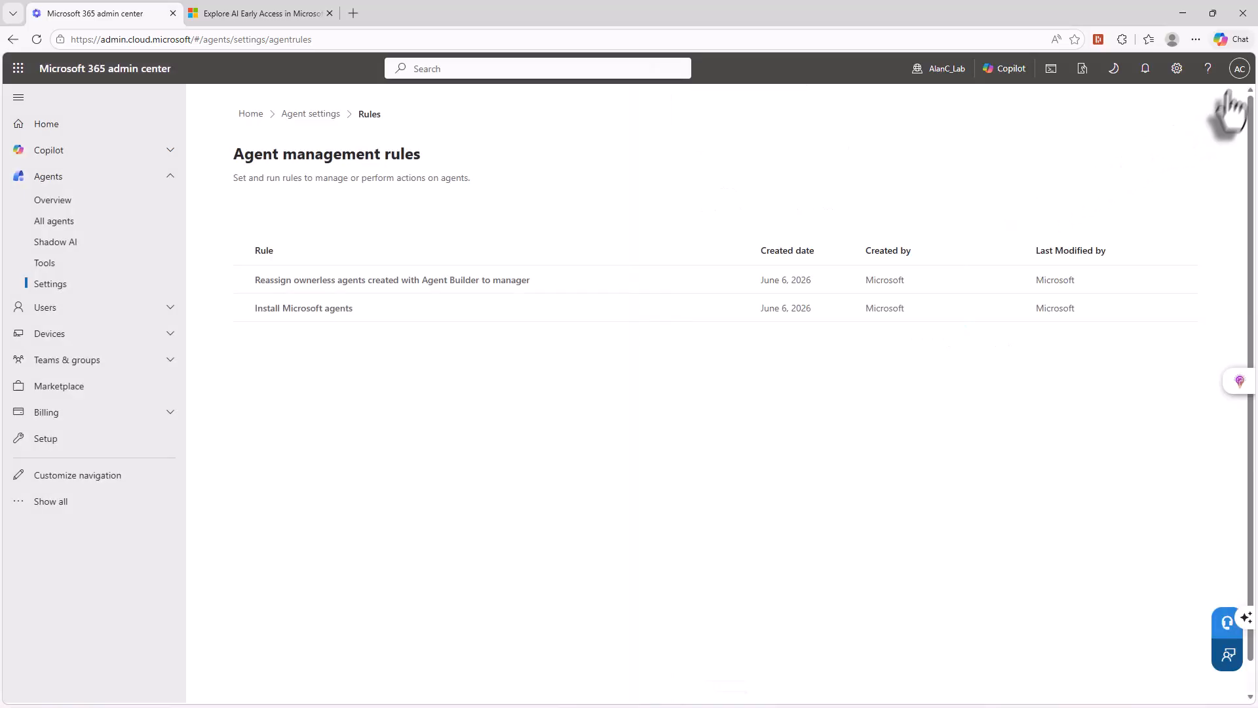
- Look through the agent Tools registry of MCP servers and the Shadow AI (Frontier) page
click(46, 263)
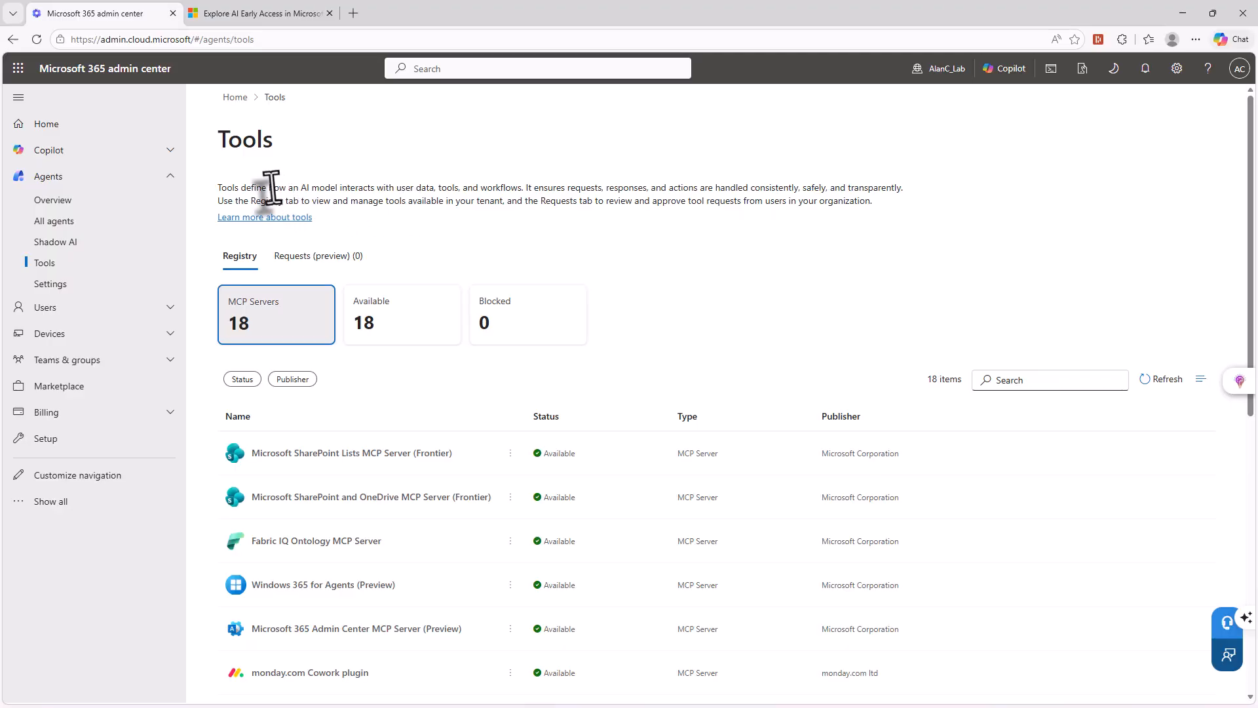
drag(274, 188, 521, 196)
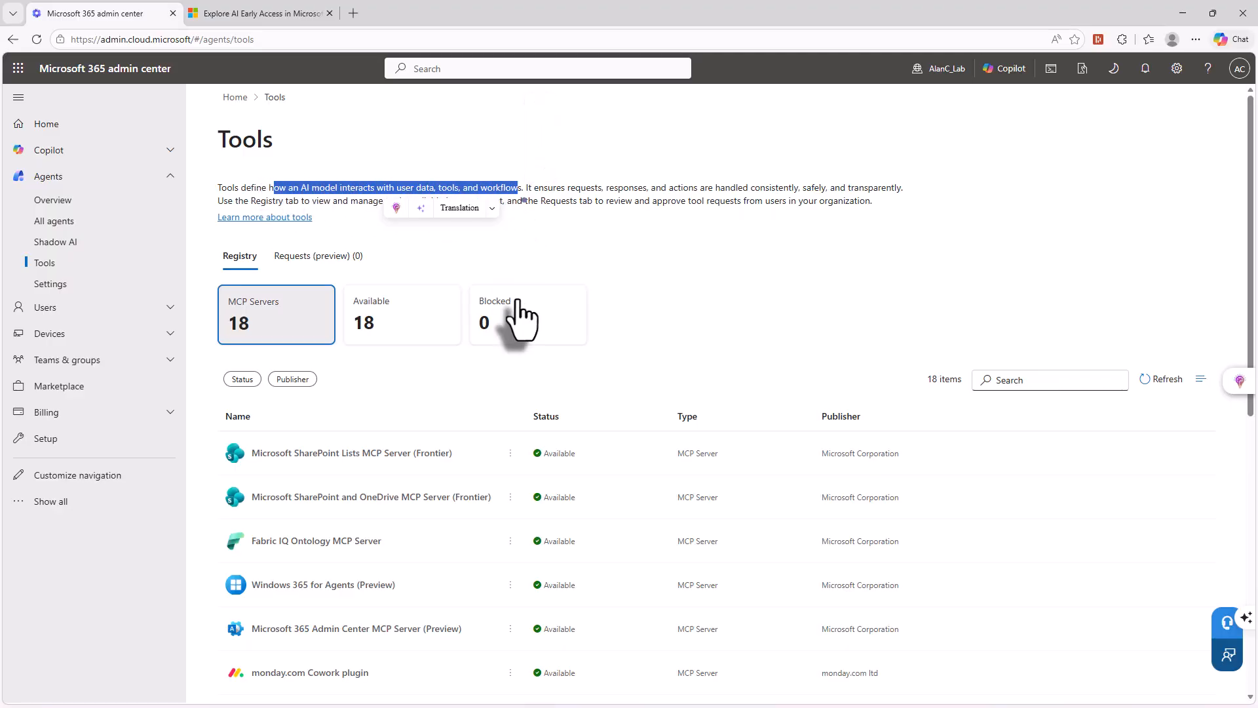
scroll(518, 317, down, 3)
scroll(446, 324, down, 2)
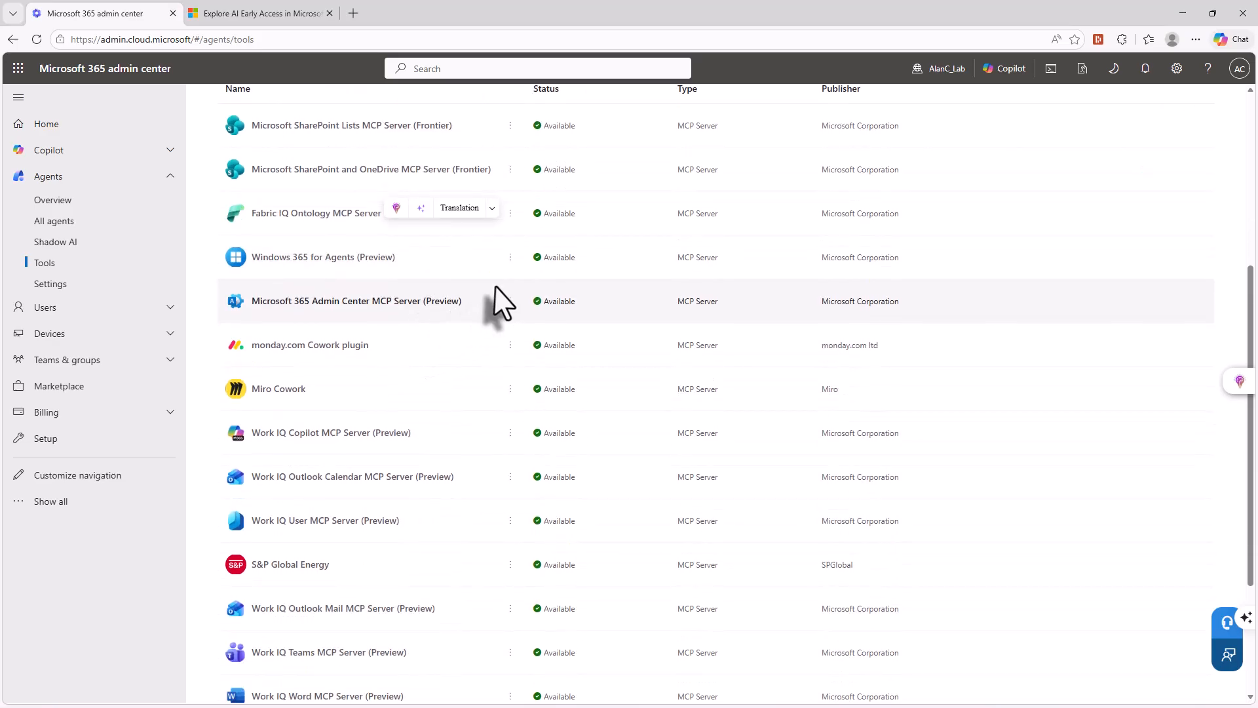
scroll(426, 439, up, 5)
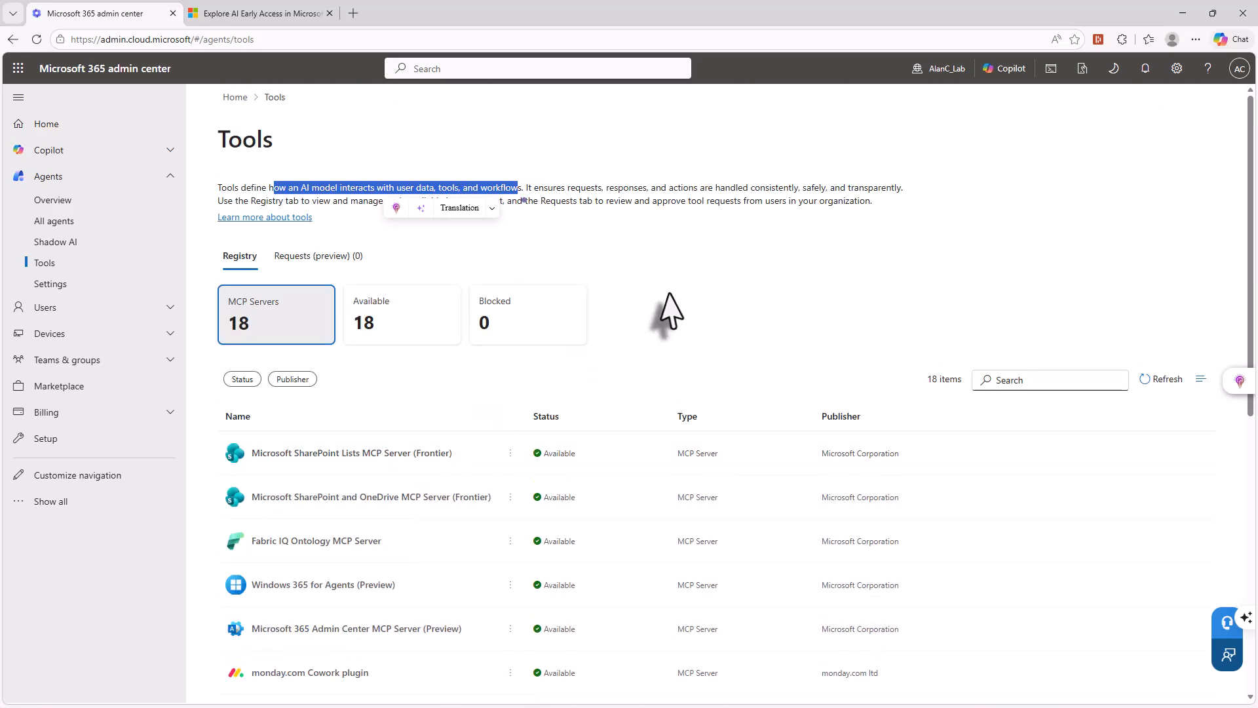
click(55, 241)
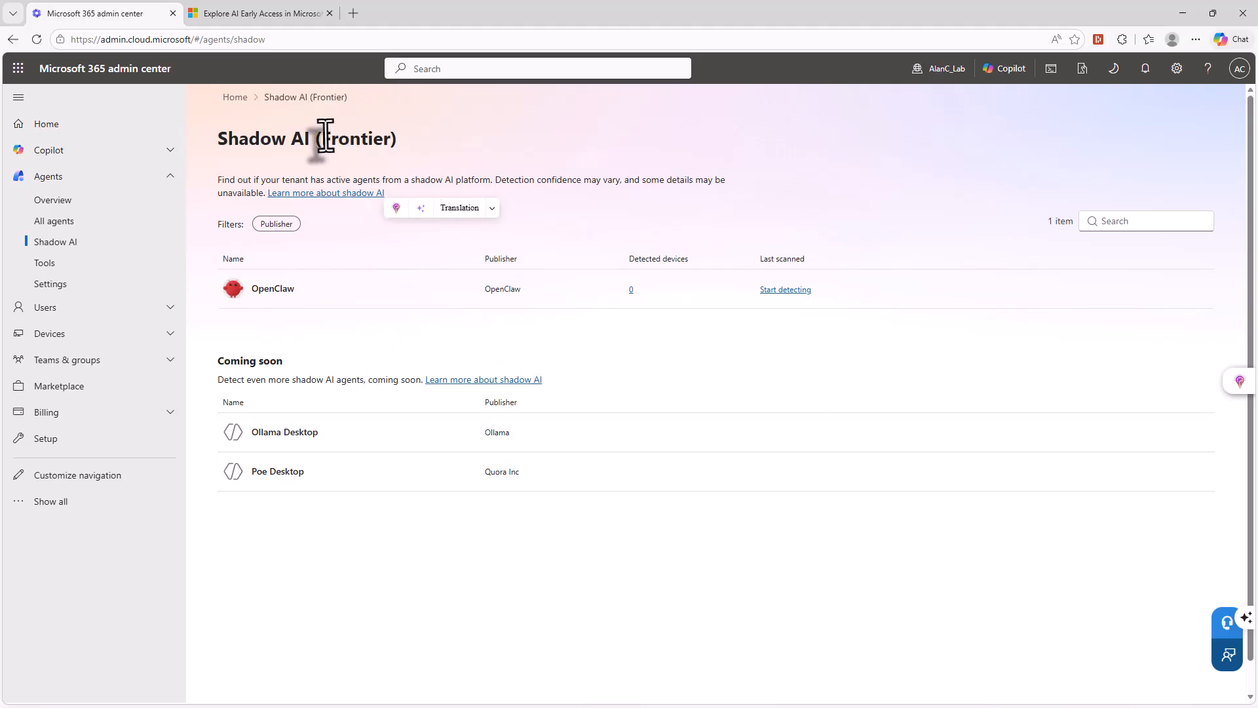
drag(326, 138, 398, 139)
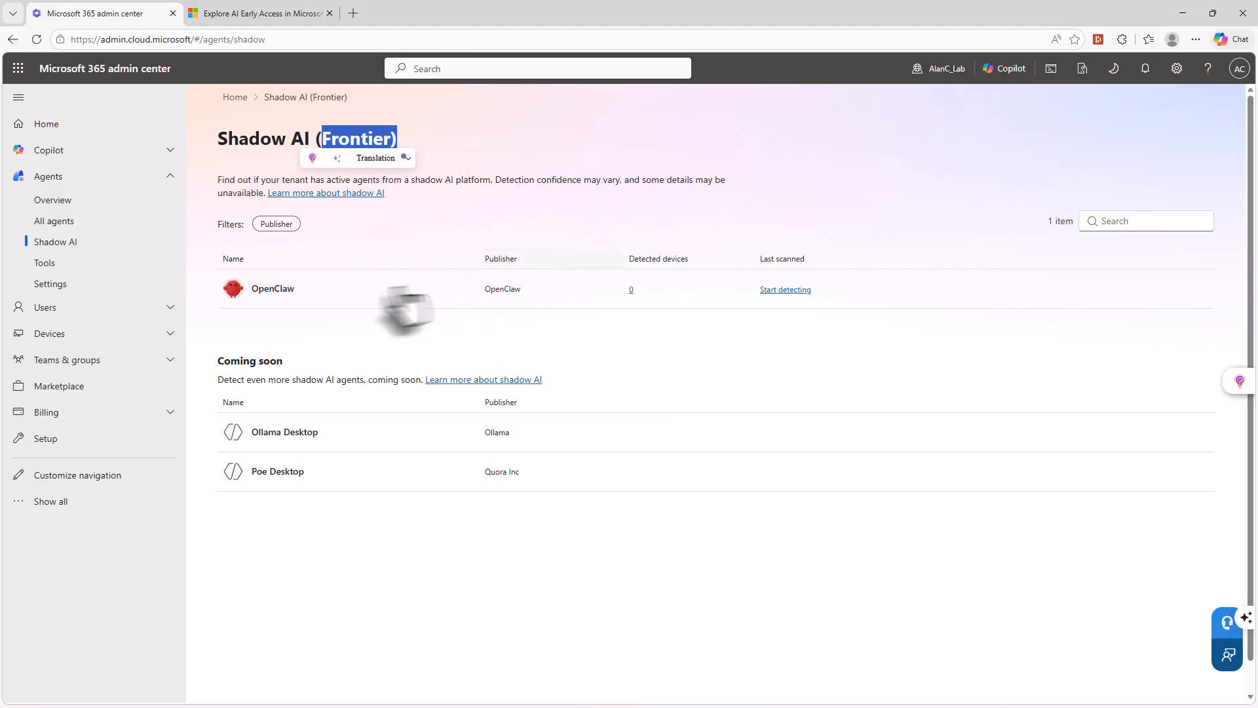
- Examine all agents in the organization through the registry list, the agent map and the agent requests
click(63, 223)
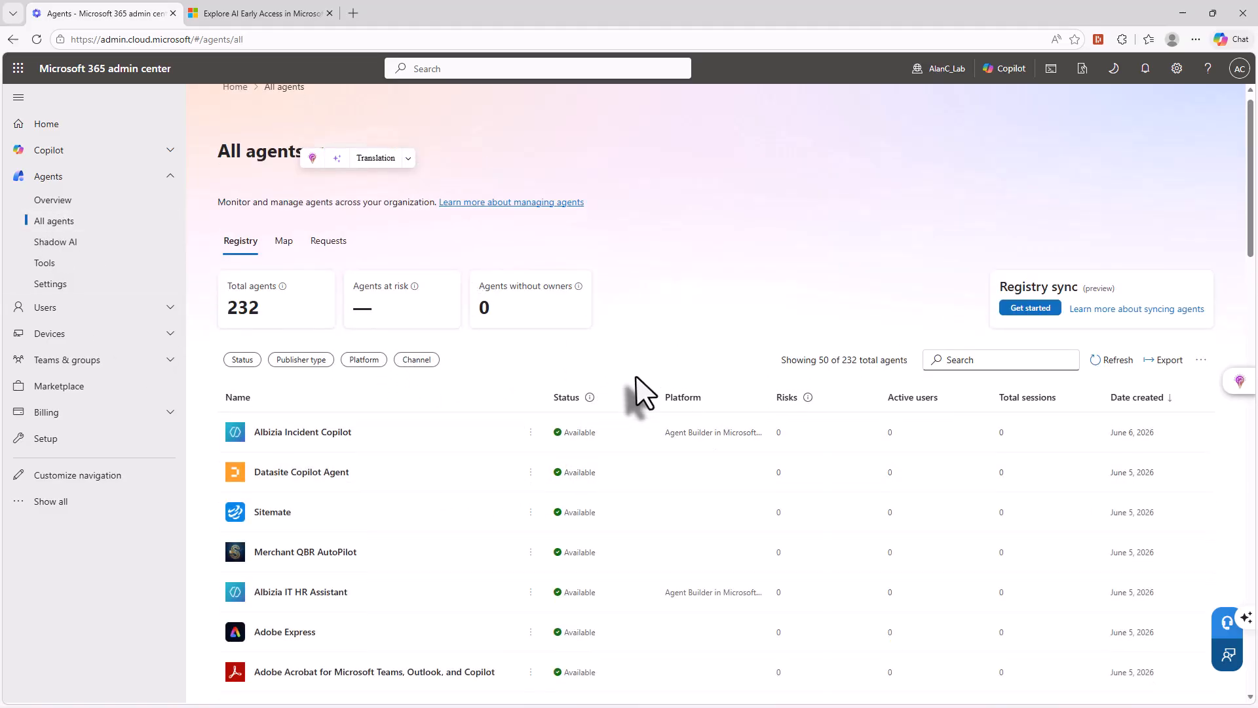
scroll(590, 420, down, 6)
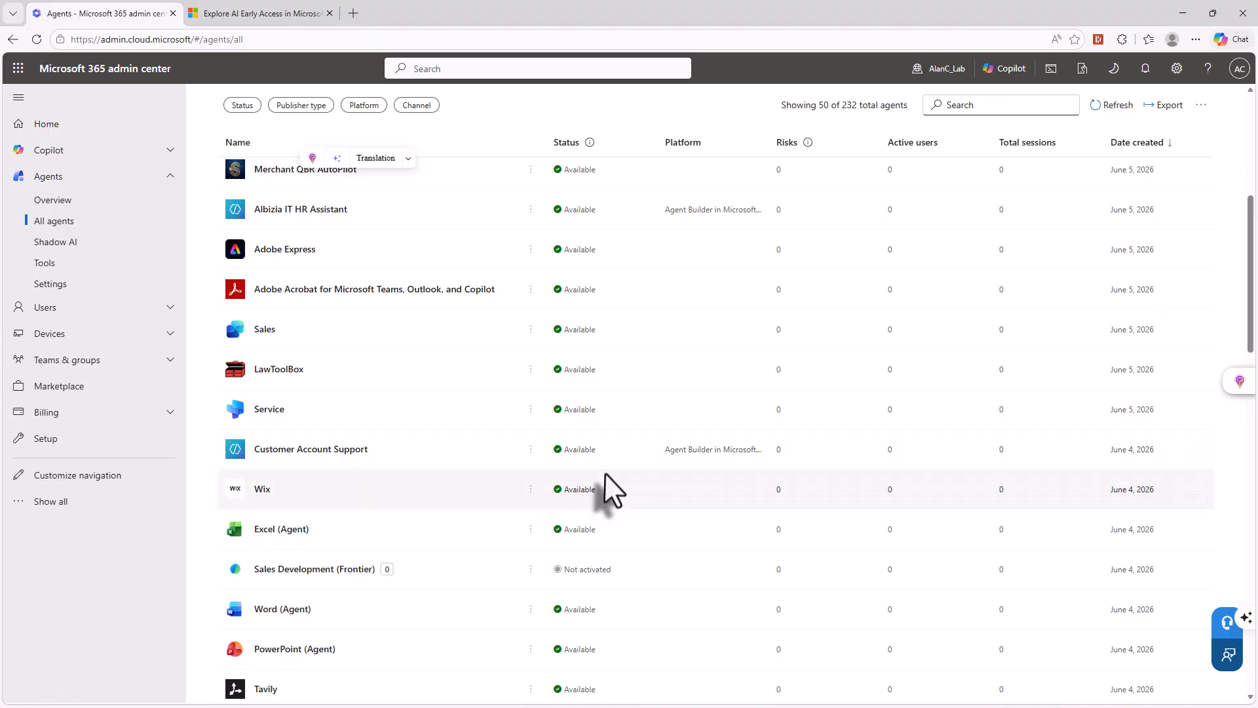
scroll(626, 485, up, 6)
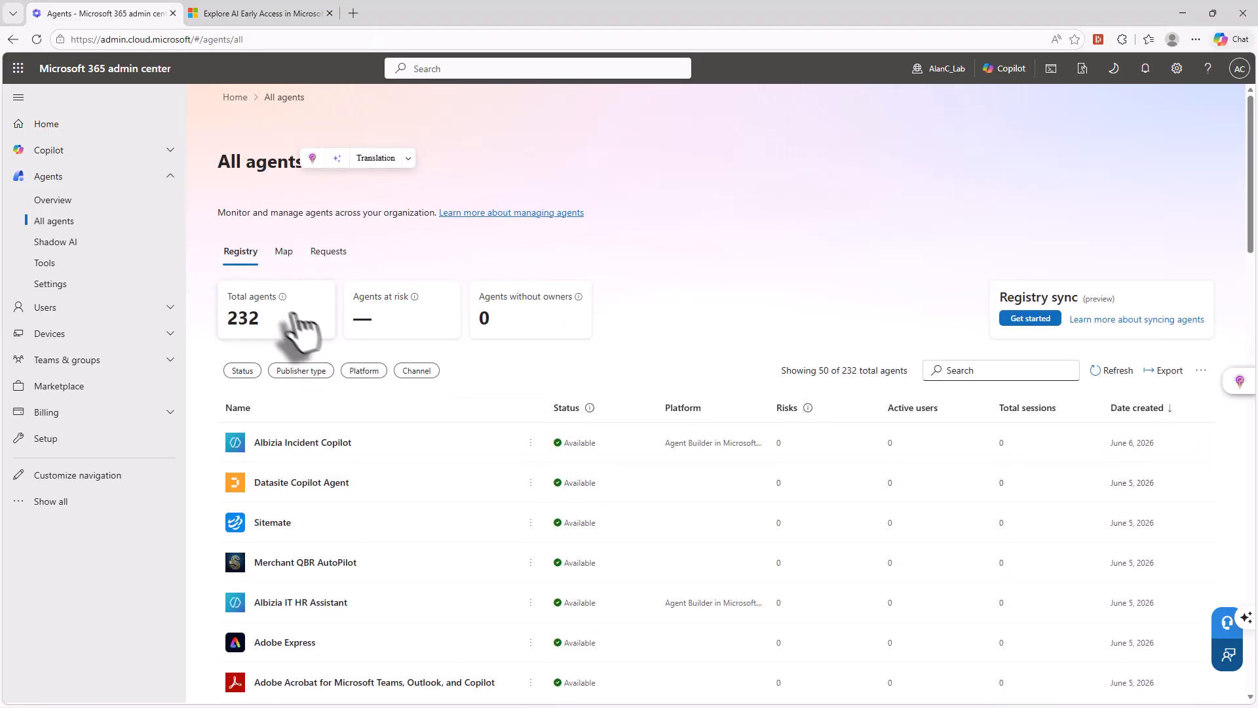
click(284, 252)
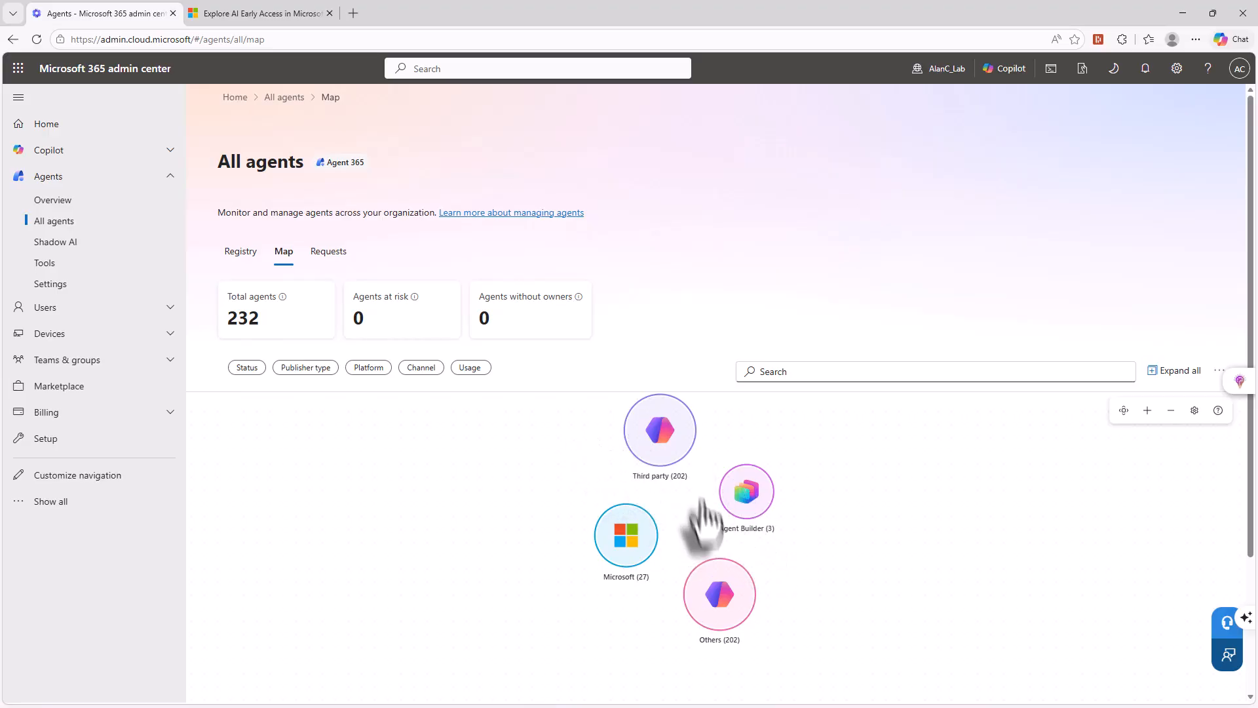
click(329, 256)
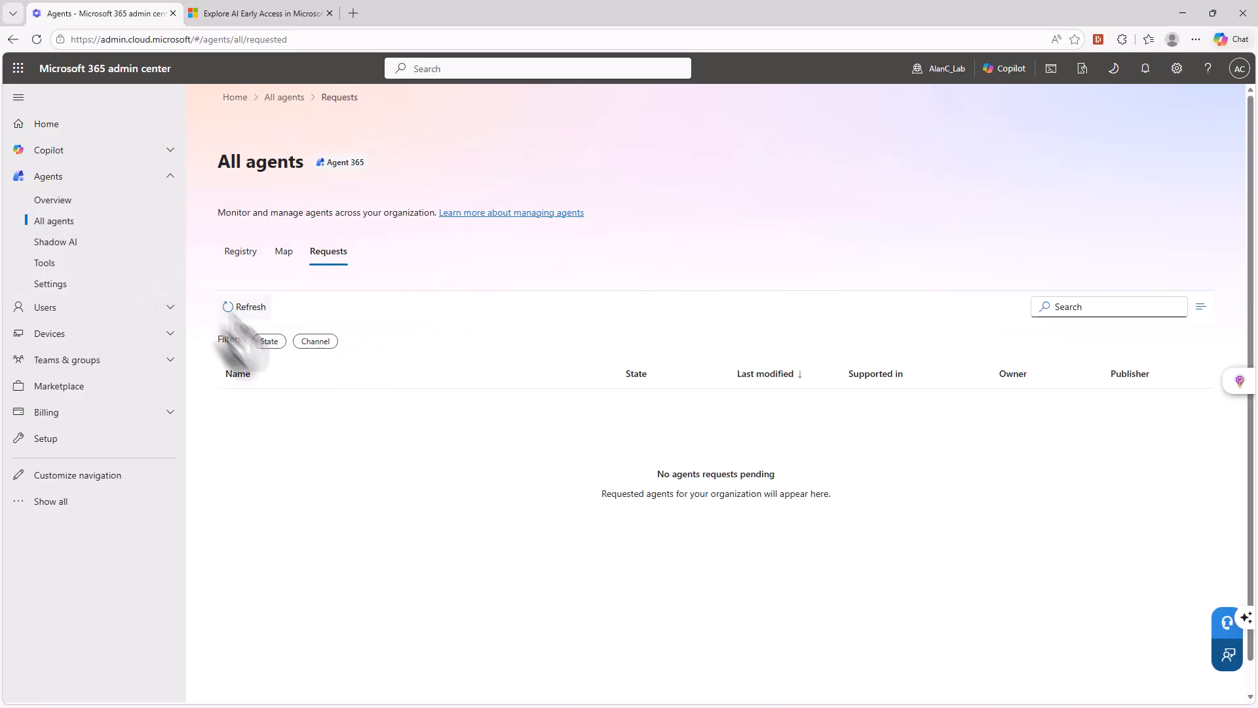
- Open the Albizia Incident Copilot agent from the registry and examine its overview details, instructions, identity and environment
click(240, 253)
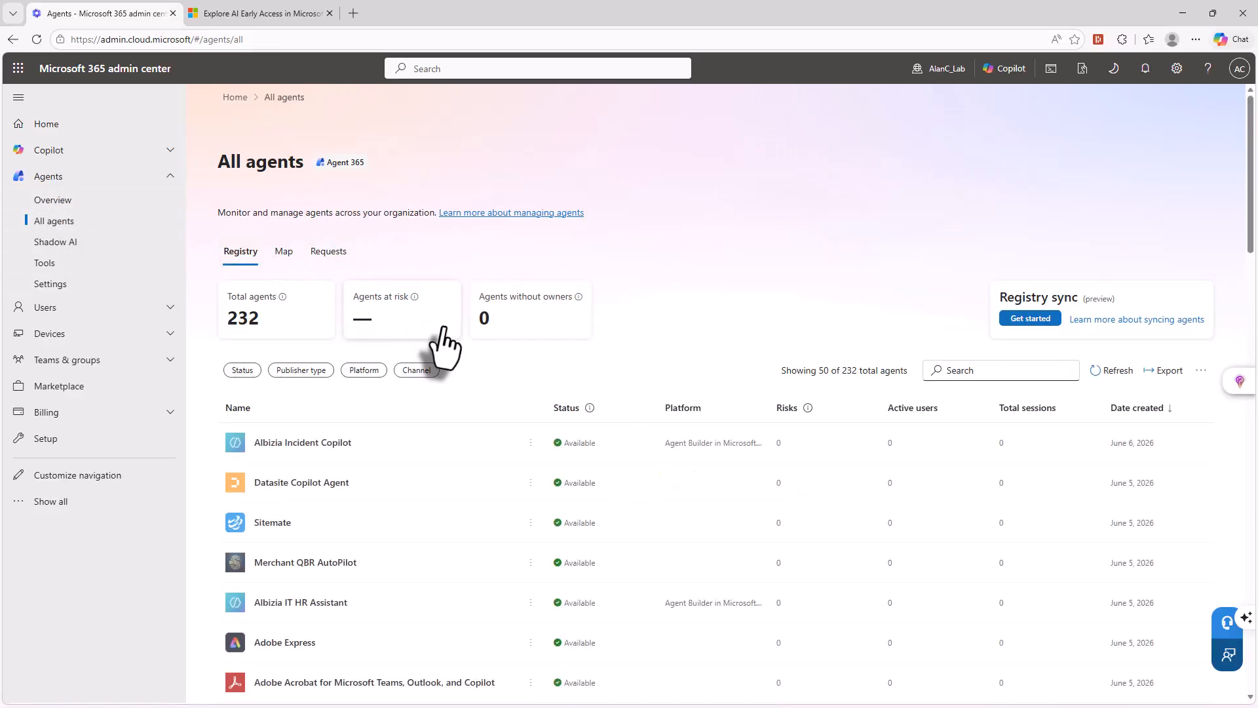
click(286, 445)
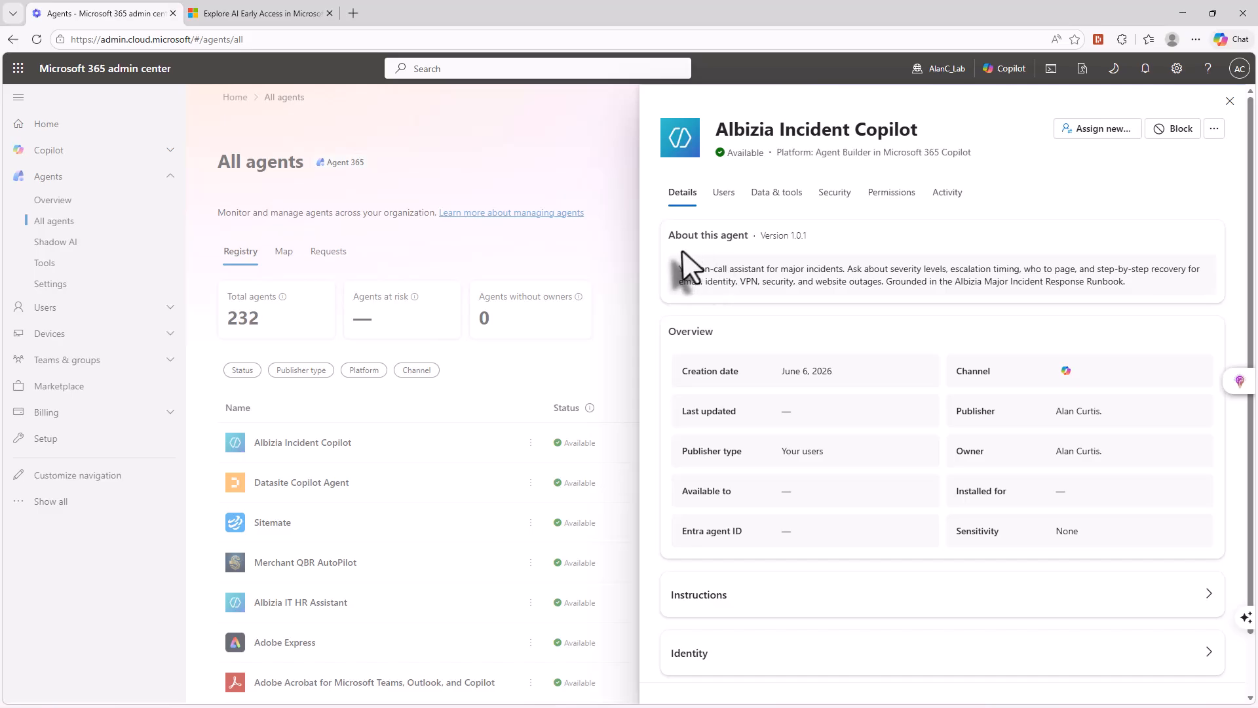
scroll(974, 357, down, 1)
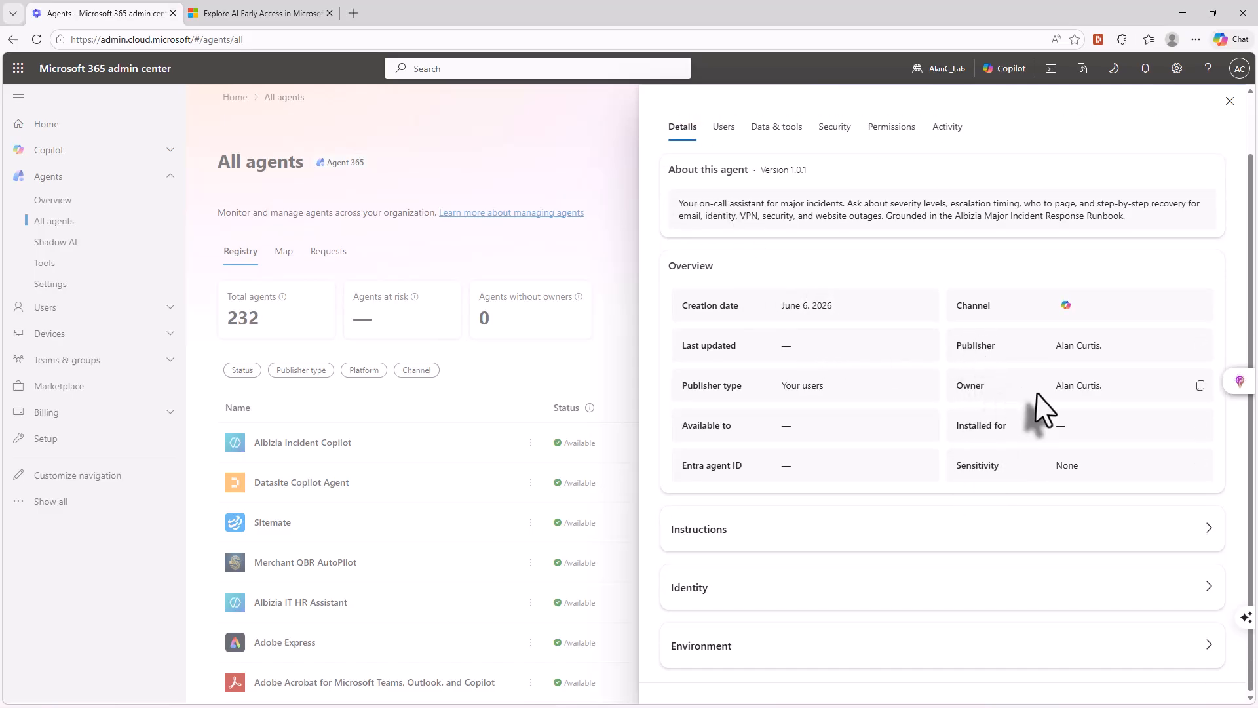
click(734, 528)
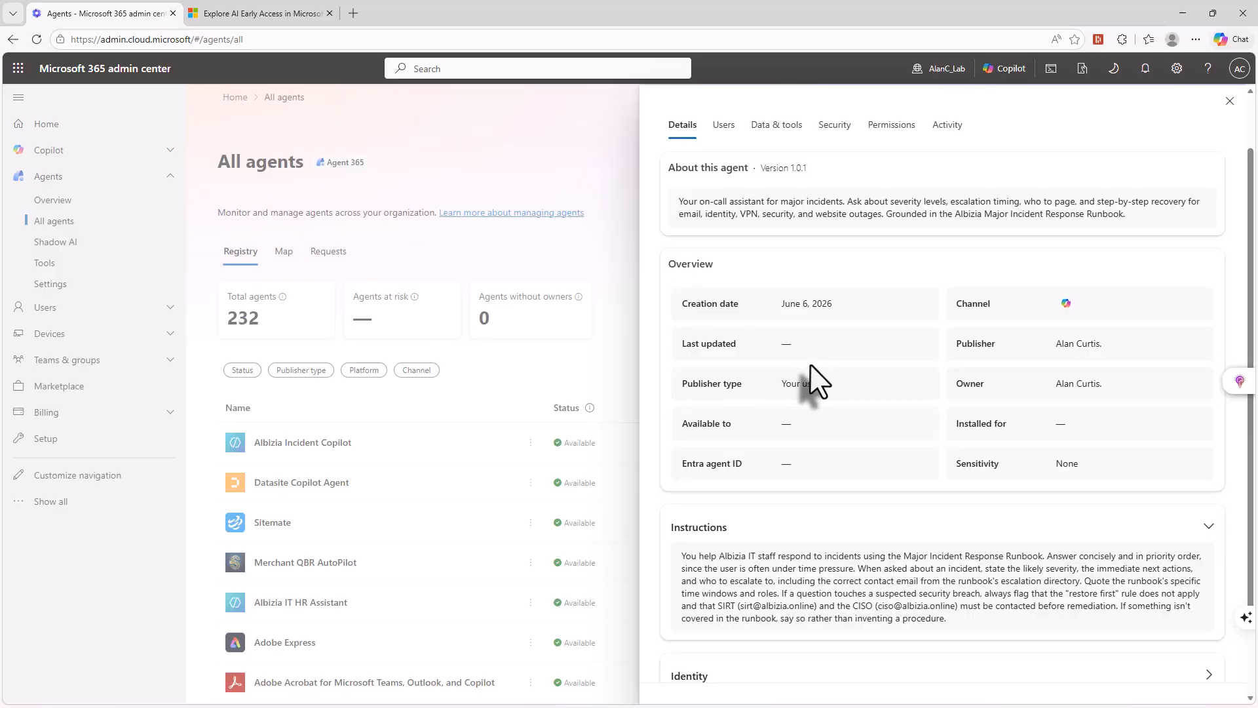
scroll(814, 372, down, 1)
click(717, 590)
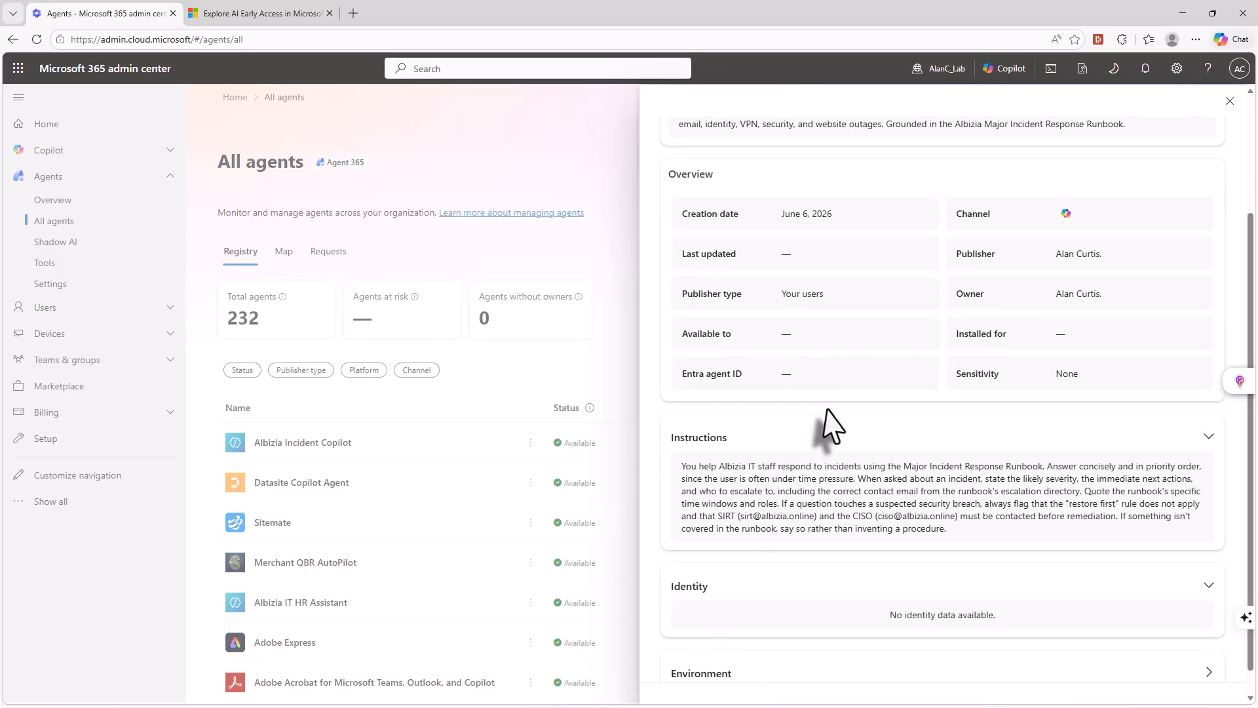
scroll(831, 438, down, 1)
click(734, 644)
scroll(758, 562, down, 2)
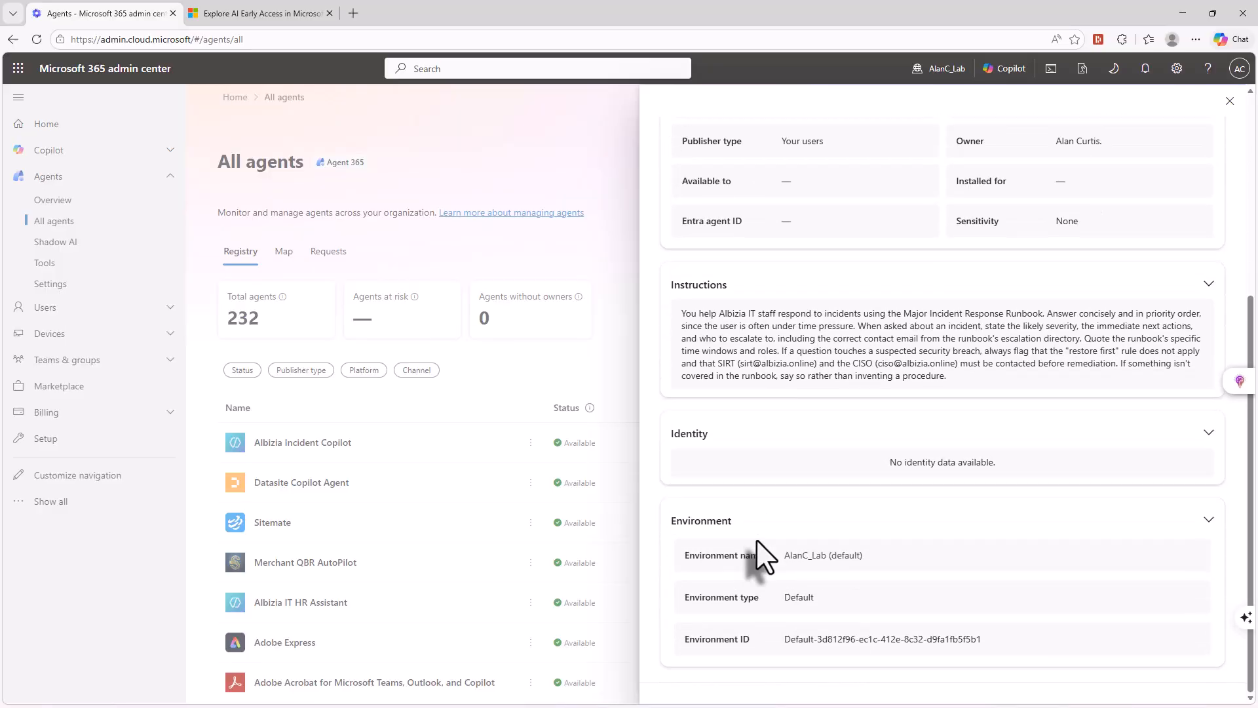
- Check which users and groups the Albizia Incident Copilot is shared with, and its capabilities, knowledge and tools
scroll(848, 564, up, 5)
click(728, 197)
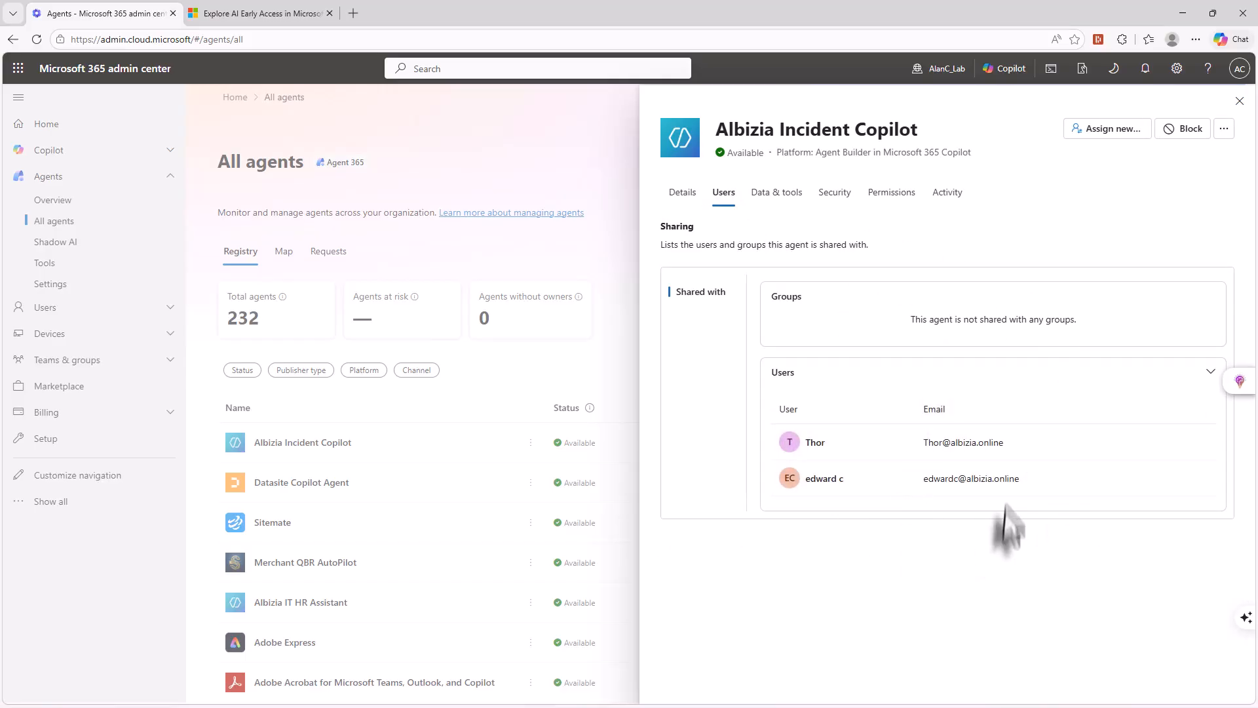
click(772, 197)
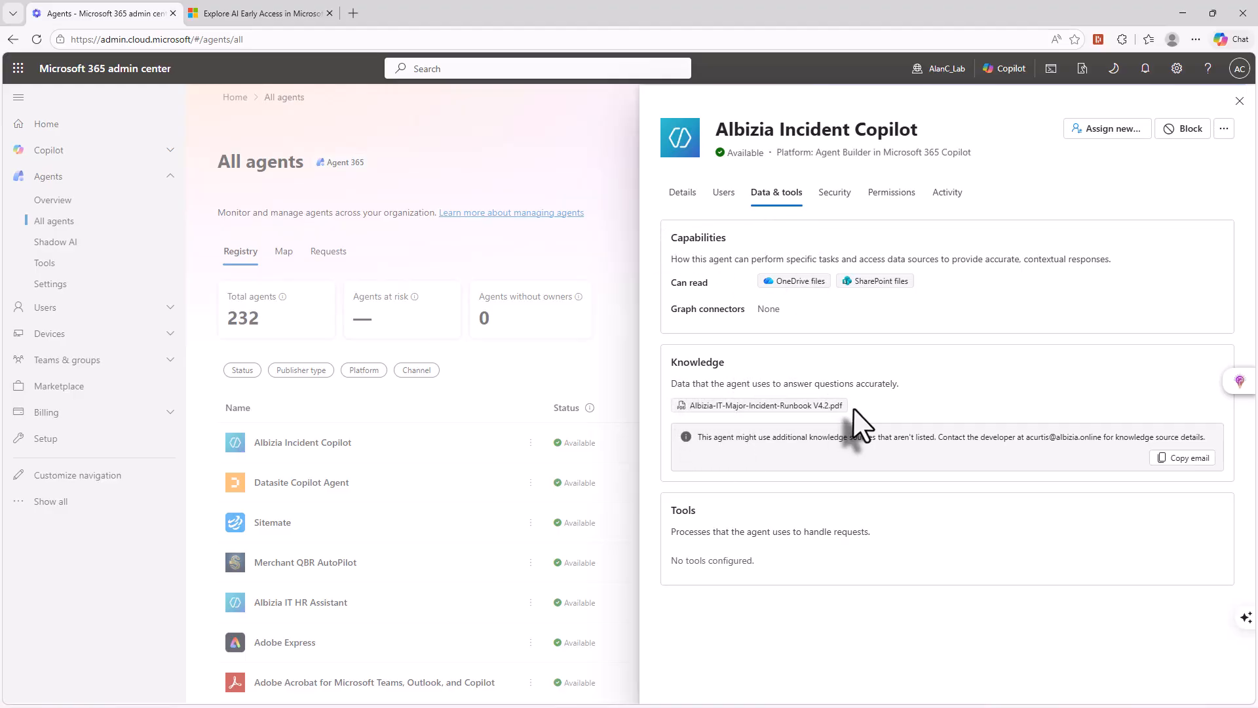
- Review the agent's enabled security policies and Microsoft Purview protections, focusing on the sensitive data protection entry
click(833, 194)
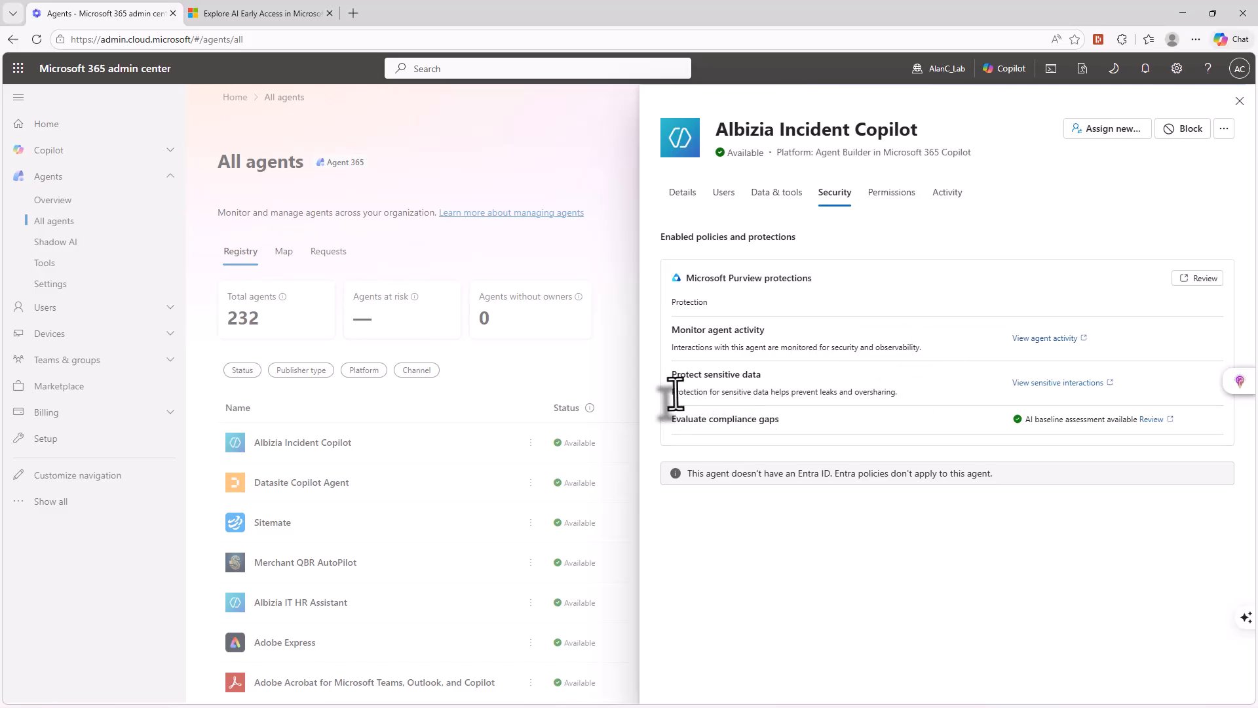
drag(672, 393, 890, 403)
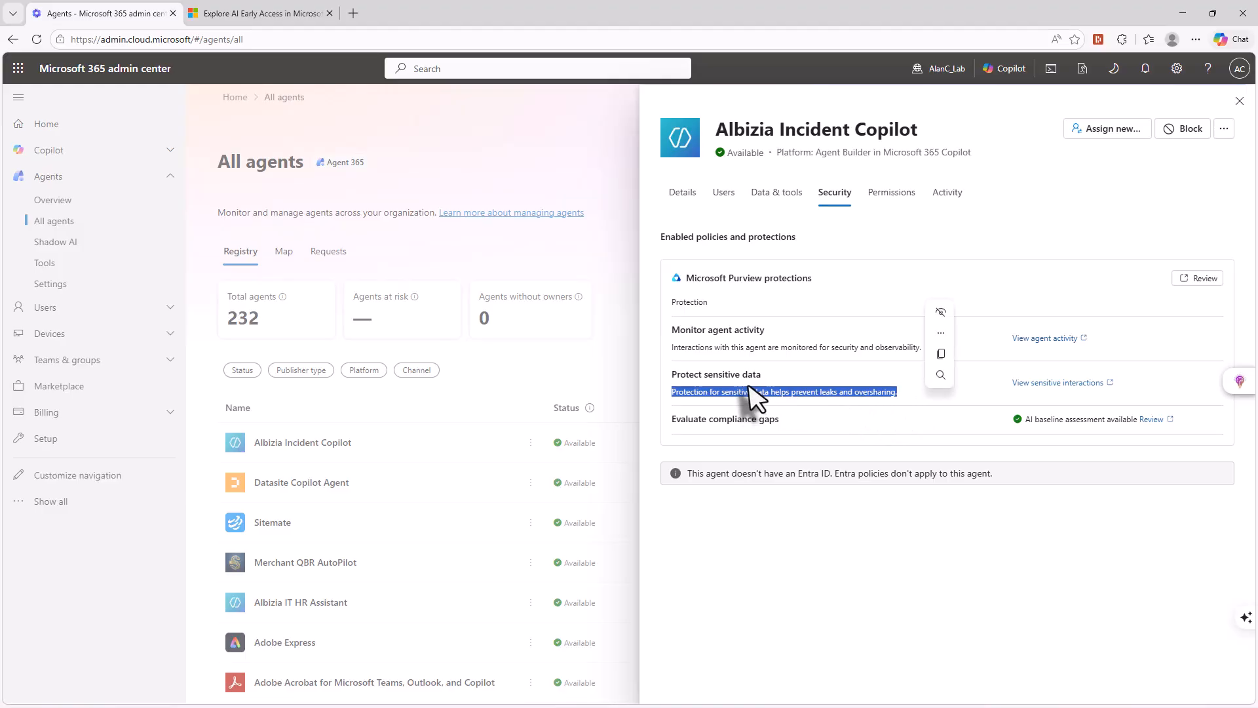
click(675, 376)
drag(673, 377, 752, 382)
click(715, 388)
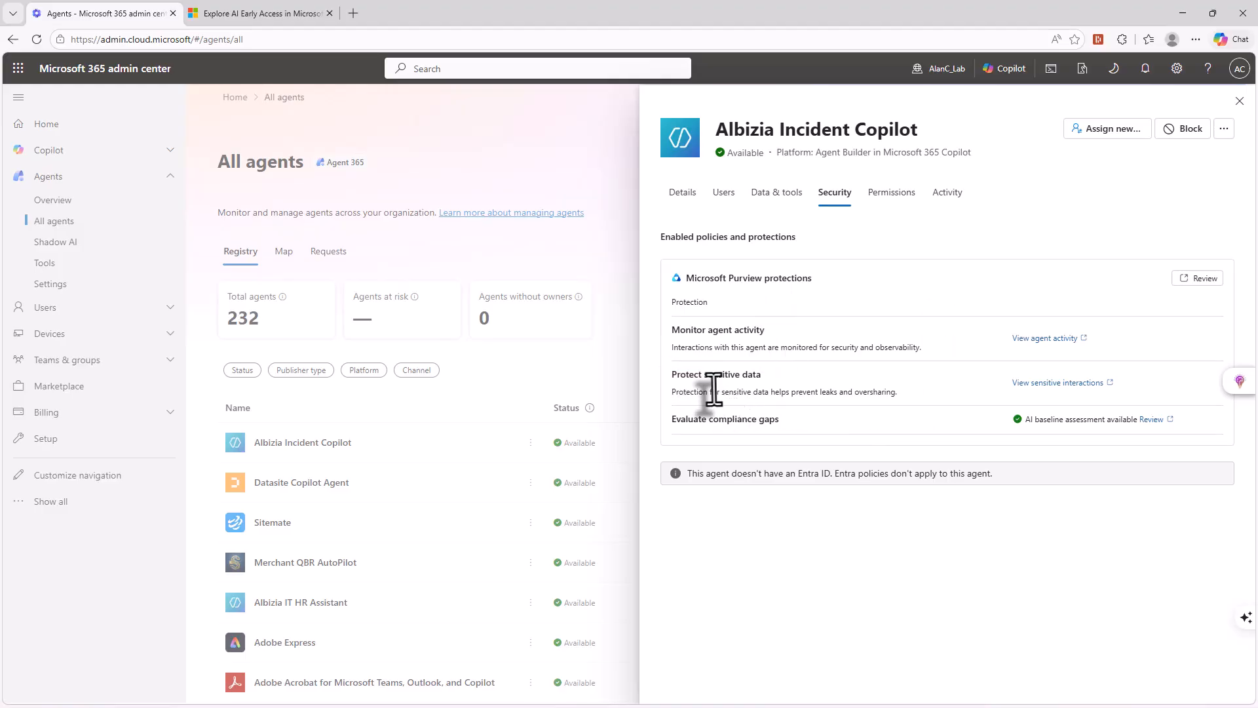
- Review the agent's permissions, usage activity and additional management actions, and close its details
click(892, 196)
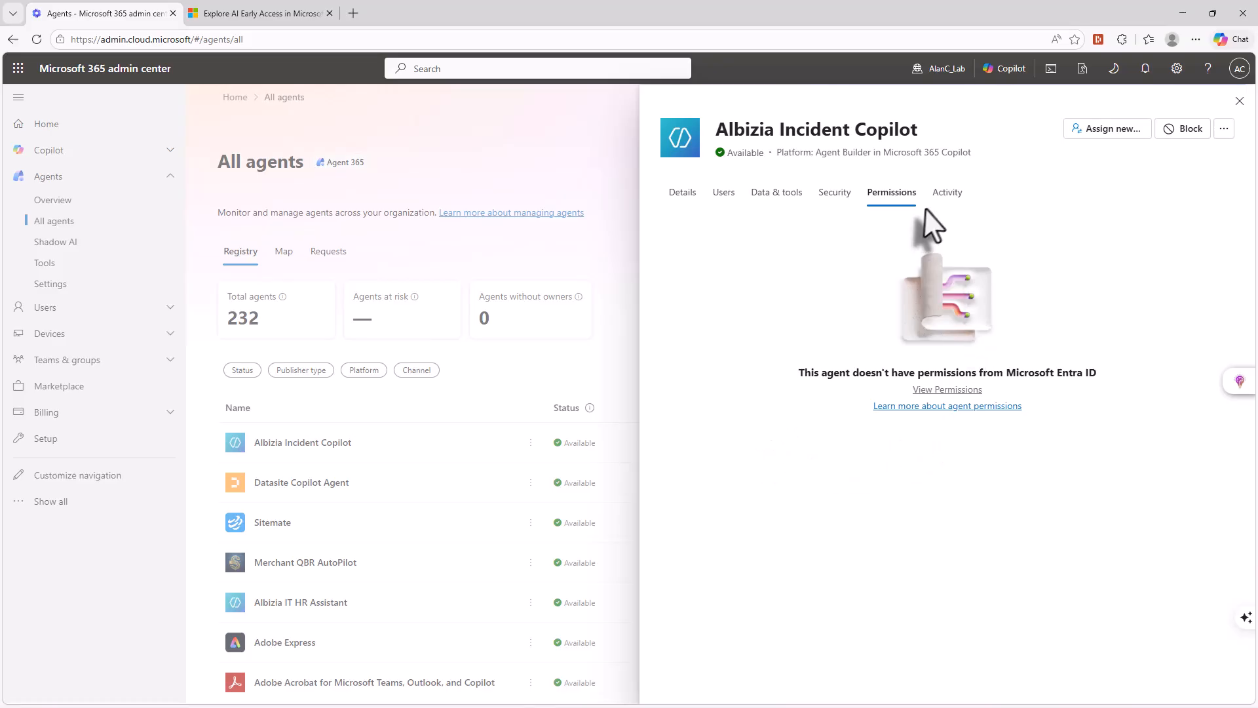
click(947, 194)
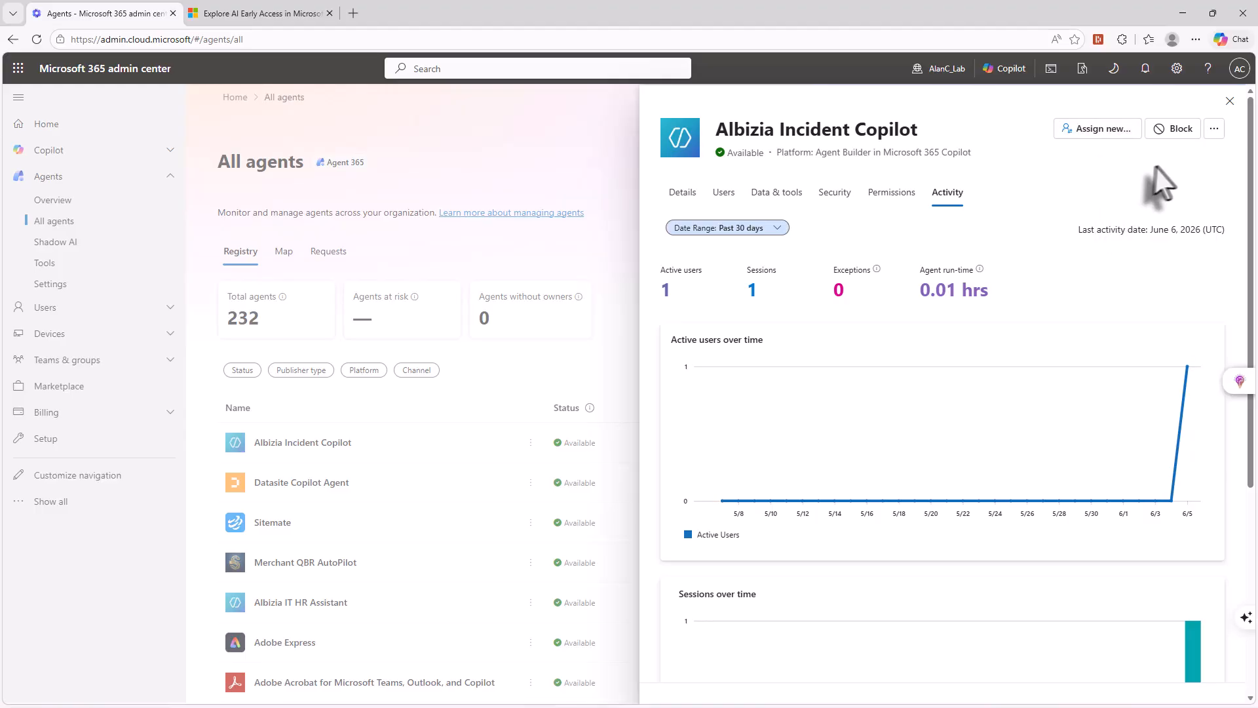
click(1214, 129)
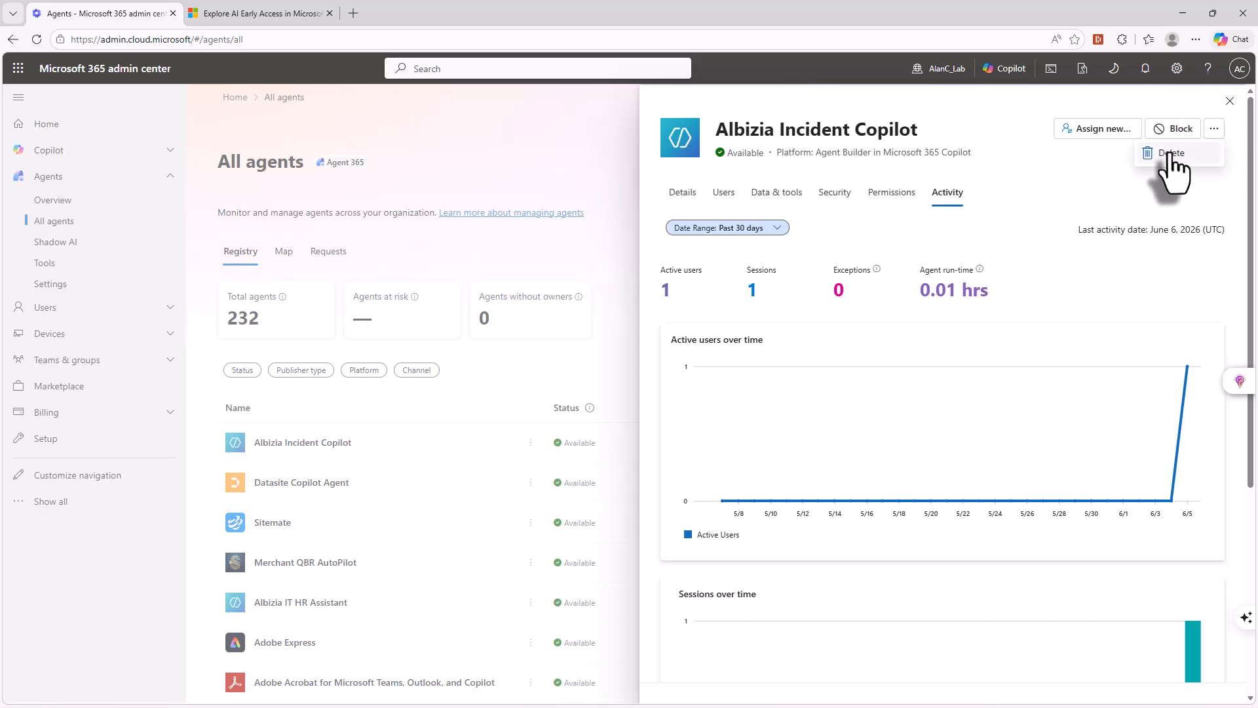
click(1230, 101)
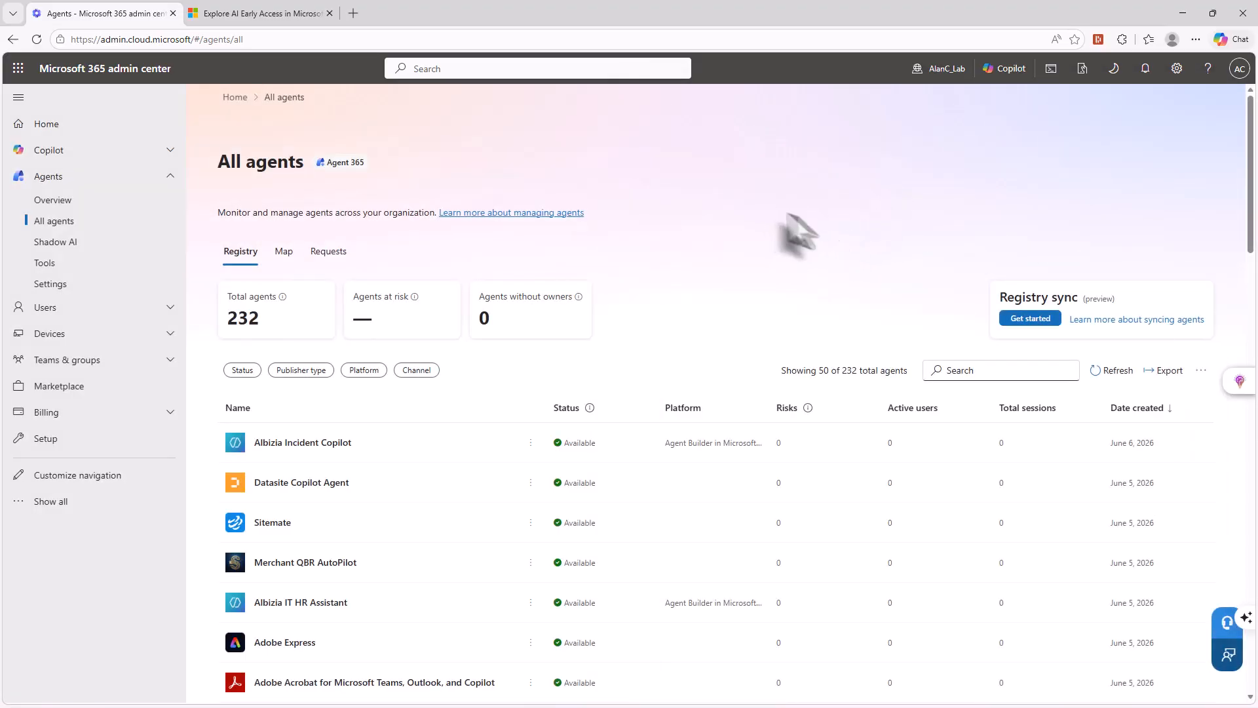
- Revisit the Agent 365 overview and return to the registry of all agents
click(50, 201)
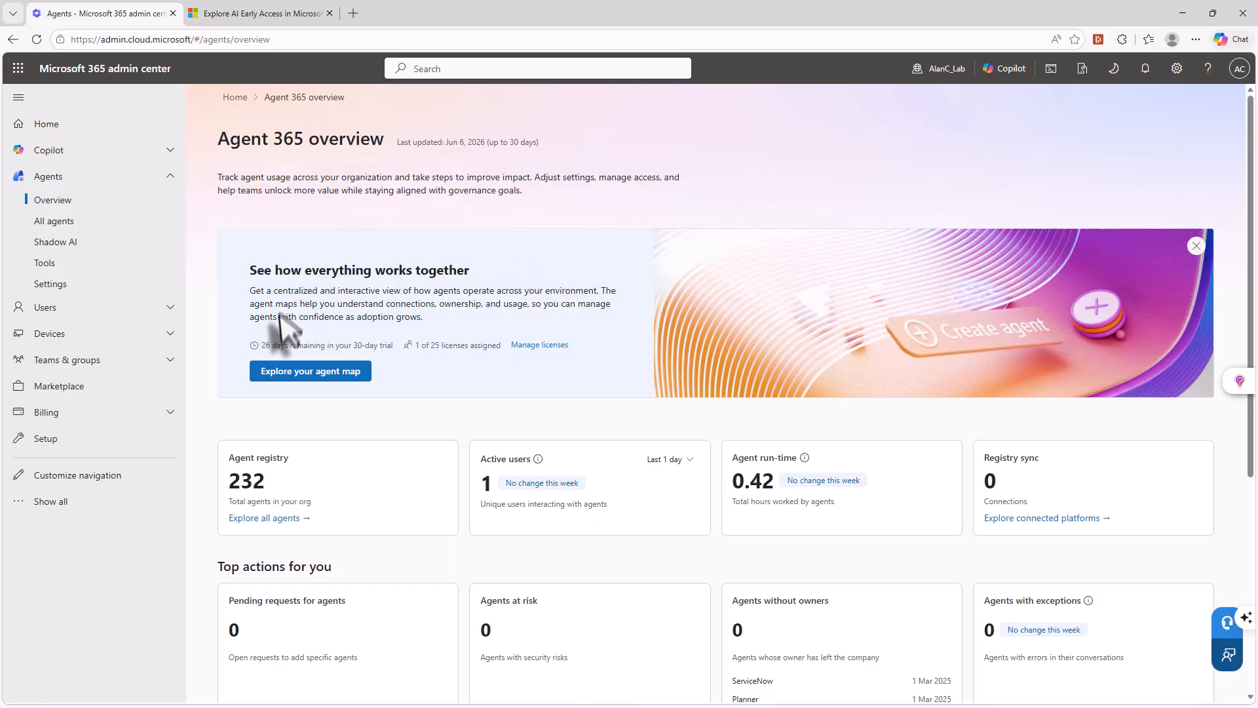
click(45, 224)
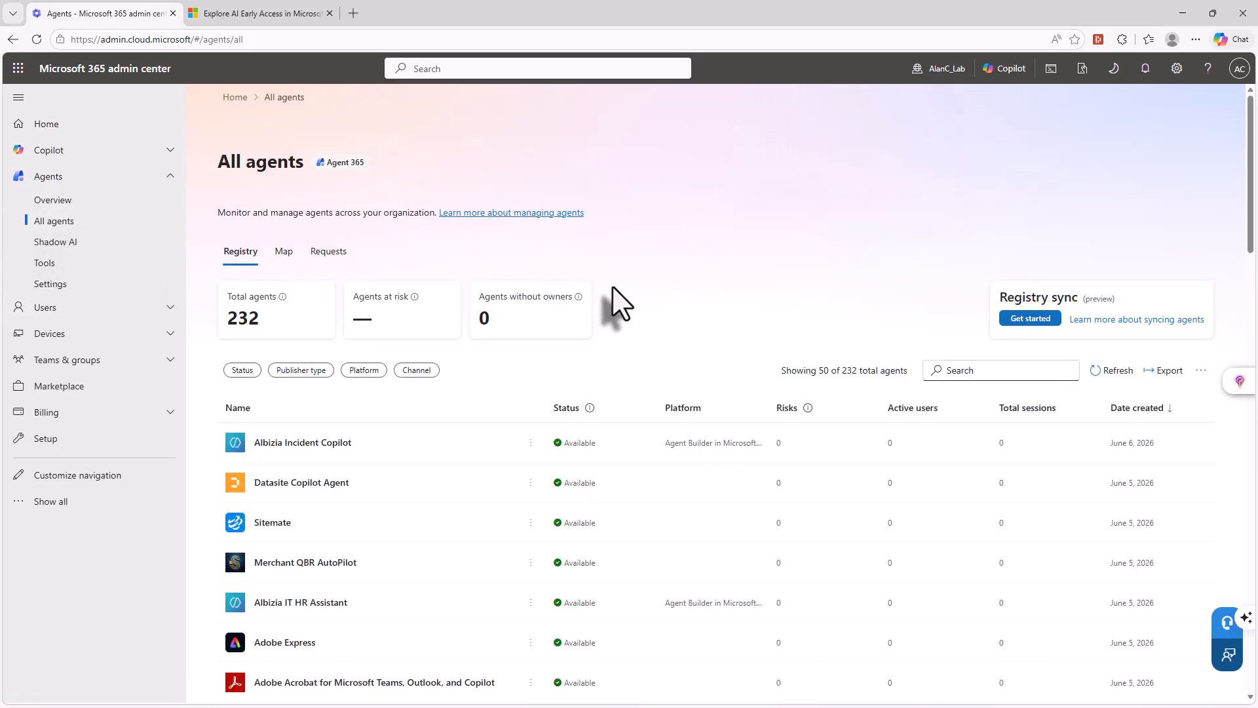